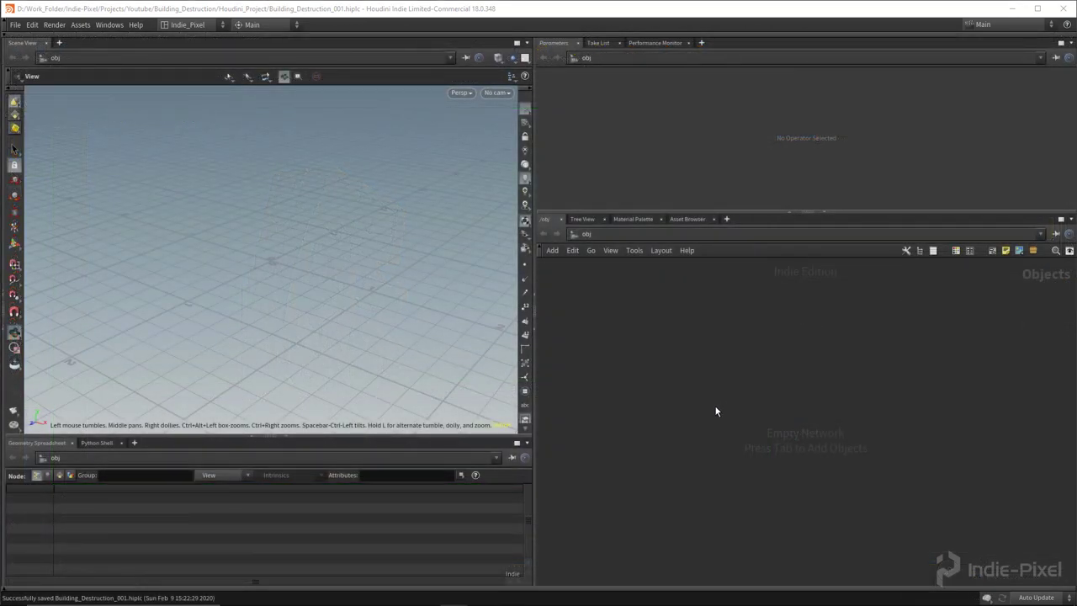
Step: Add a Geometry object, name it building, and enter its network
key("Tab")
type("geo")
key("Return")
left_click(747, 354)
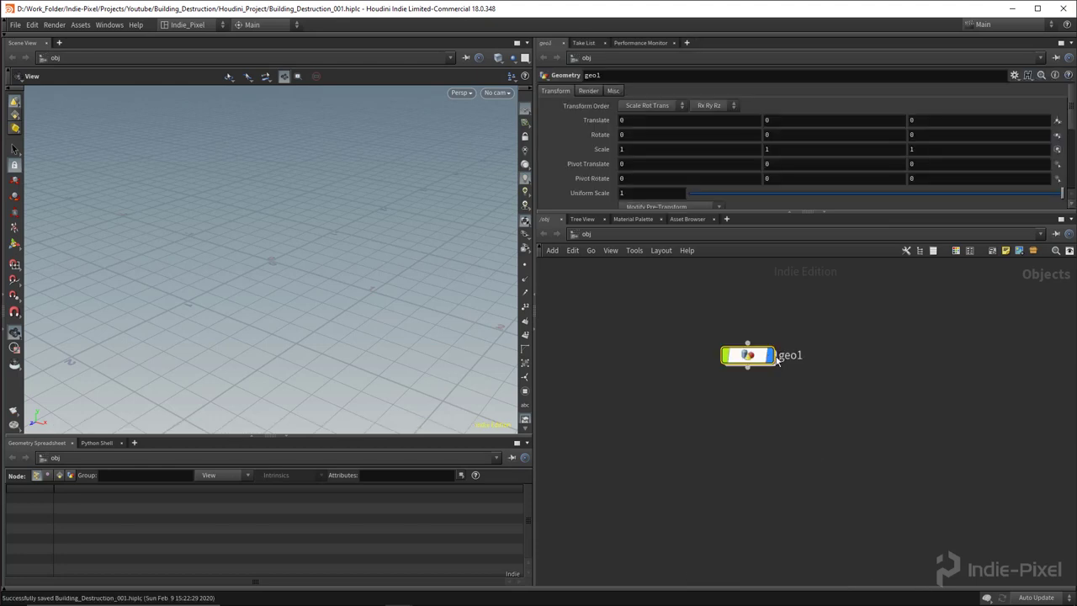
double_click(785, 354)
type("buildin")
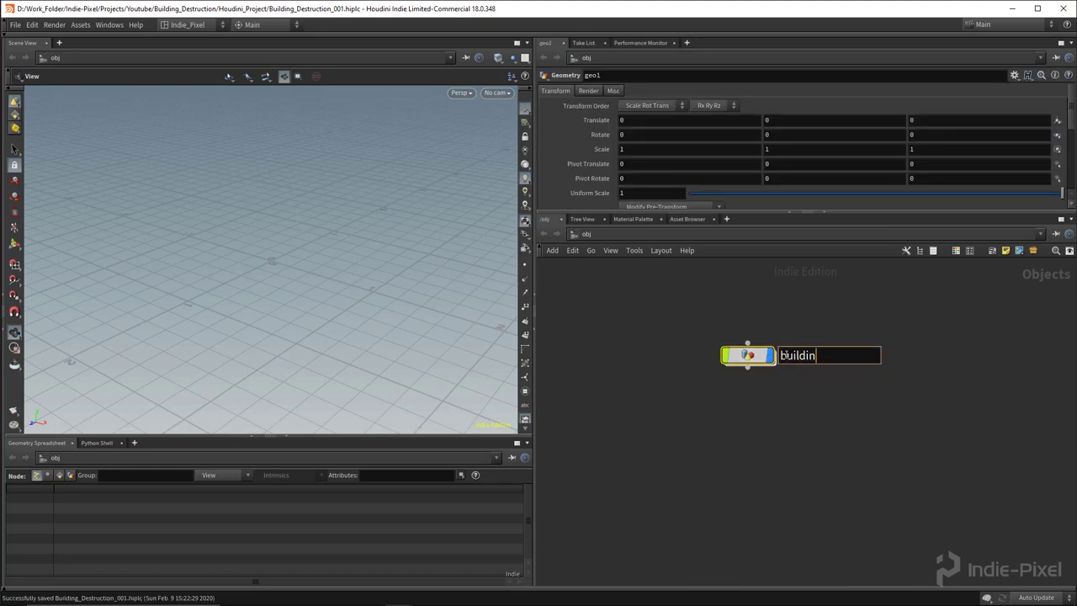
type("g")
key("Return")
double_click(747, 355)
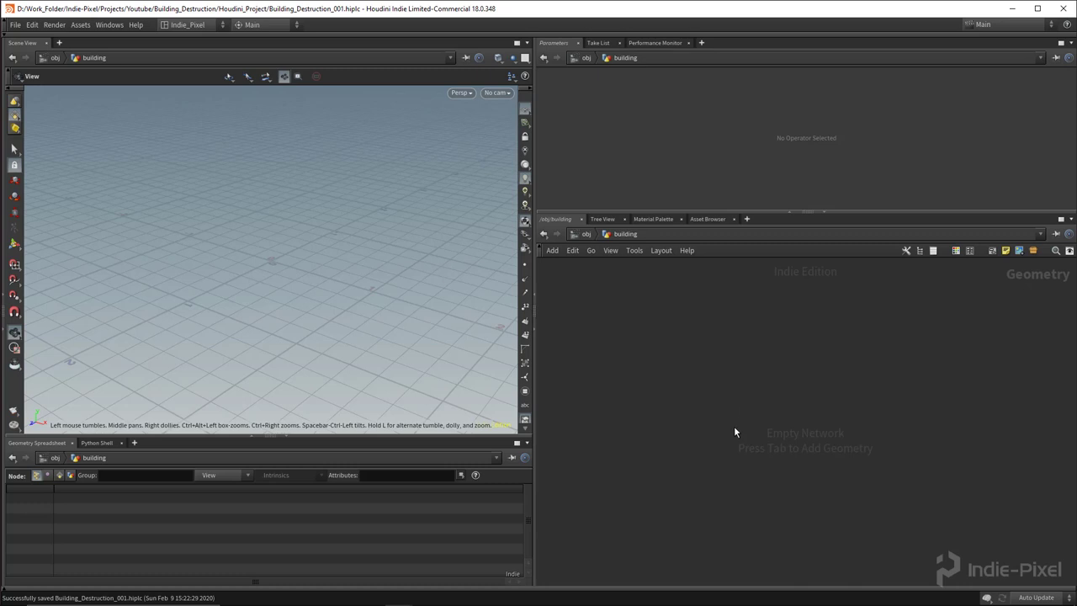
Step: Add a Grid node and set its size to 3 by 3
key("Tab")
type("gr")
key("Return")
left_click(764, 354)
left_click_drag(293, 231, 362, 248)
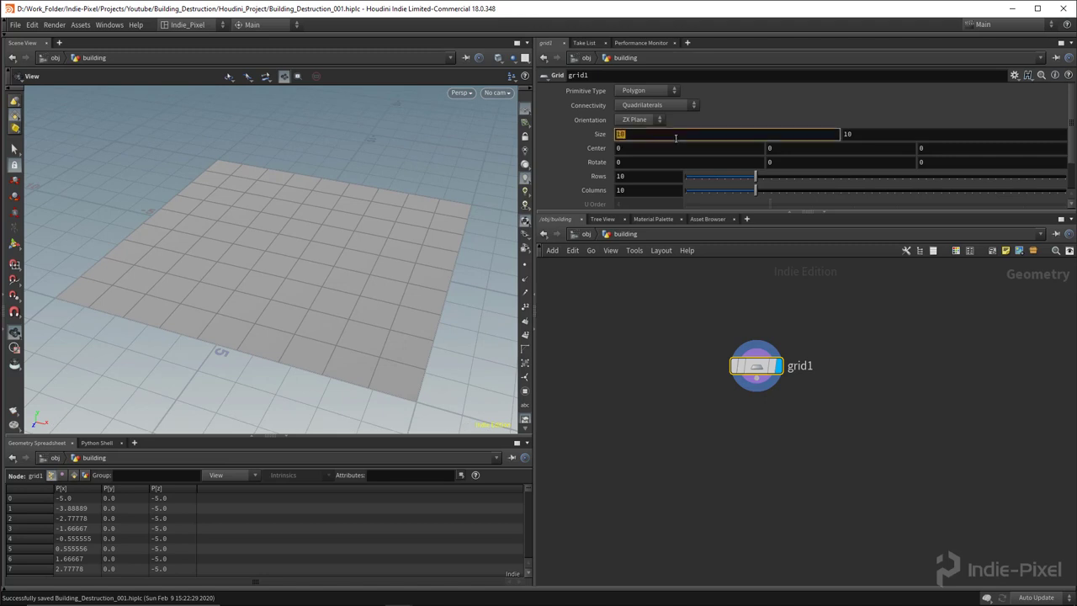
type("3")
key("Tab")
type("3")
key("Return")
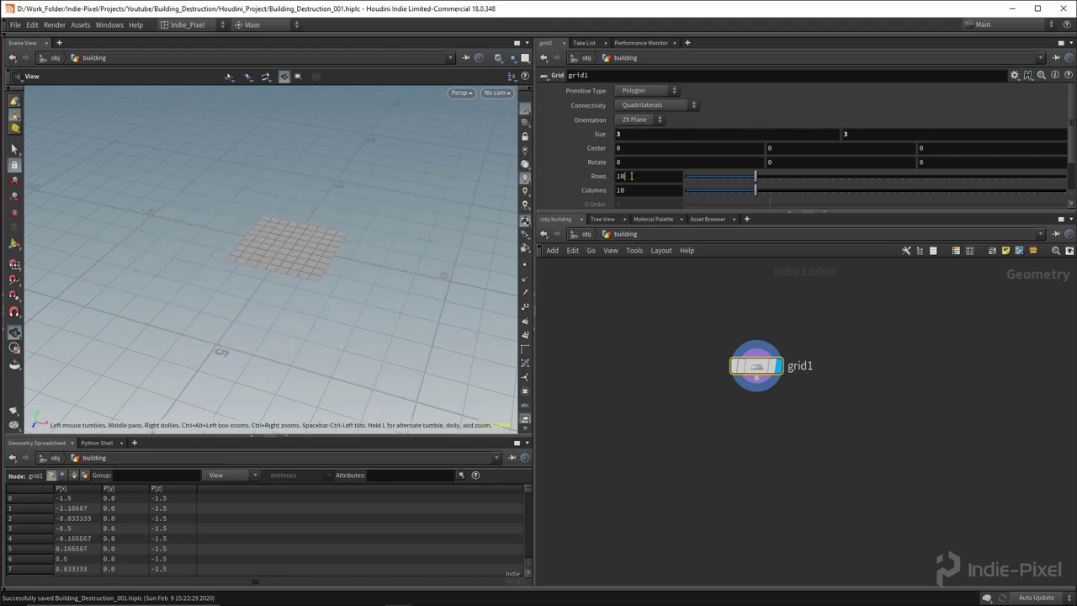
Step: Set the grid to 2 rows and 2 columns
type("2")
key("Tab")
key("Return")
Step: Add a Resample node below the grid, wired to the grid's output
right_click_drag(308, 233, 247, 272)
left_click_drag(247, 272, 298, 240)
middle_click_drag(769, 442, 783, 403)
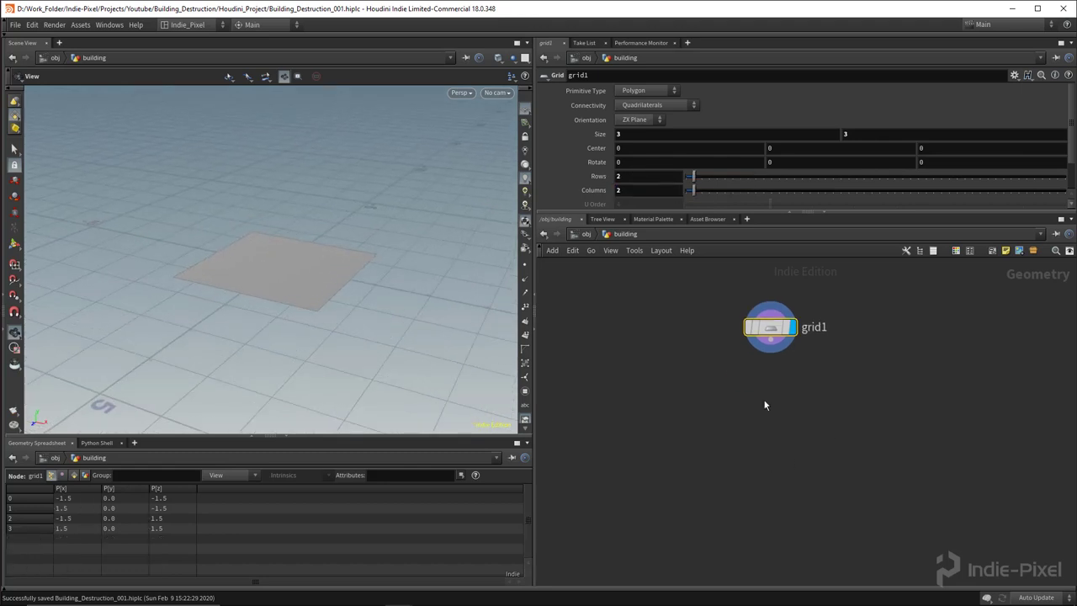
key("Tab")
type("resa")
key("Return")
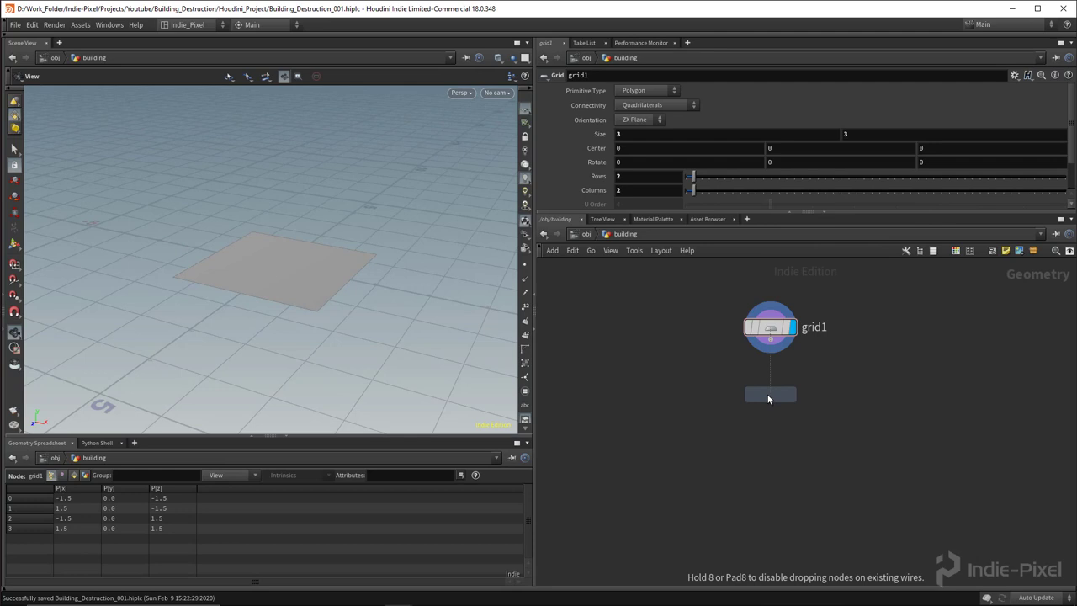
left_click(767, 395)
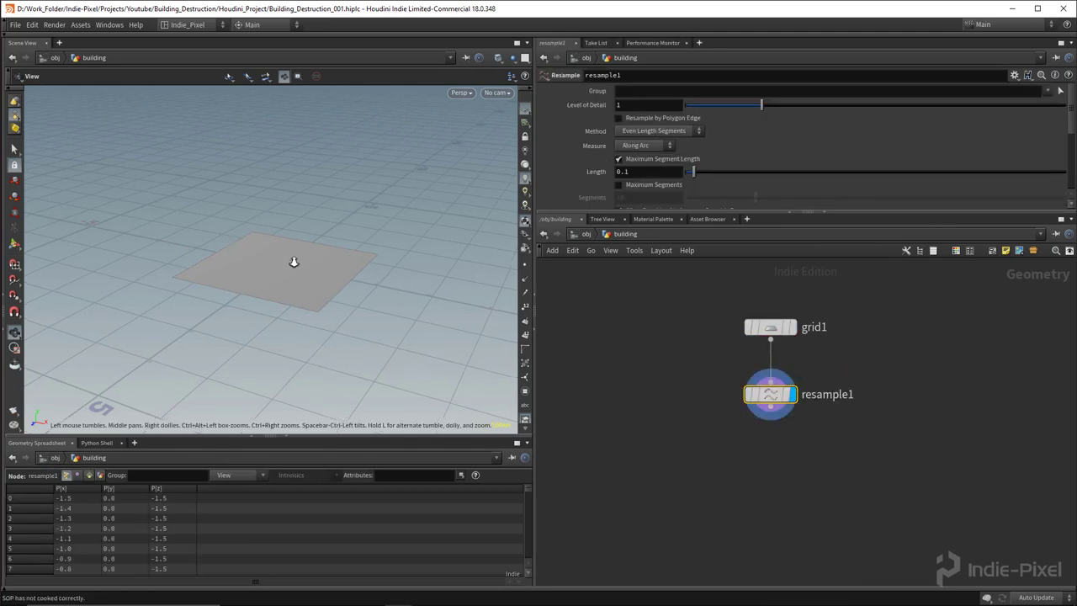
Step: Set the resample's maximum segment length to 2 and turn on Resample by Polygon Edge
left_click_drag(243, 250, 480, 329)
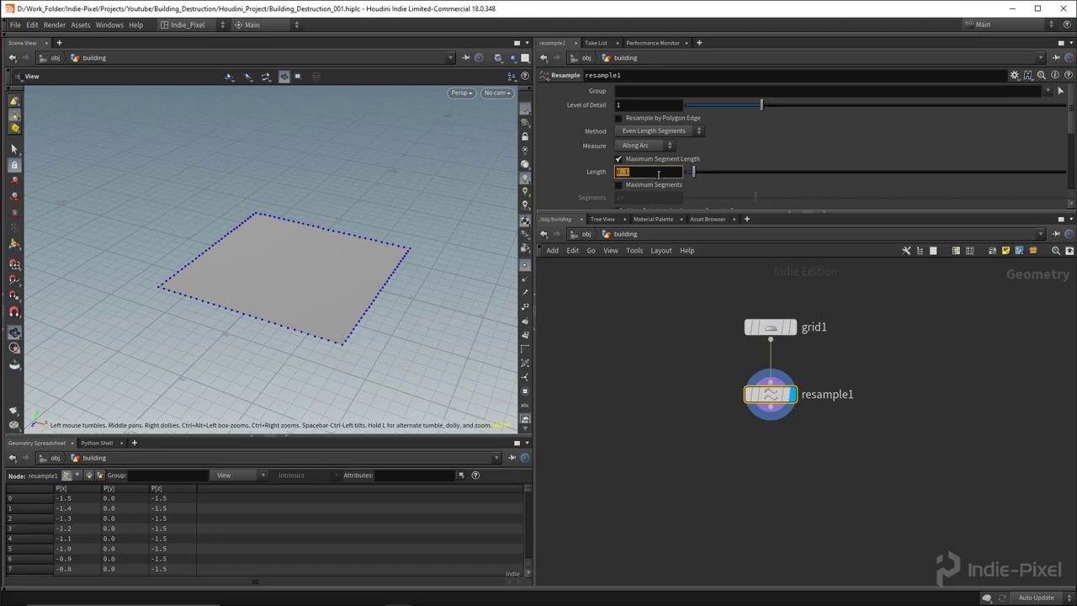
key("Return")
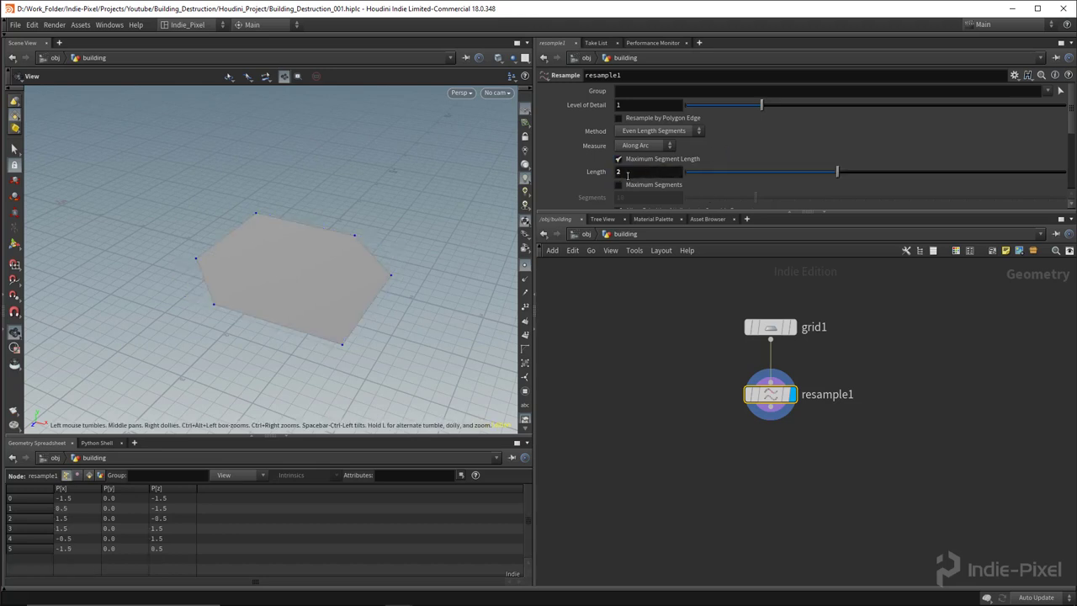
left_click(619, 117)
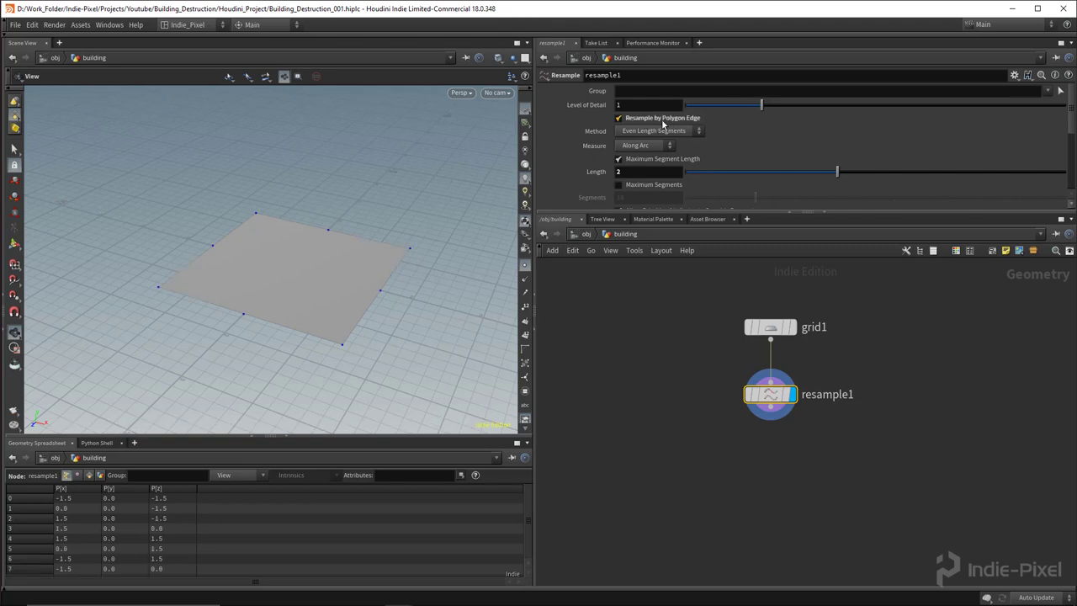
Step: Add a Convert Line node wired after the resample, display its result, and show primitive numbers in the viewport
left_click_drag(462, 233, 328, 282)
mouse_move(843, 211)
left_mouse_down()
mouse_move(841, 296)
mouse_move(841, 229)
left_mouse_up()
key("Tab")
type("convert")
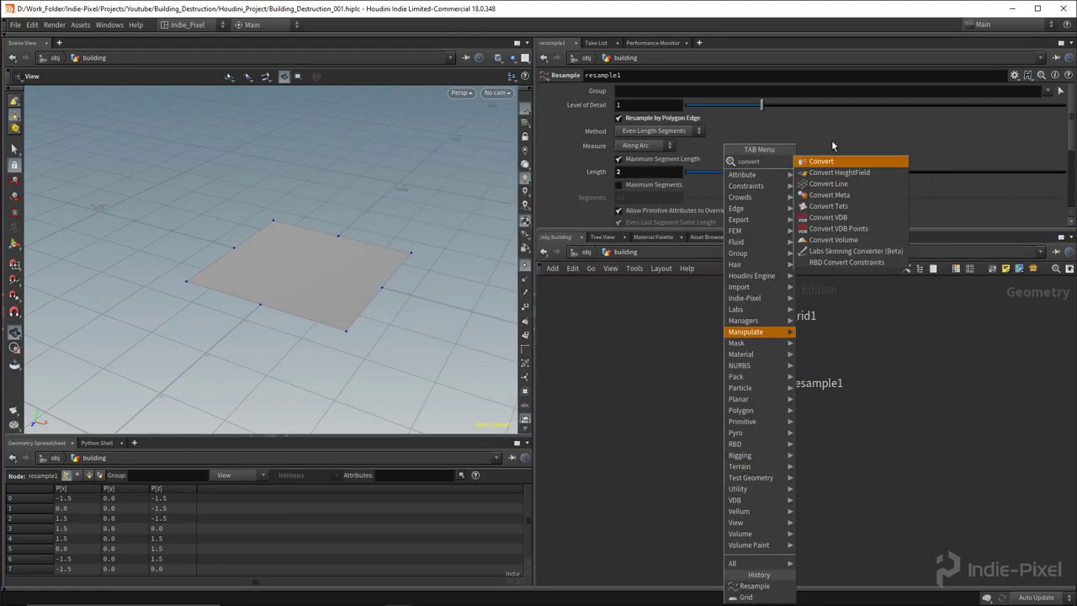
left_click(828, 184)
left_click(761, 451)
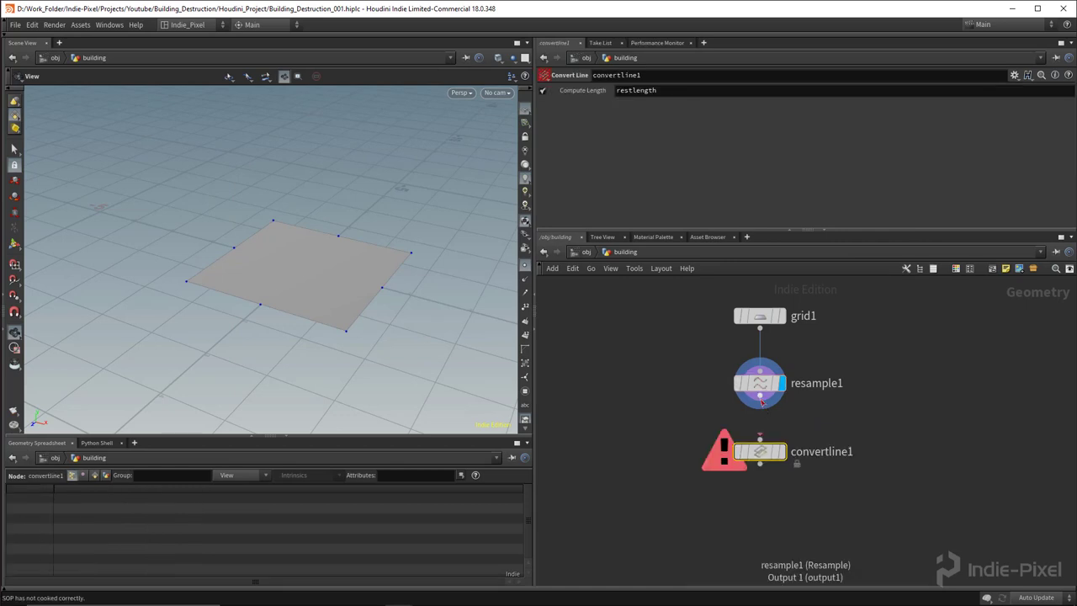
left_click_drag(761, 397, 759, 437)
left_click(781, 451)
left_click_drag(291, 286, 503, 321)
left_click(525, 336)
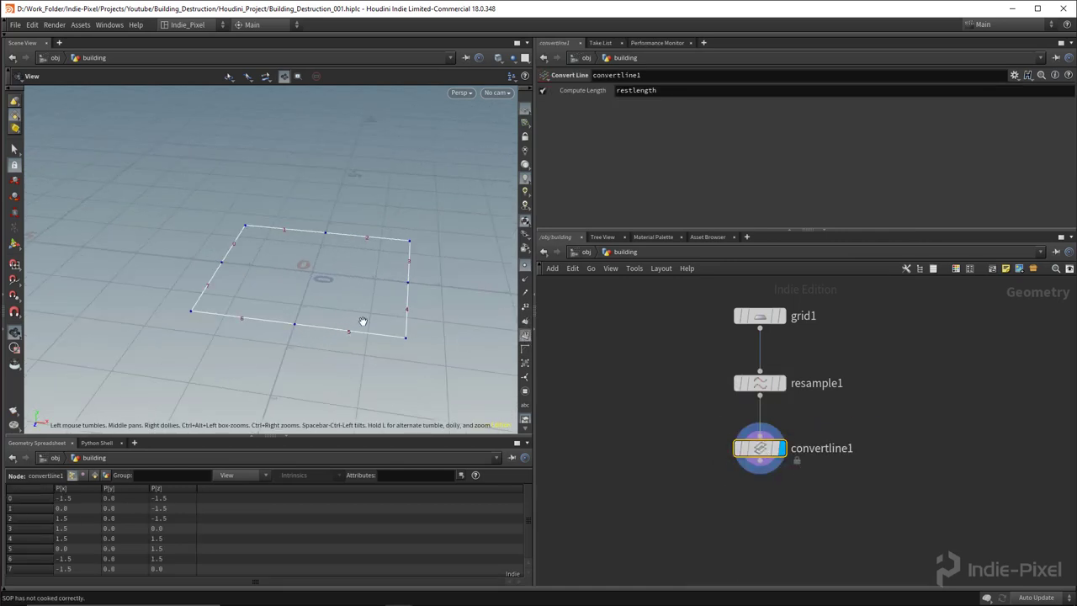
Step: Add a Carve node wired after the Convert Line node and display its result
left_click_drag(849, 231, 848, 158)
key("Tab")
type("car")
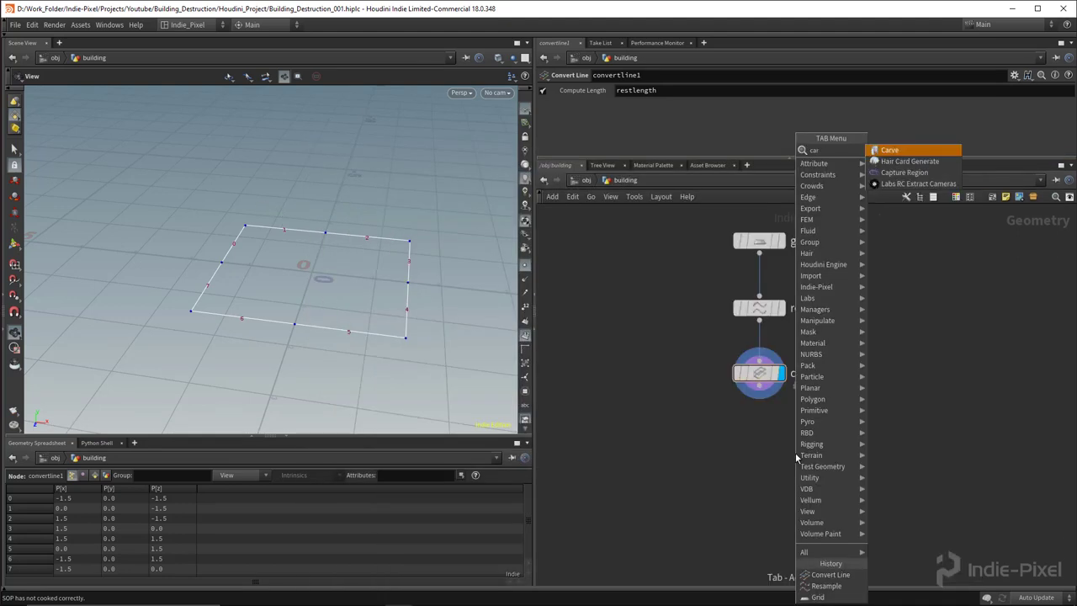
key("Return")
left_click(759, 428)
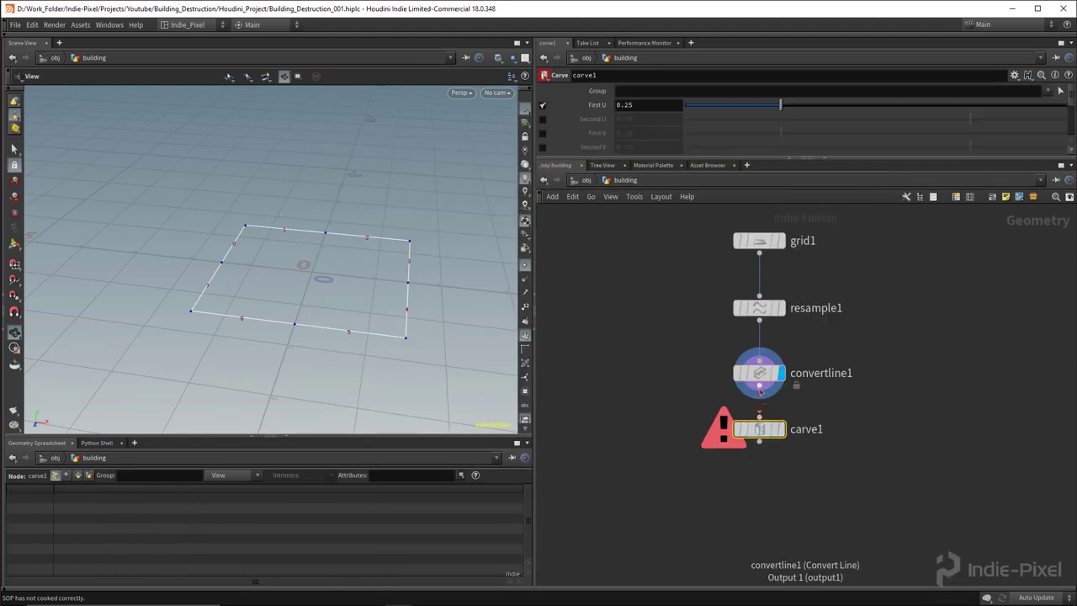
left_click(784, 430)
Step: Enable the carve's Second U, link it to First U with the expression 1-ch("domainu1"), and set First U to 0.08
left_click_drag(846, 160, 847, 238)
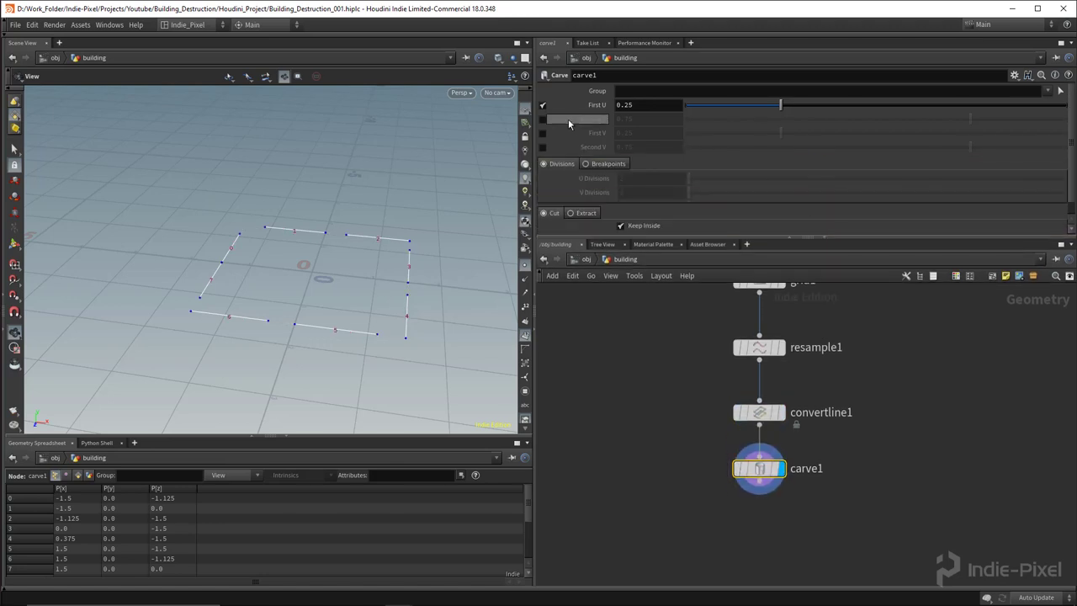
left_click(543, 119)
right_click(645, 104)
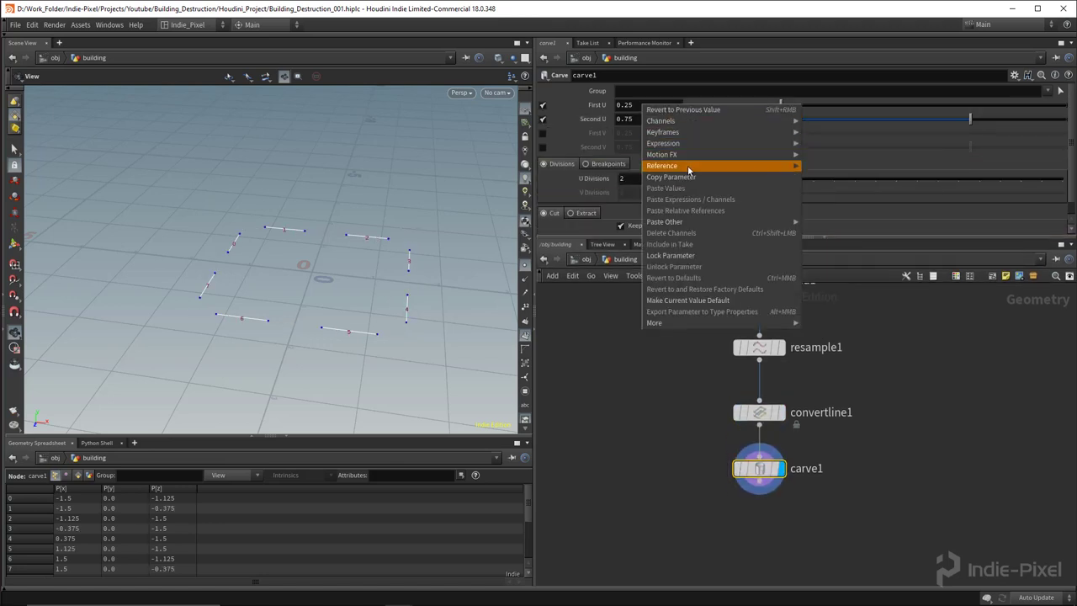
right_click(641, 120)
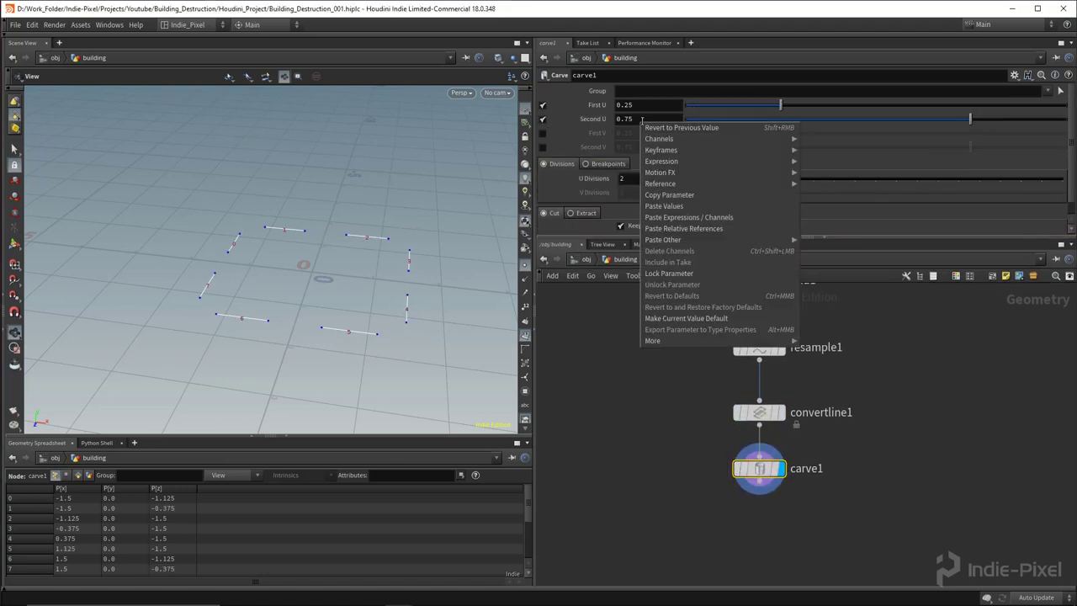
left_click(684, 228)
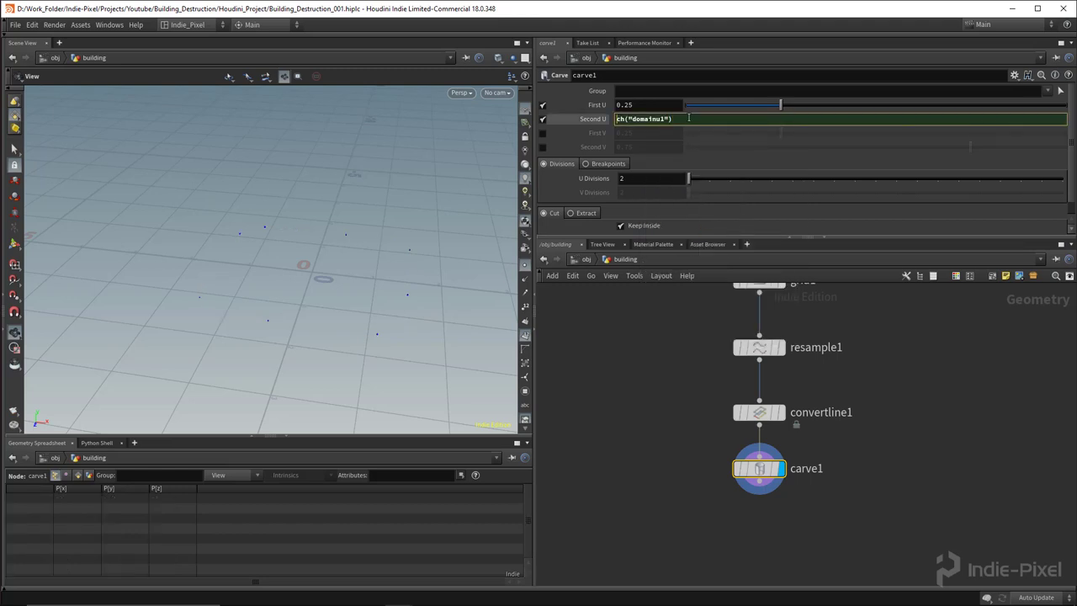
type("-")
key("Return")
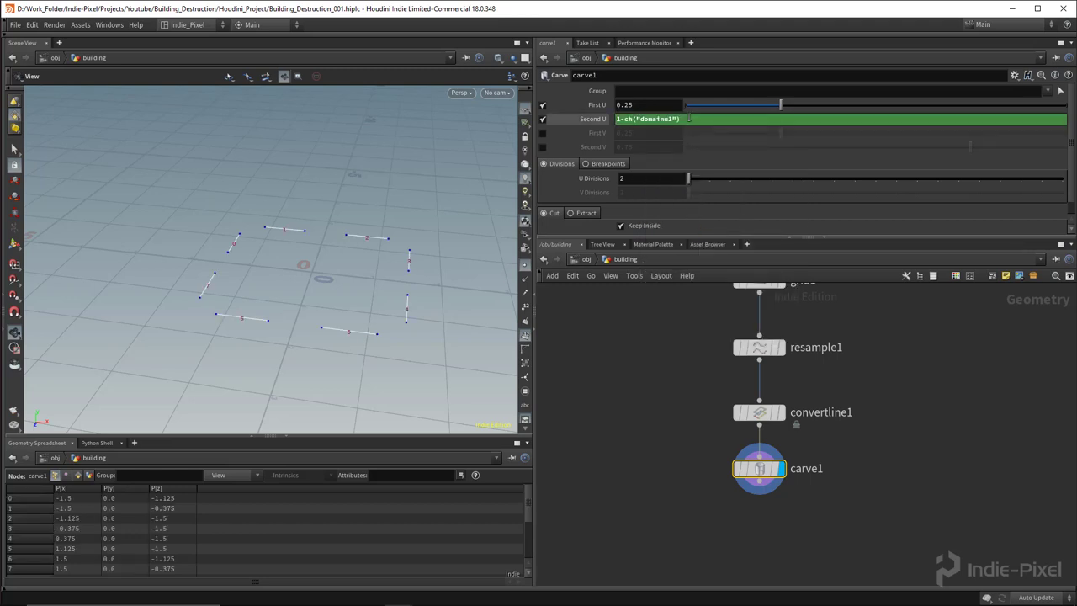
left_click_drag(753, 109, 706, 110)
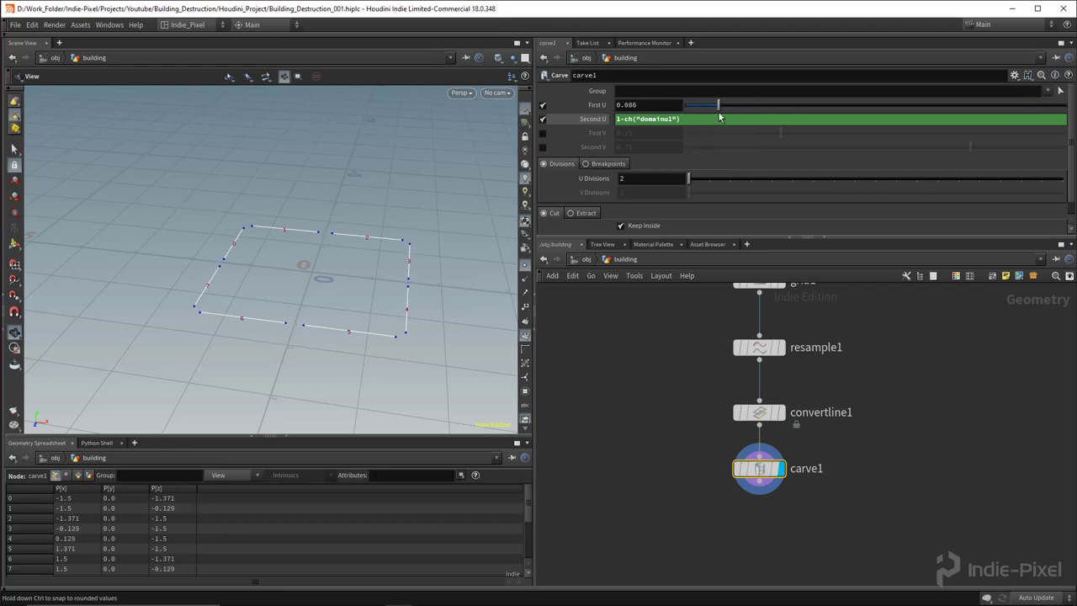
left_click_drag(267, 271, 243, 239)
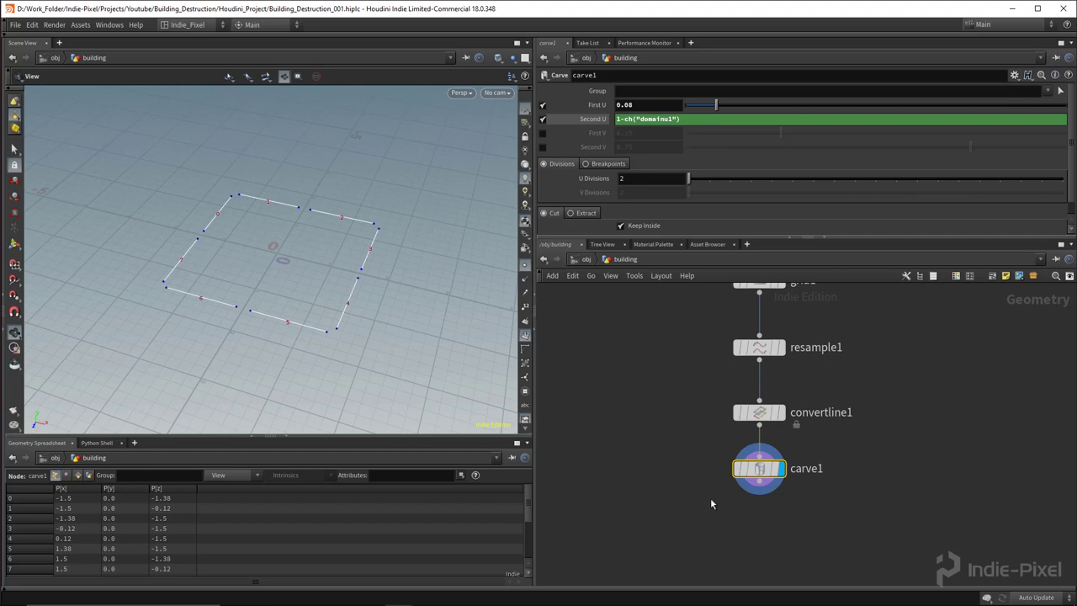
Step: Add a Sweep node below the carve, using the carved lines as its backbone input
middle_click_drag(709, 523, 690, 461)
key("Tab")
type("swee")
key("Return")
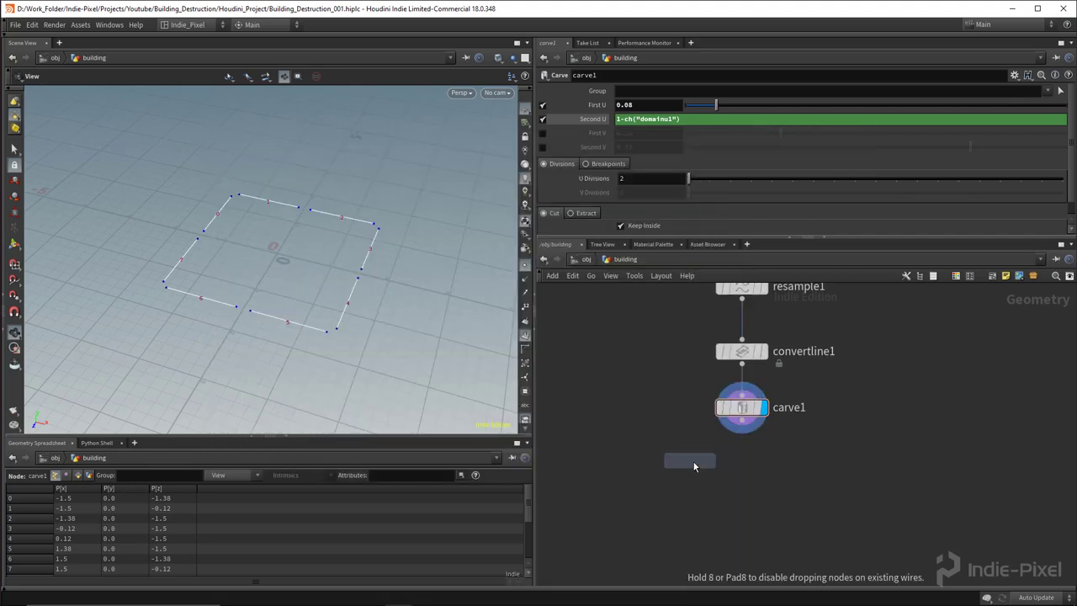
left_click(745, 474)
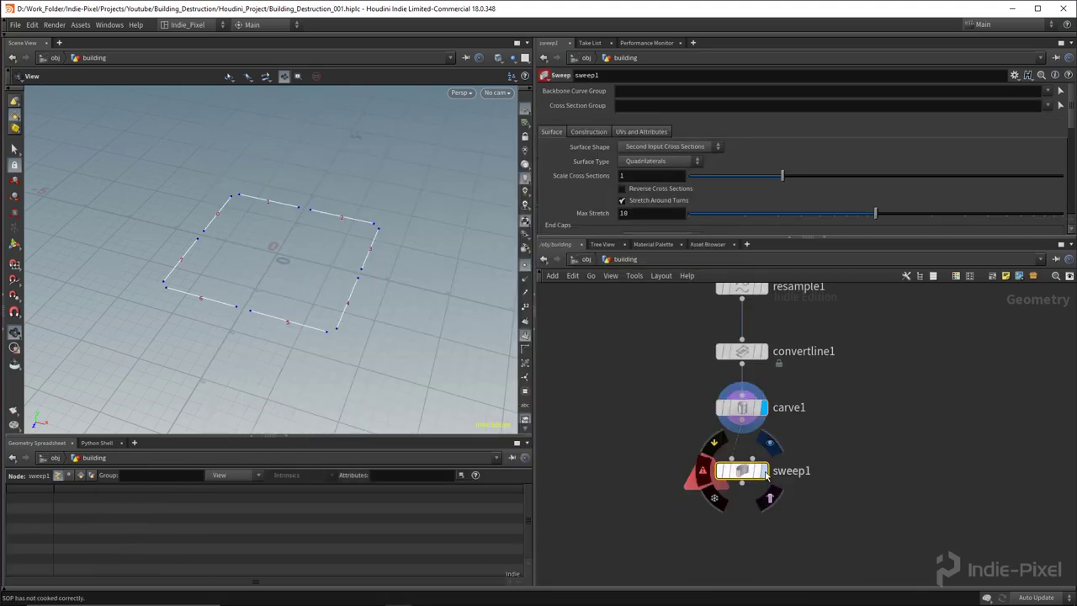
Step: Set the sweep's surface shape to Ribbon with 1 column and display the result
left_click(665, 146)
left_click(652, 193)
left_click_drag(238, 308, 481, 278)
left_click_drag(720, 180, 687, 177)
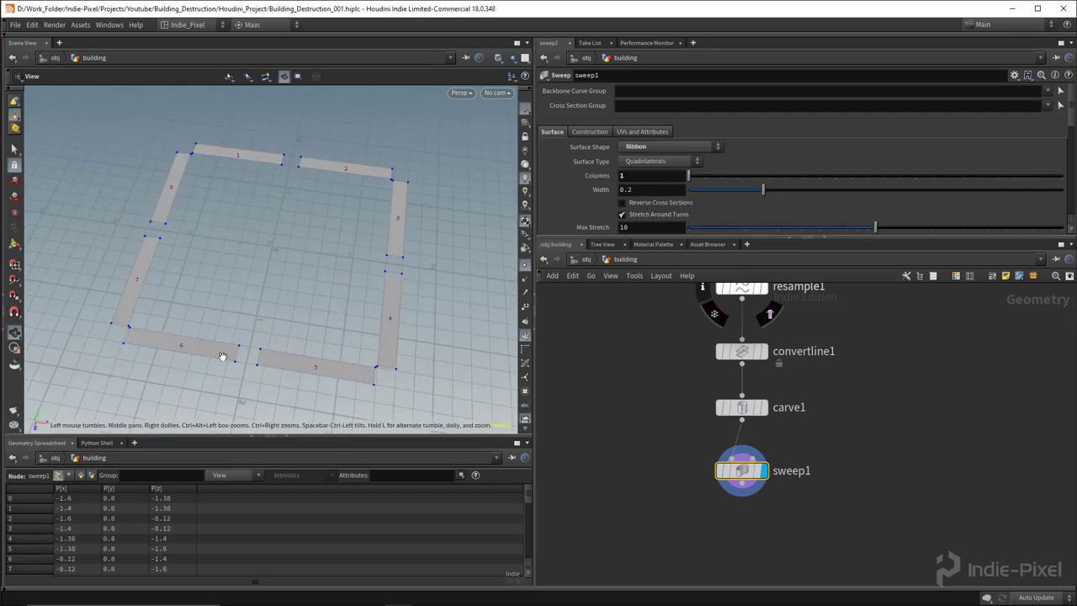
left_click_drag(372, 342, 329, 308)
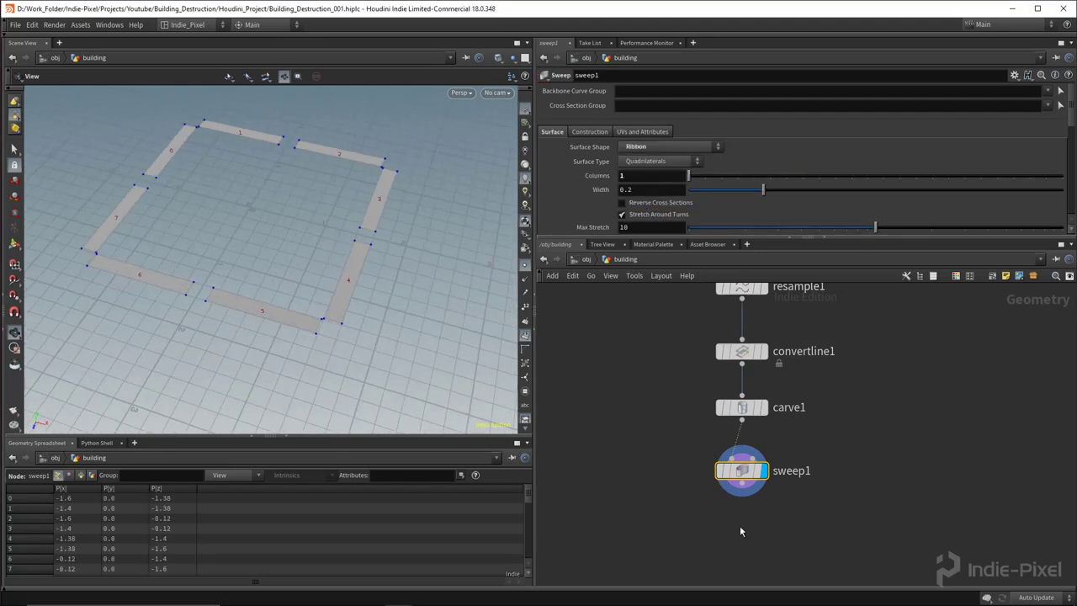
Step: Add a Copy and Transform node after the sweep
middle_click_drag(722, 560, 712, 488)
key("Tab")
type("cop")
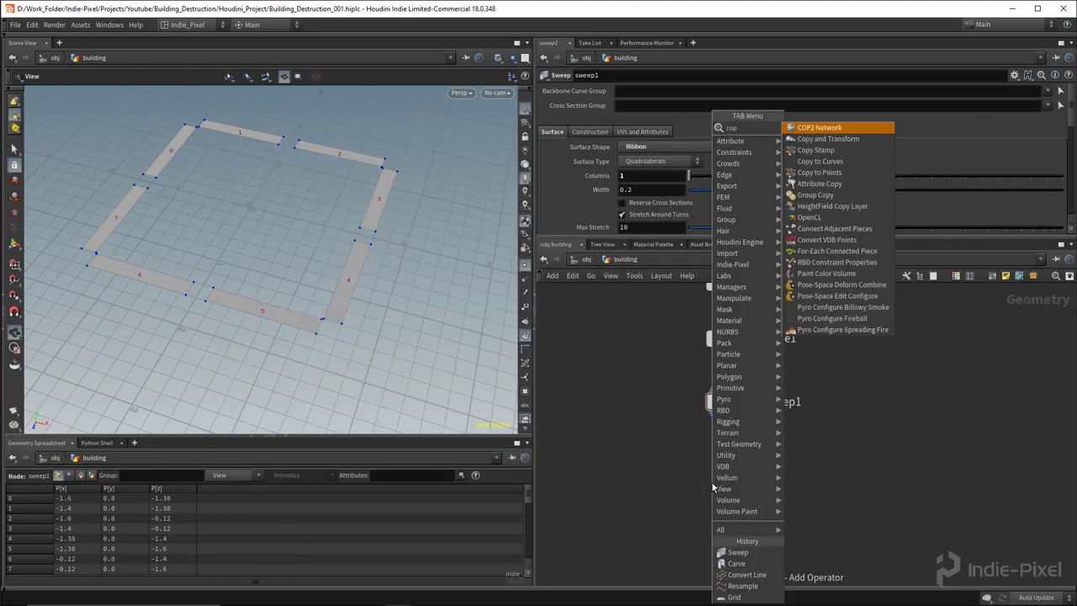
left_click(825, 139)
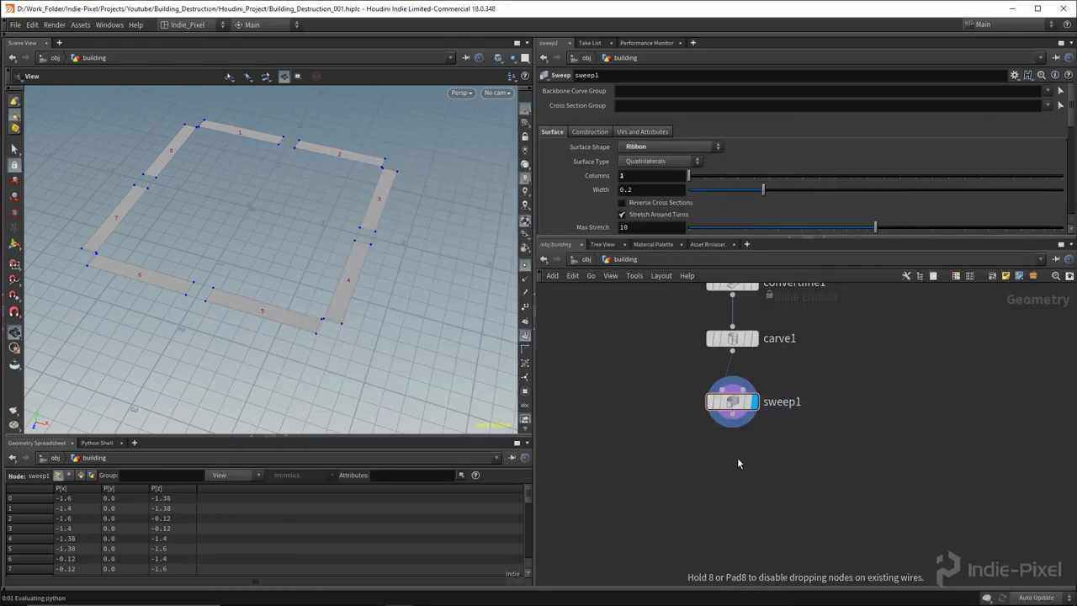
left_click(732, 464)
Step: Set the copies' Y translation to 2 and raise the total number to 5 to stack the ribbon outlines vertically
left_click_drag(260, 334, 296, 240)
scroll(337, 257, "down", 4)
left_click_drag(278, 316, 290, 244)
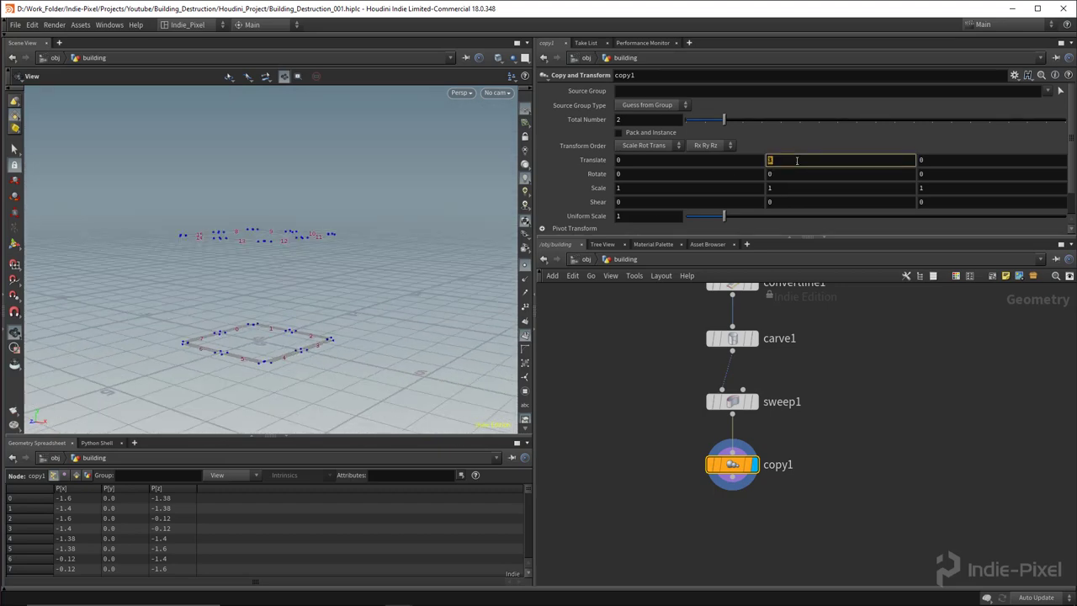
key("Return")
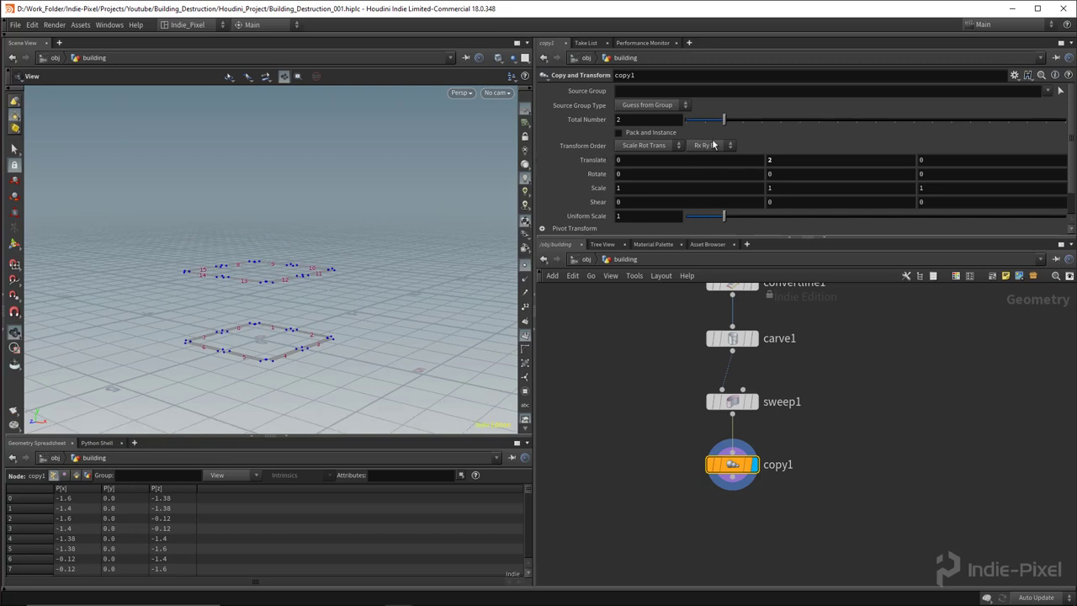
left_click(758, 122)
scroll(285, 252, "down", 5)
left_click_drag(765, 131, 795, 125)
left_click_drag(308, 202, 294, 247)
scroll(294, 248, "up", 1)
Step: Add a Skin node and feed the stacked copies into its U cross-sections input
middle_click_drag(767, 488, 760, 431)
key("Tab")
type("skin")
key("Return")
left_click(726, 465)
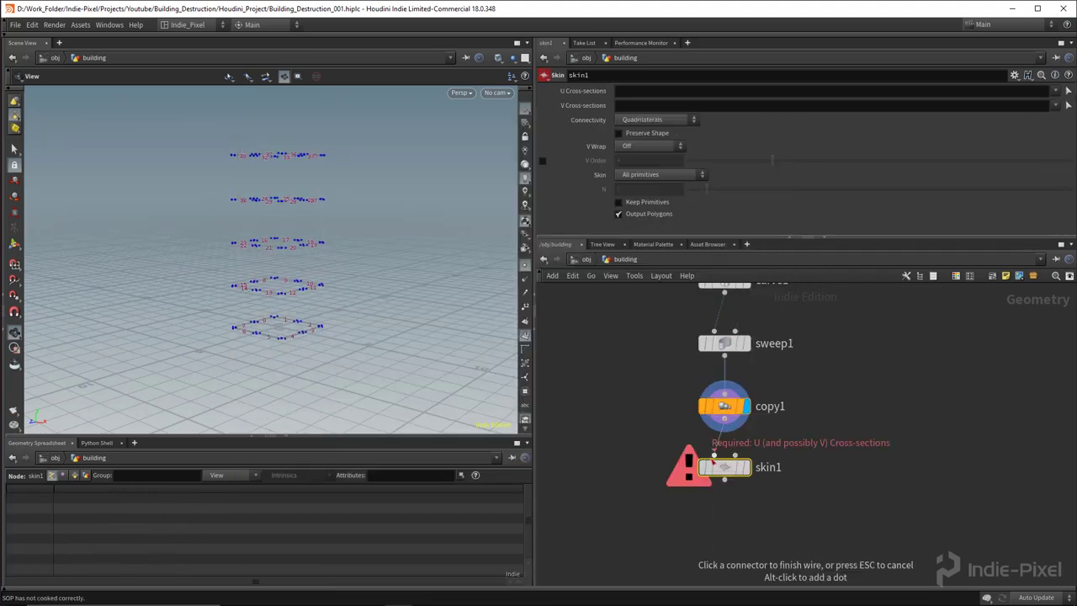
Step: Set the skin mode to Skip every Nth primitive with N at 8 to form the vertical wall columns
left_click_drag(247, 273, 268, 270)
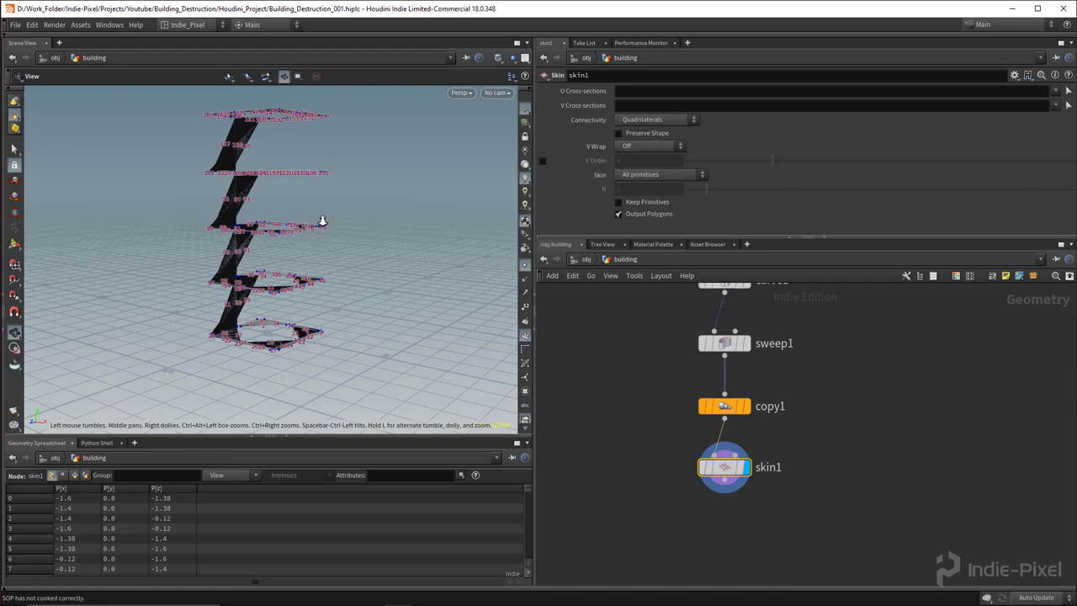
scroll(331, 213, "down", 1)
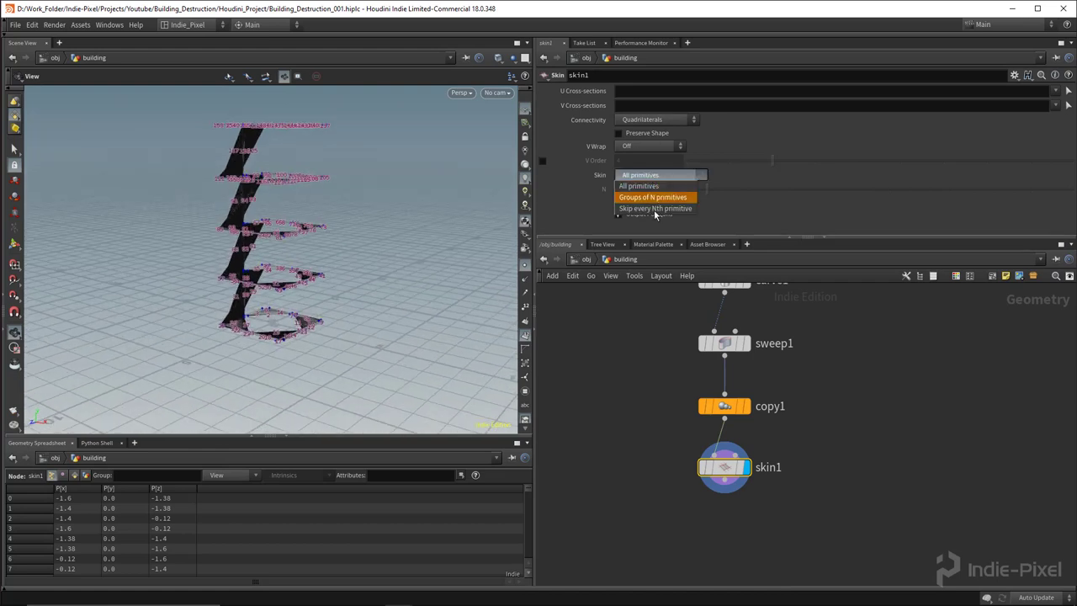
left_click(656, 207)
left_click_drag(718, 191, 831, 197)
left_click_drag(244, 205, 370, 181)
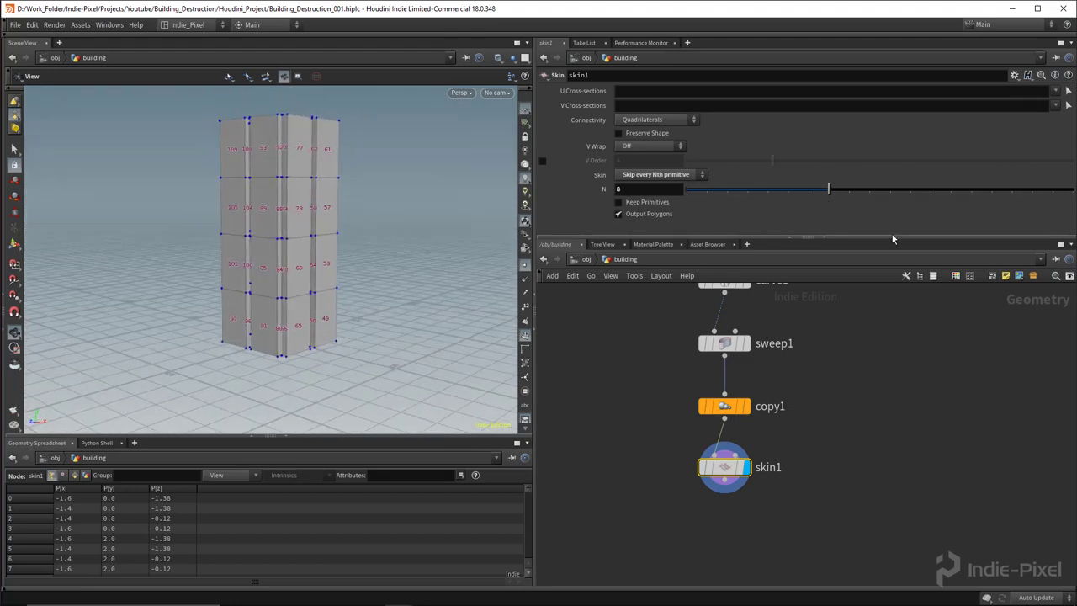
Step: Add a PolyExtrude node fed by the grid, display it, and switch the network wiring style to rounded
left_click_drag(898, 238, 898, 173)
scroll(737, 387, "down", 5)
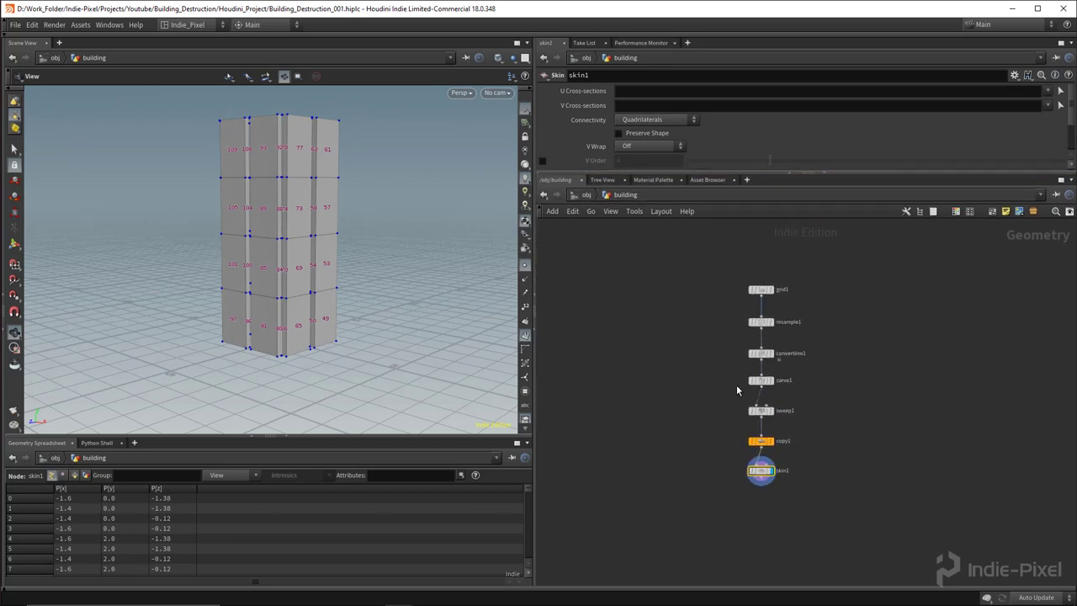
scroll(683, 381, "up", 2)
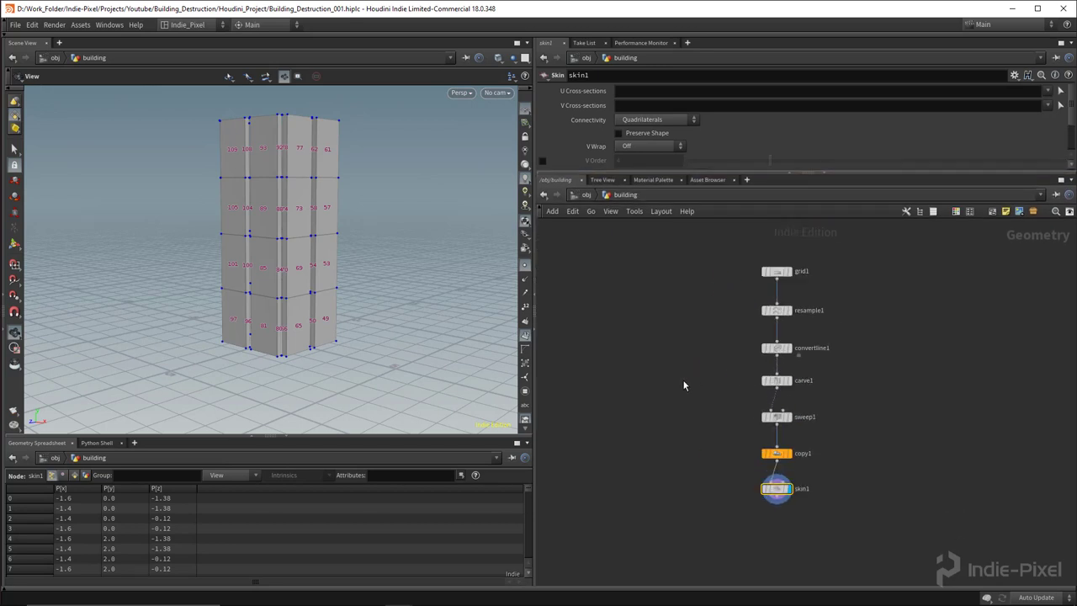
key("Tab")
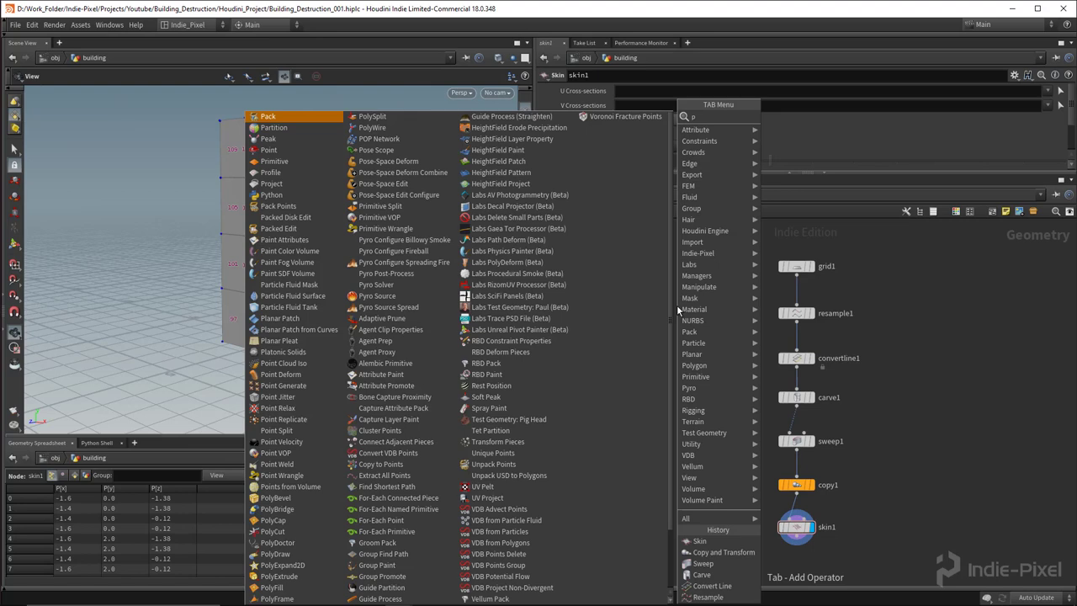
type("pol")
left_click(791, 194)
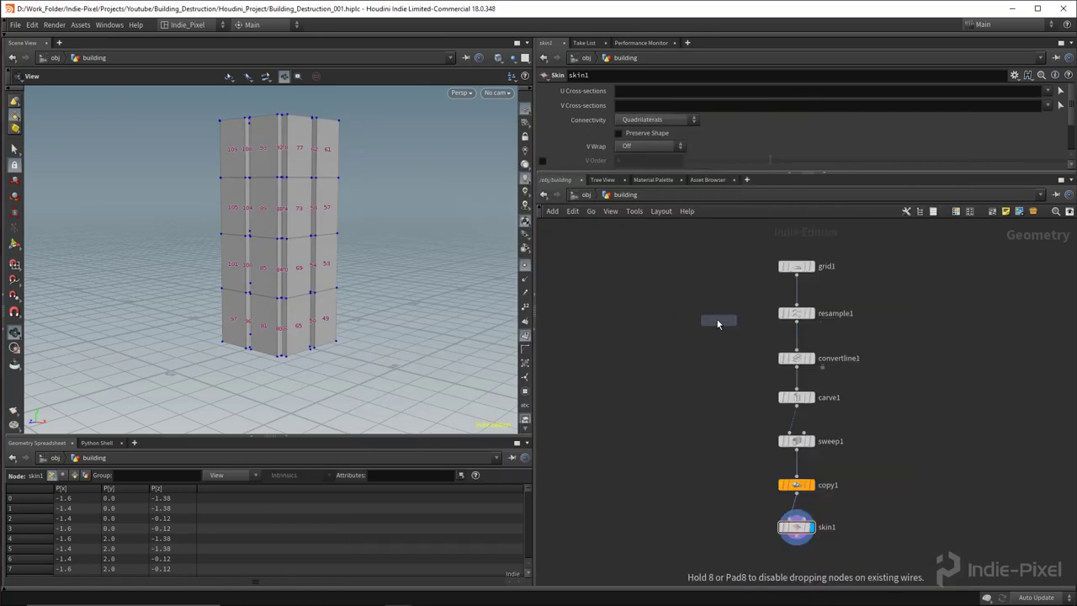
left_click(715, 318)
scroll(790, 287, "up", 2)
left_click_drag(789, 288, 637, 321)
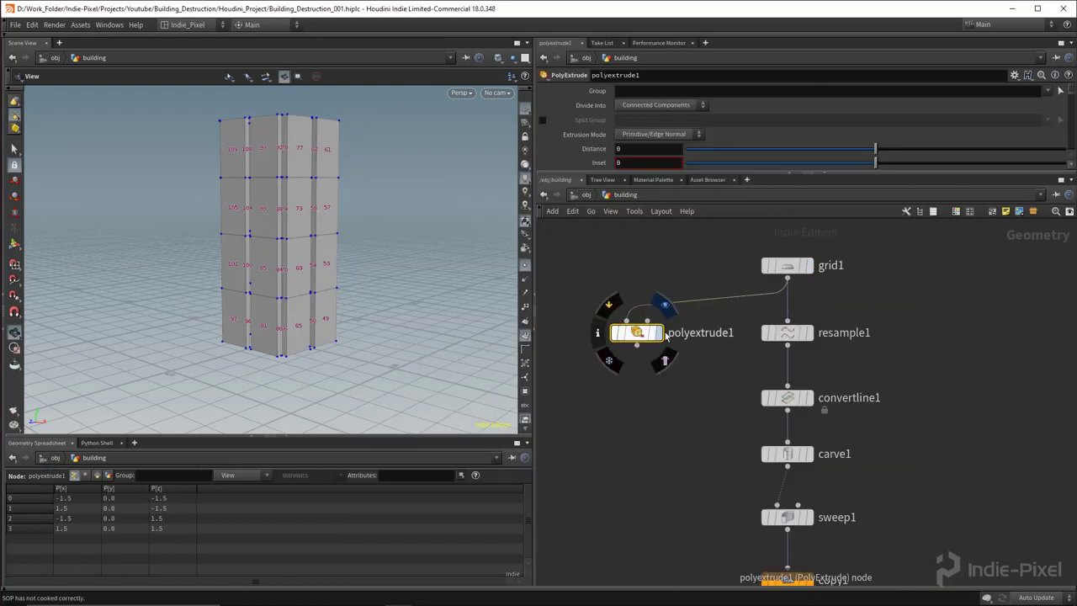
left_click(659, 333)
key("shift+s")
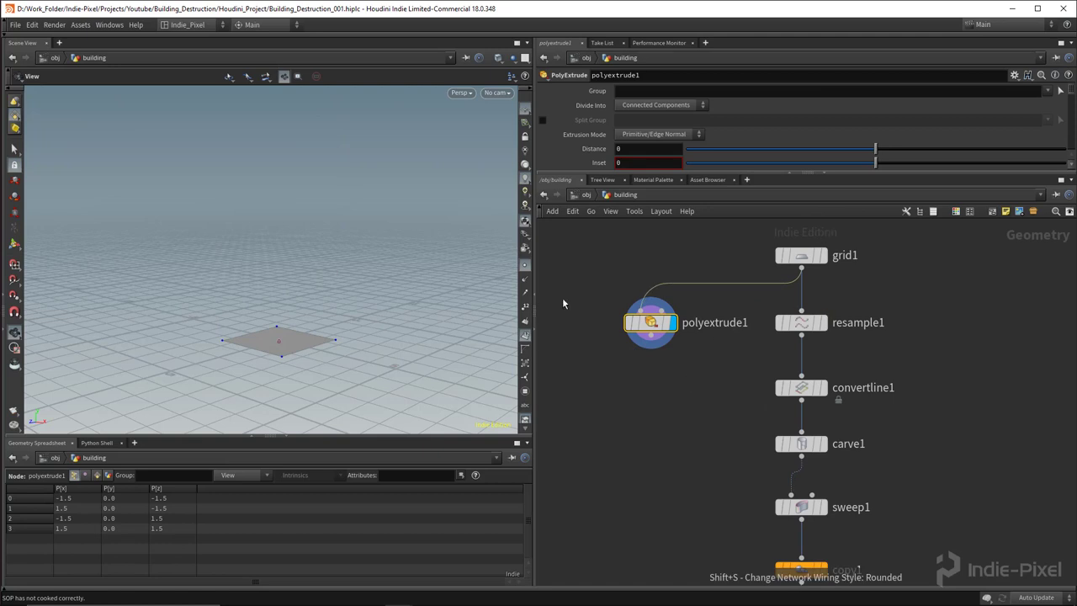
Step: Set the PolyExtrude distance to 0.145 and enable Output Back to make a solid floor slab
middle_click_drag(692, 383, 718, 381)
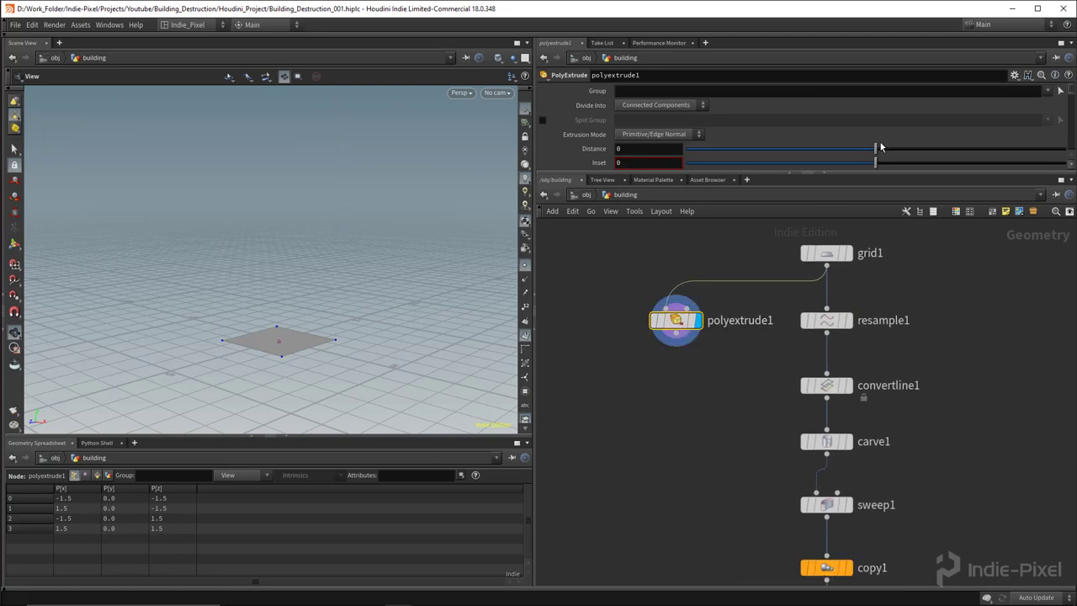
left_click_drag(879, 153, 890, 153)
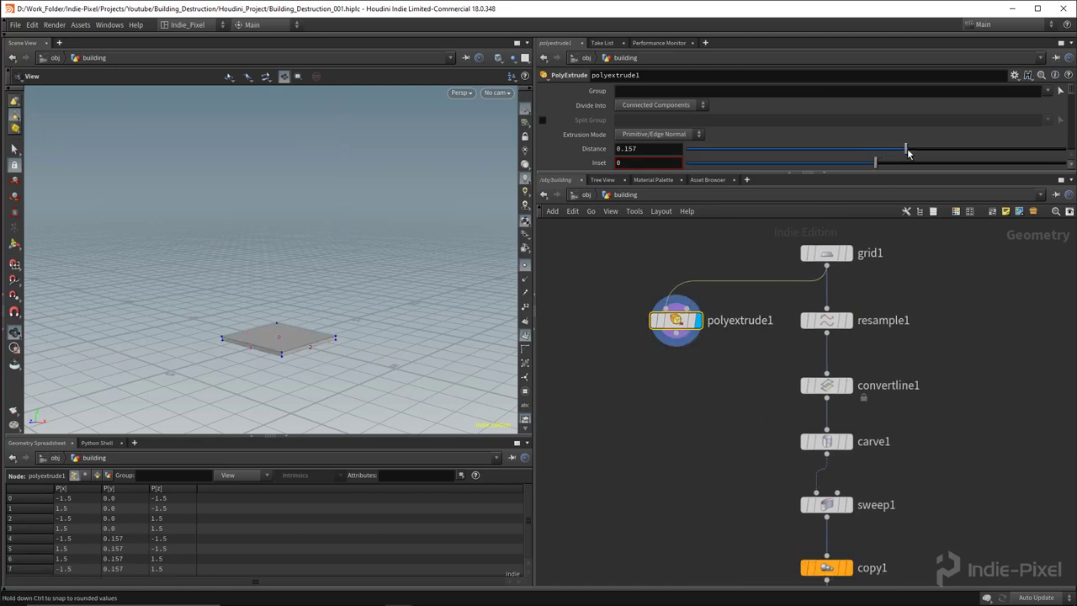
scroll(847, 137, "down", 2)
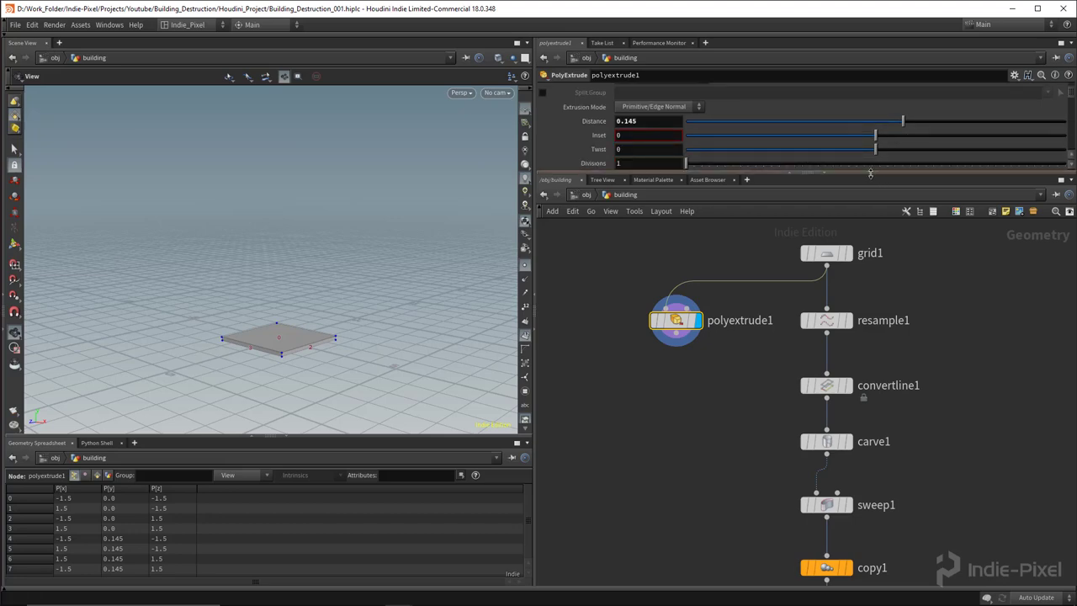
left_click_drag(871, 173, 870, 258)
scroll(741, 163, "down", 4)
left_click_drag(359, 346, 433, 305)
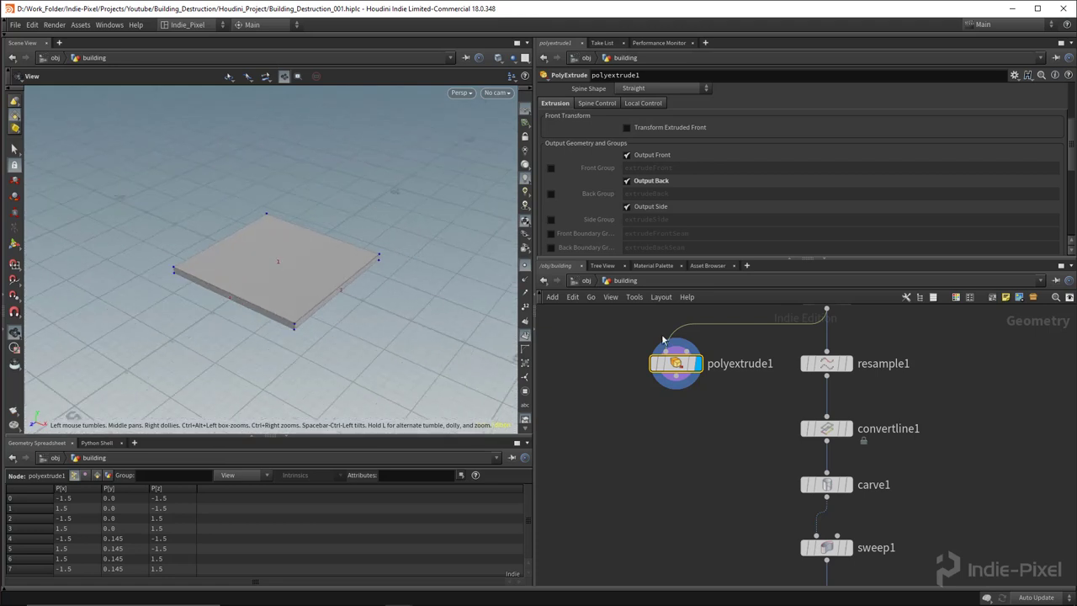
left_click_drag(844, 265, 842, 205)
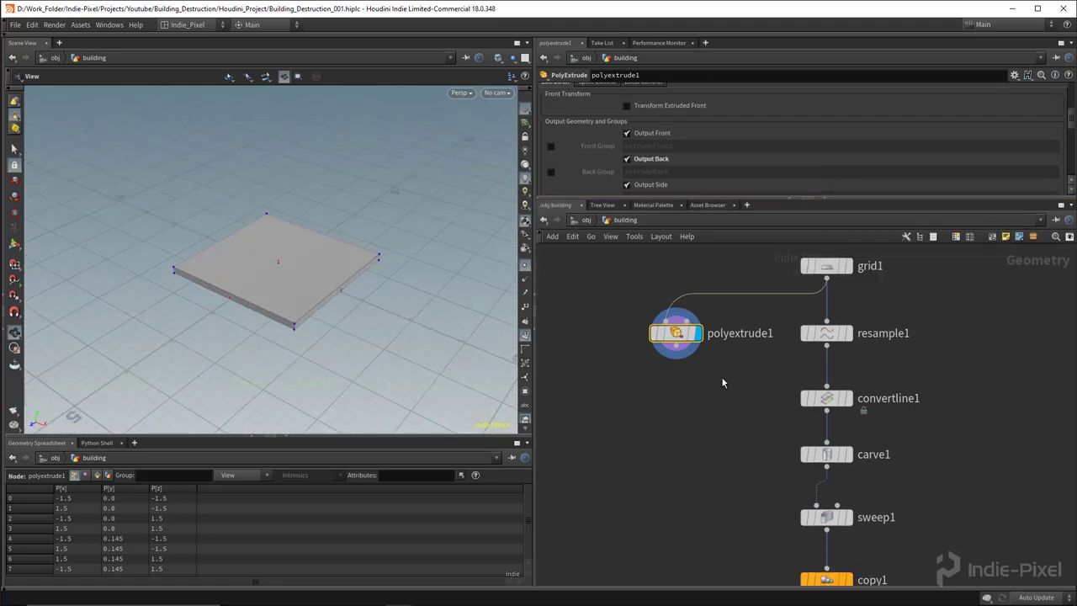
left_click_drag(676, 330, 658, 330)
middle_click_drag(696, 407, 699, 373)
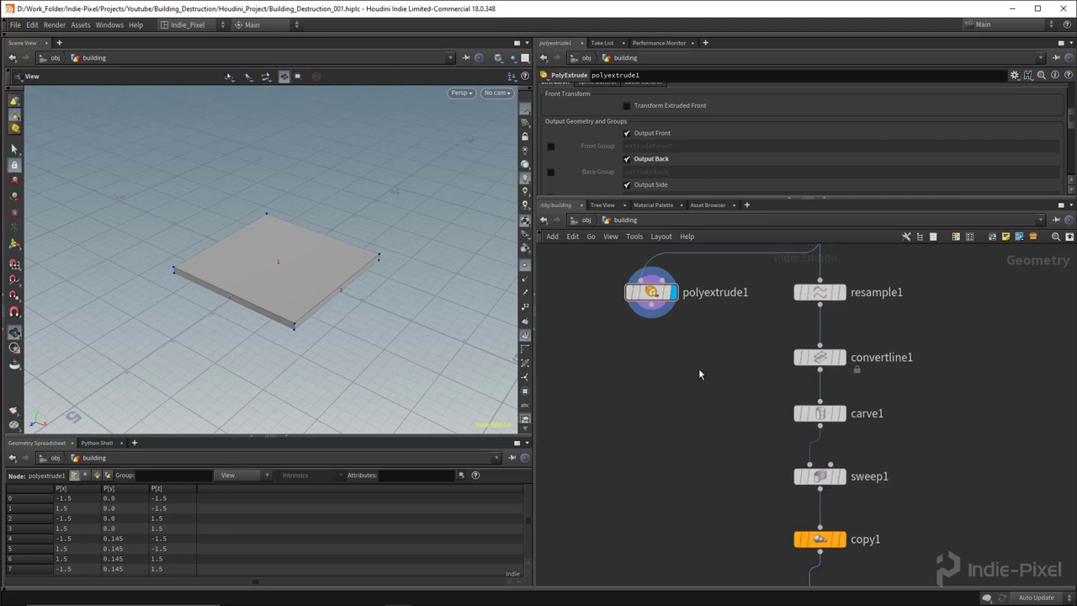
Step: Add a PolyFill node in Single Polygon mode after the skin to cap the open wall columns, and display it
middle_click_drag(760, 547, 670, 335)
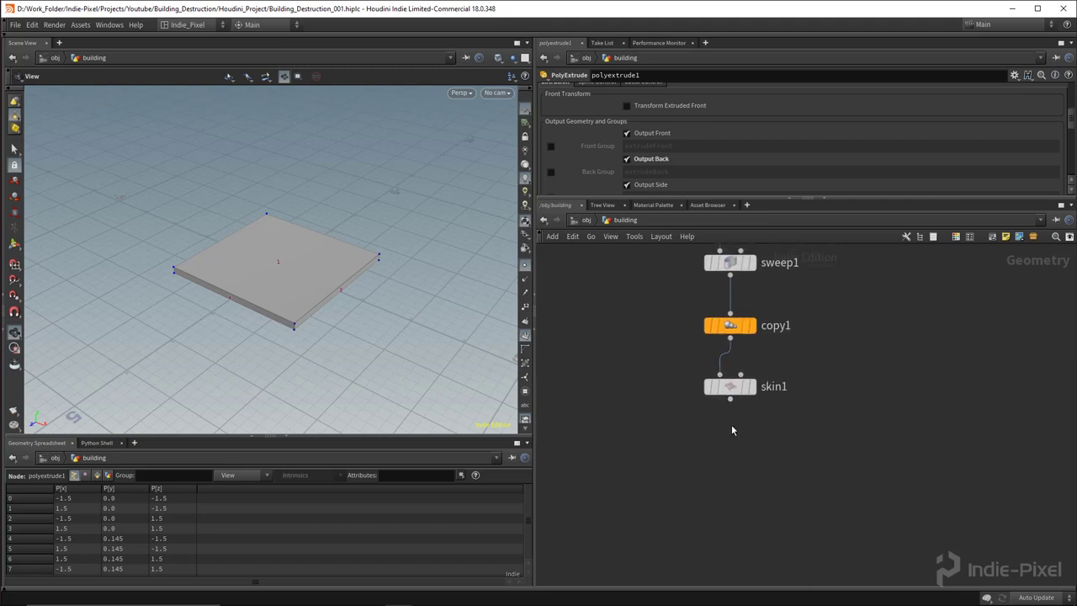
left_click(752, 386)
left_click_drag(324, 284, 292, 158)
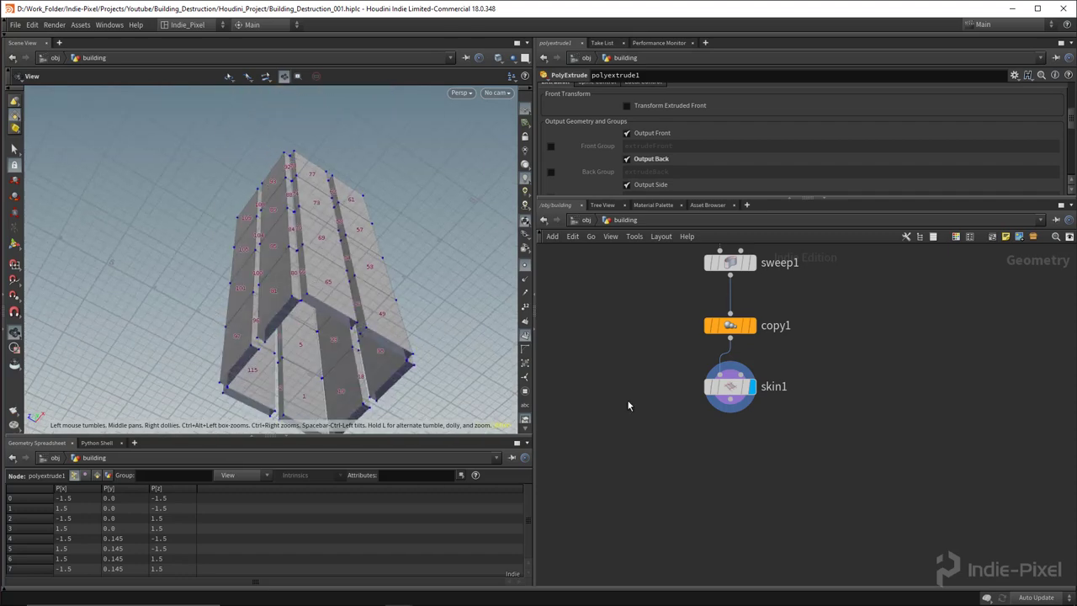
key("Tab")
type("pol")
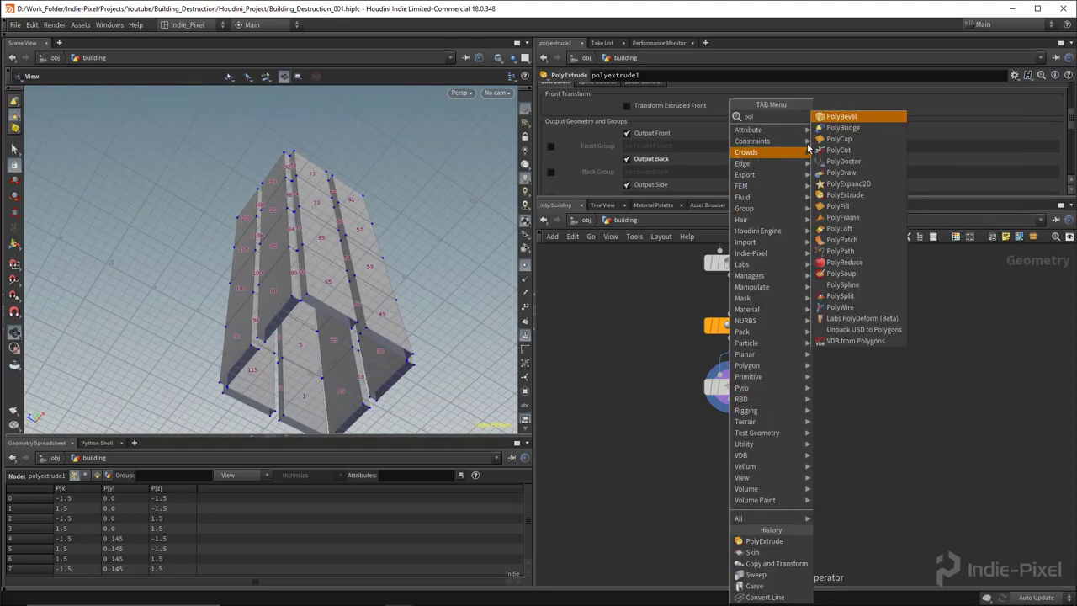
left_click(838, 205)
left_click(731, 432)
left_click_drag(730, 401, 729, 425)
left_click(751, 434)
mouse_move(283, 290)
left_mouse_down()
mouse_move(278, 269)
mouse_move(294, 252)
mouse_move(290, 286)
left_mouse_up()
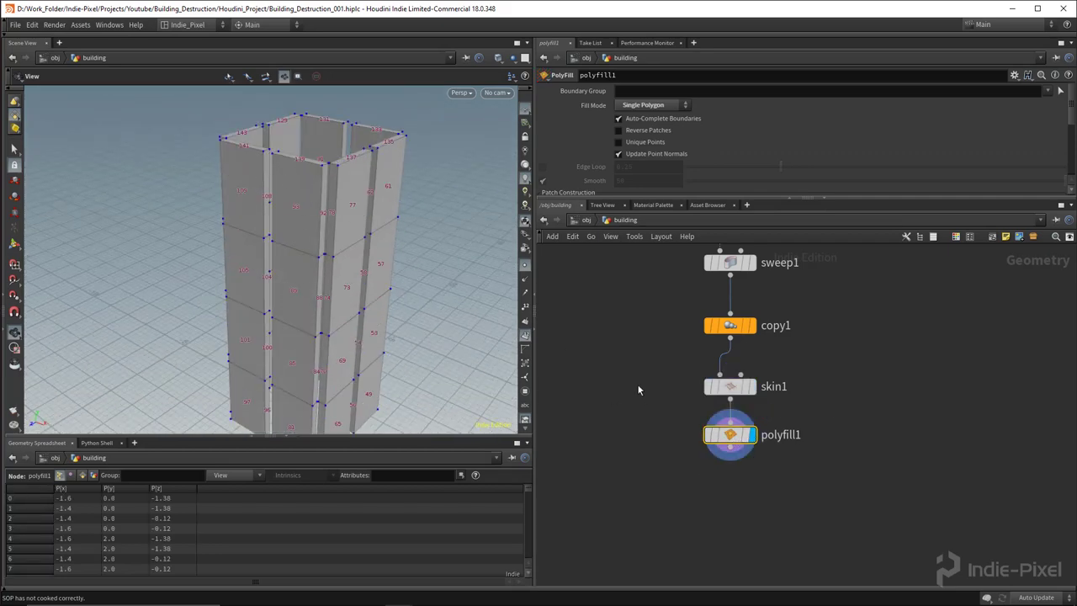
Step: Duplicate the Copy and Transform node into the slab branch and cut its connection to the sweep
scroll(621, 357, "down", 3)
middle_click_drag(620, 339, 709, 398)
scroll(713, 361, "up", 2)
left_click(712, 361)
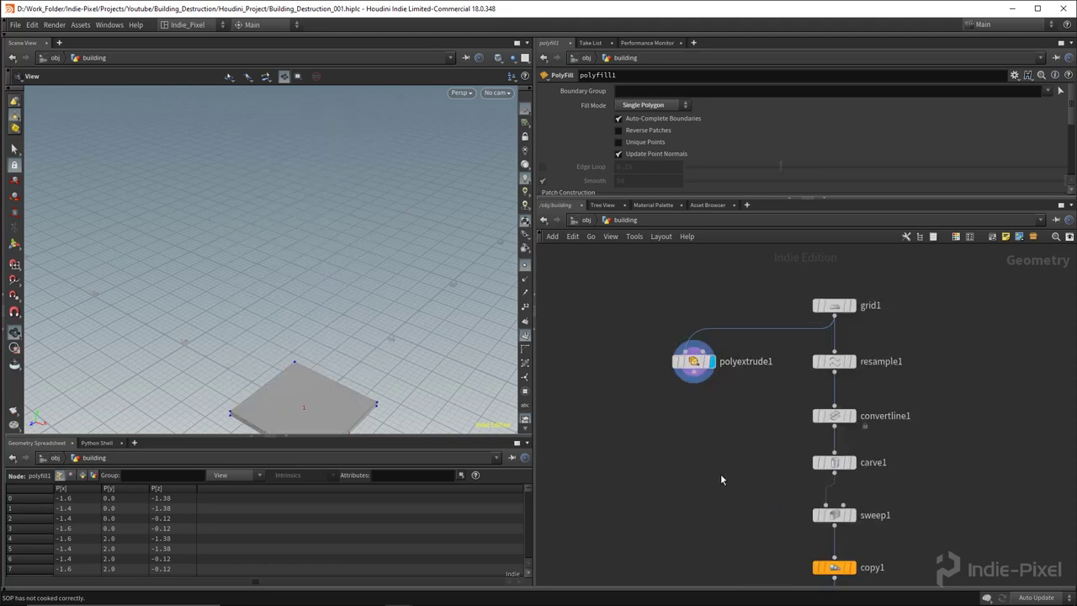
middle_click_drag(725, 493, 709, 411)
left_click_drag(814, 487, 683, 487, "alt")
middle_click_drag(730, 476, 722, 444)
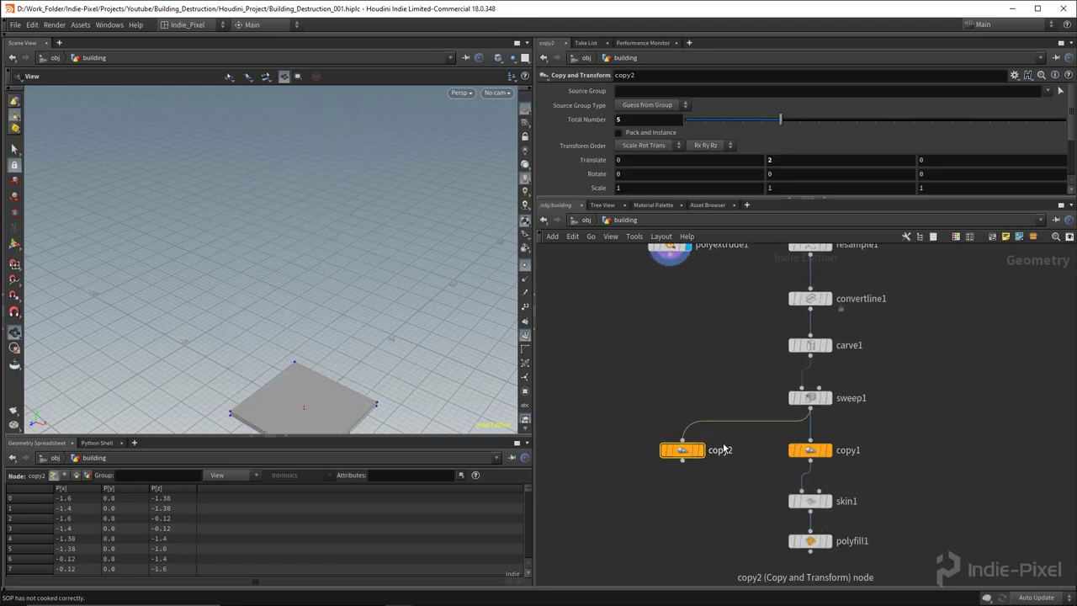
key("y")
left_click_drag(728, 408, 741, 462)
Step: Feed the extruded slab into the duplicated Copy and Transform node and display the stacked floors
middle_click_drag(699, 305, 702, 349)
left_click_drag(672, 298, 679, 497)
middle_click_drag(675, 497, 667, 469)
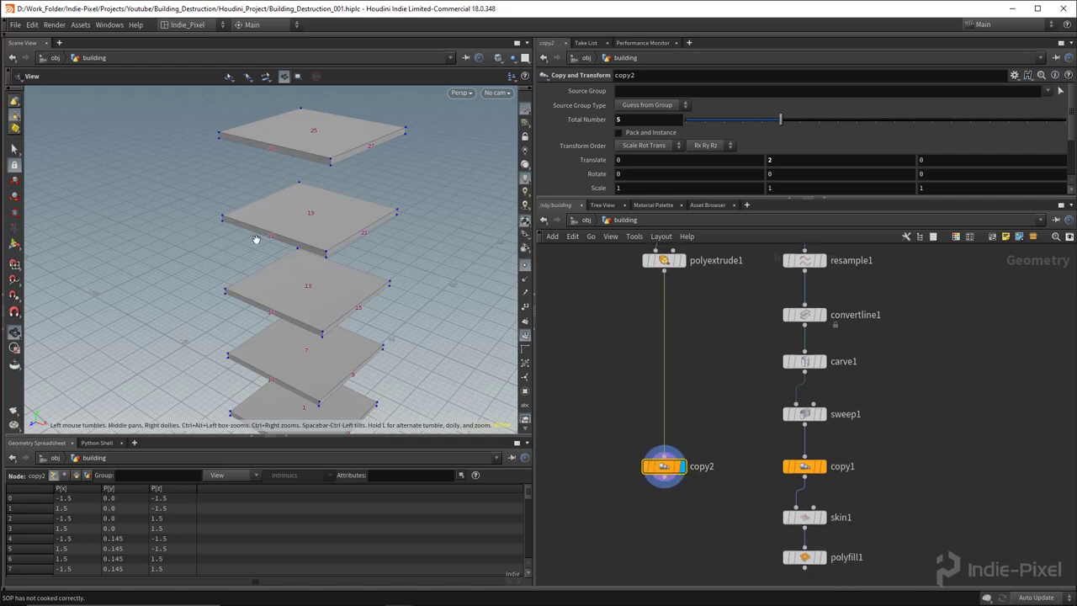
scroll(255, 238, "down", 3)
left_click_drag(257, 256, 262, 236)
Step: Combine the stacked floor slabs and the capped walls in a Merge node and display it
middle_click_drag(738, 471, 708, 335)
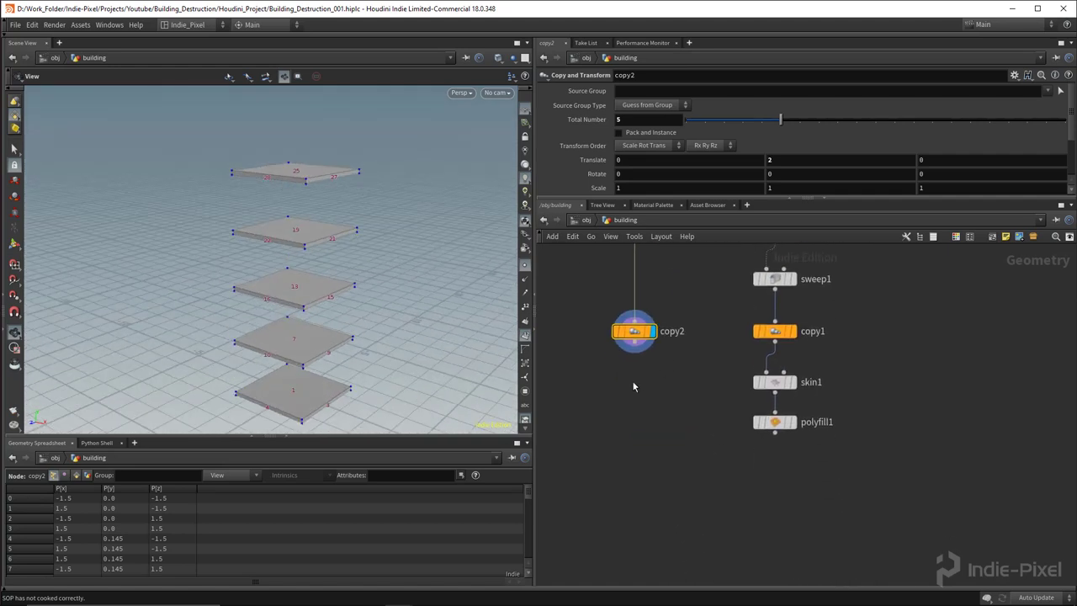
left_click(787, 422, "shift")
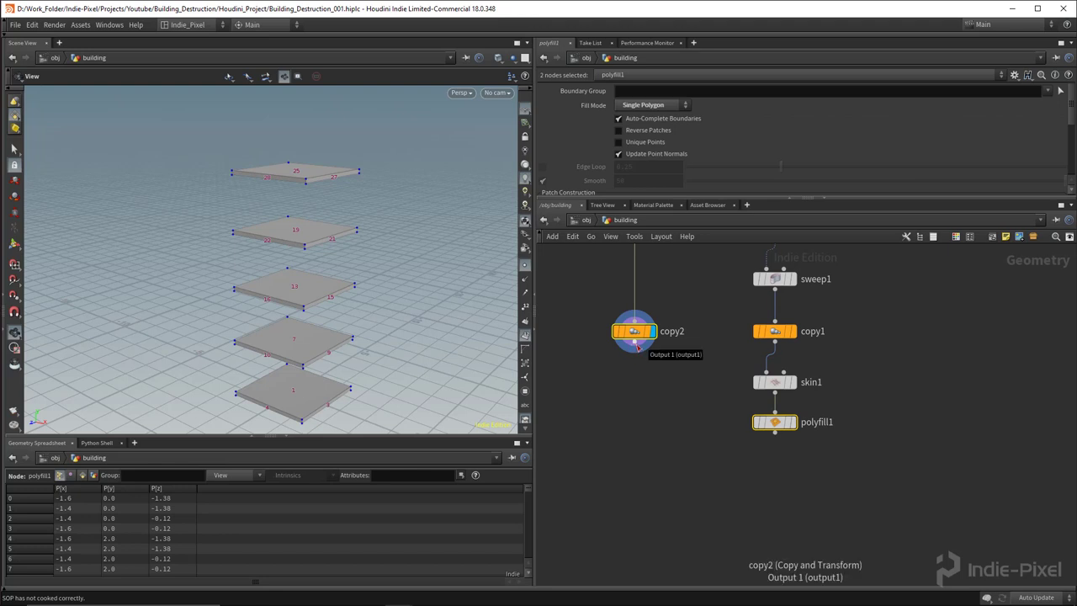
left_click_drag(636, 345, 683, 495)
key("Escape")
middle_click_drag(710, 544, 708, 518)
left_click_drag(310, 270, 333, 252)
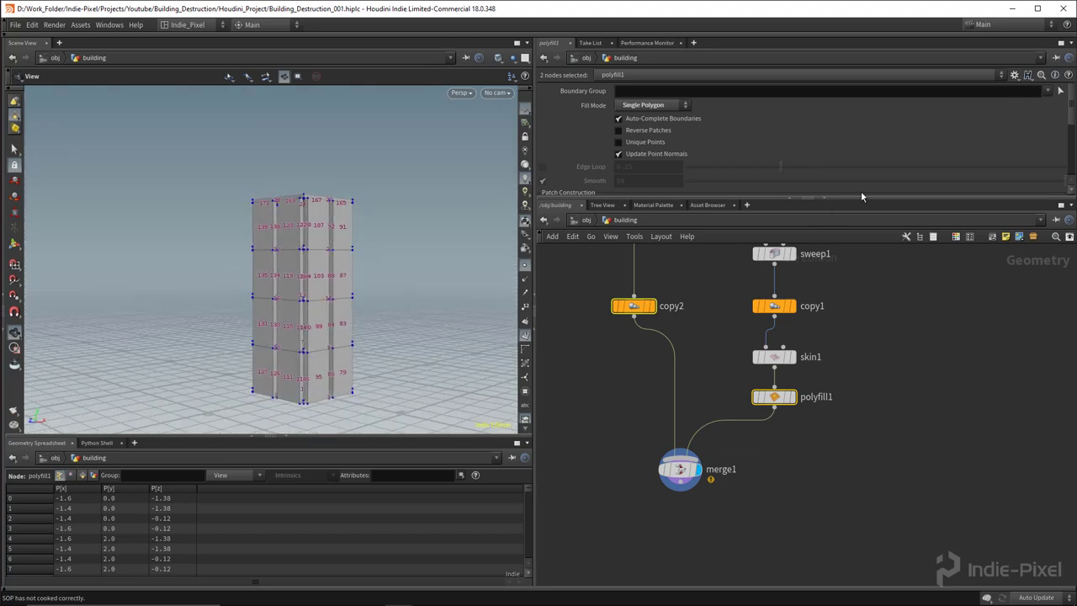
Step: Try to duplicate the floor slabs' Copy and Transform node, and undo back past the creation of the Merge node
left_click_drag(853, 197, 853, 160)
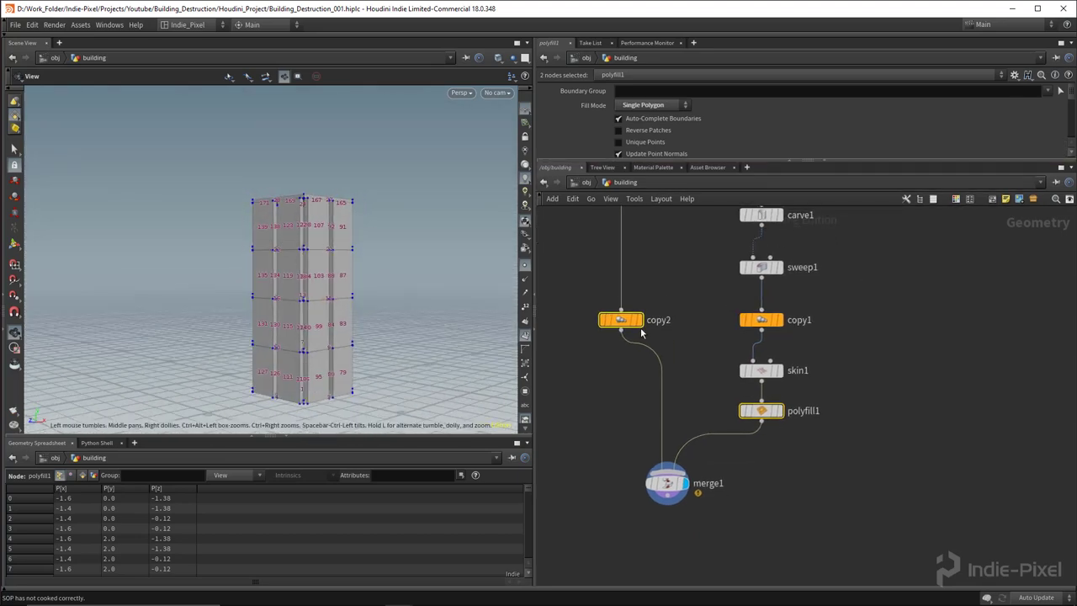
middle_click_drag(675, 318, 667, 349)
left_click_drag(617, 351, 869, 352, "alt")
key("ctrl+z")
key("ctrl+z")
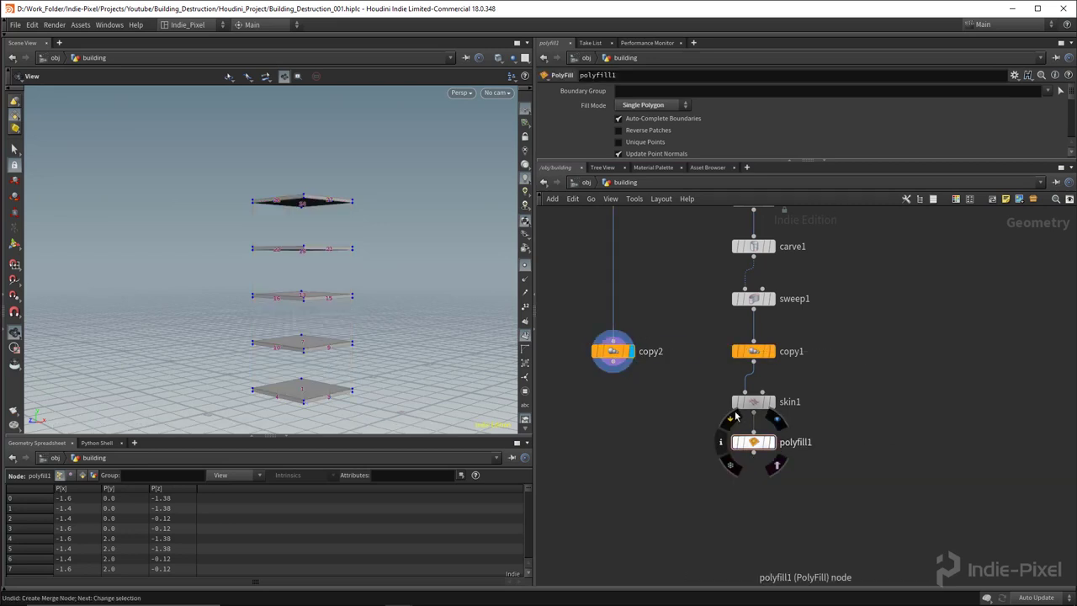
Step: Recreate the Merge node joining the copied floor slabs with the PolyFill output, and display it
left_click(34, 25)
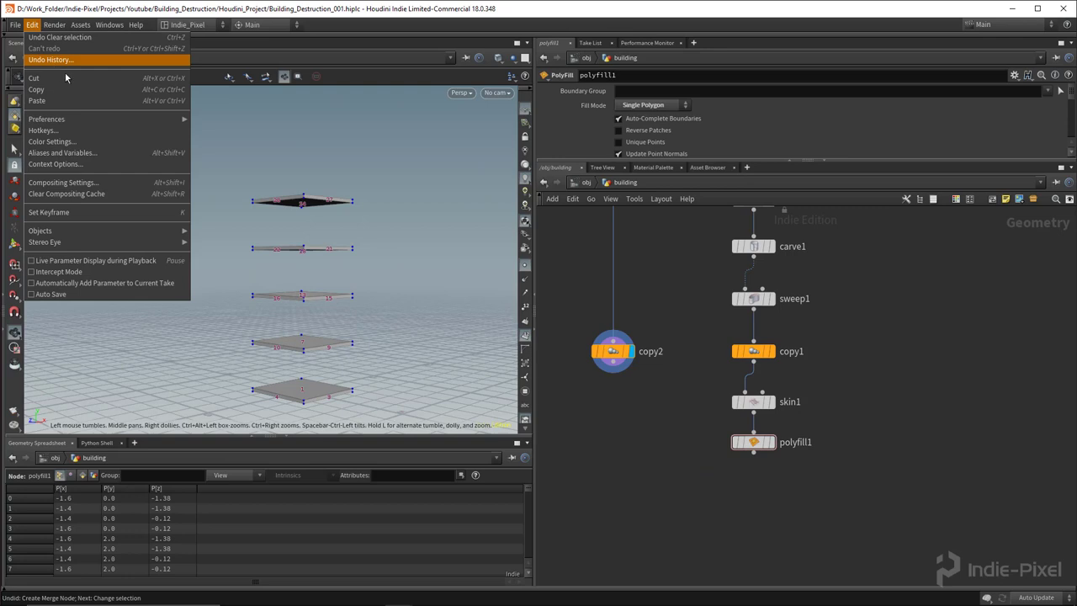
left_click(645, 423)
middle_click_drag(644, 424, 665, 403)
left_click_drag(579, 372, 665, 295)
left_click_drag(739, 476, 713, 505, "shift")
Step: Duplicate the floor slabs' Copy and Transform node, feed the duplicate directly from the grid, and display it
left_click(633, 330)
left_click_drag(633, 330, 902, 317, "alt")
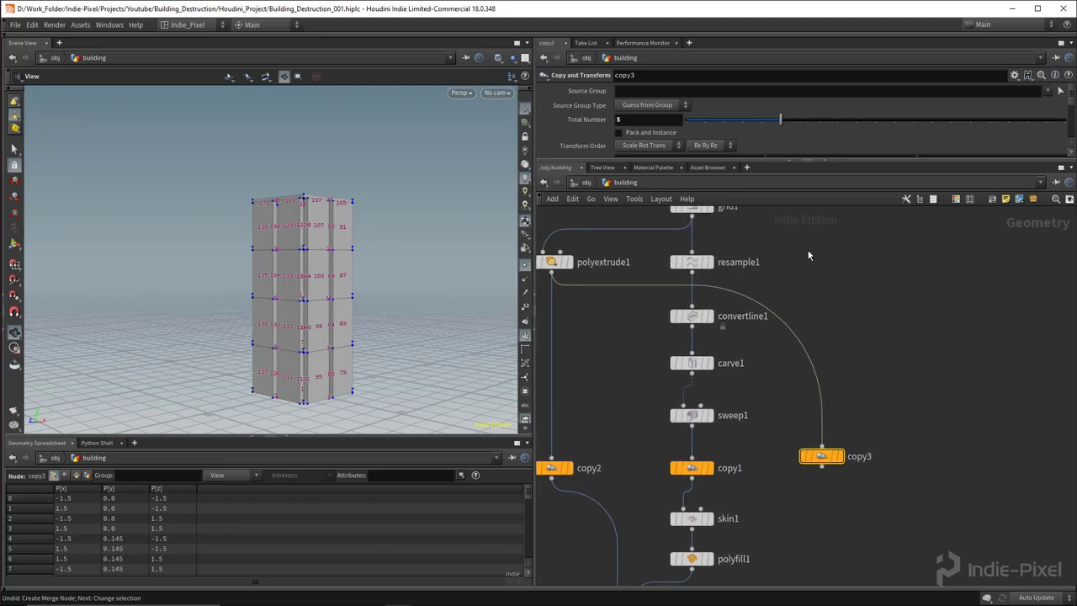
middle_click_drag(779, 220, 766, 254)
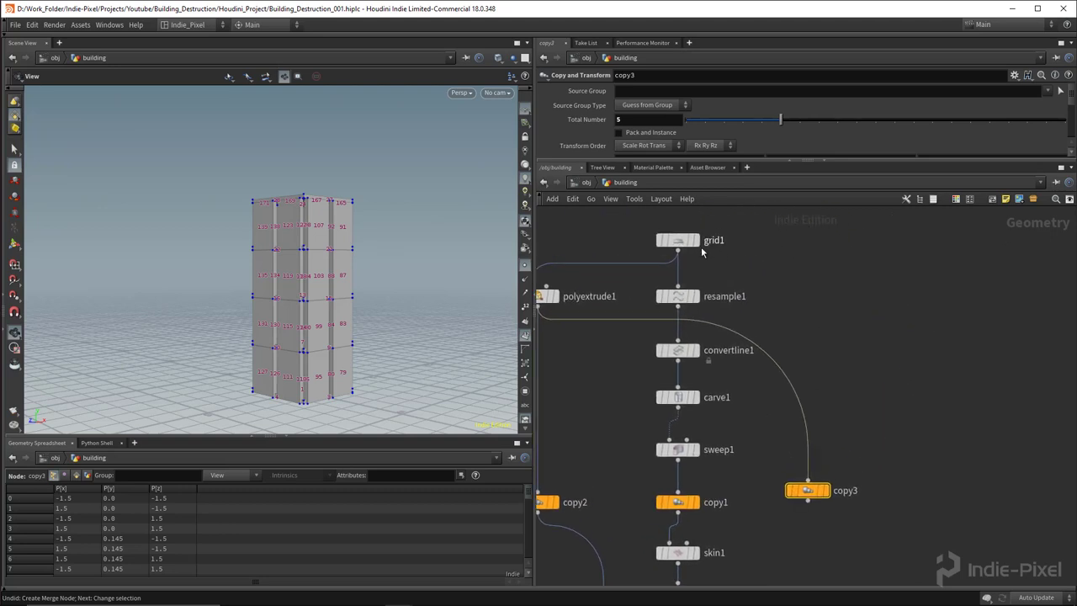
left_click(825, 490)
Step: Add a Sweep node, use the copied grids as its backbone input, and display it
key("Tab")
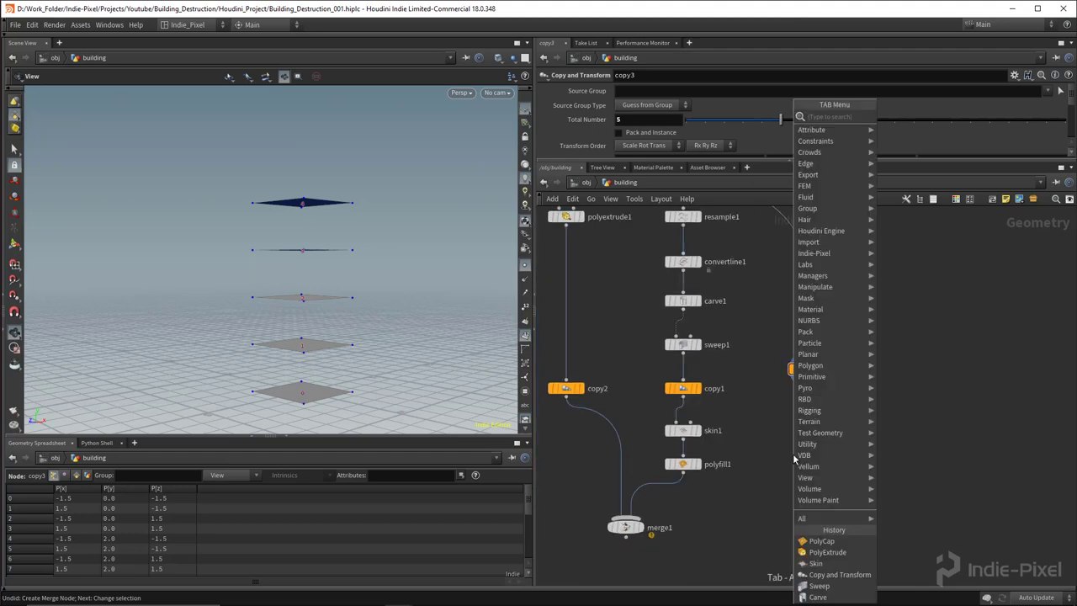
type("sweep")
key("Return")
left_click(796, 446)
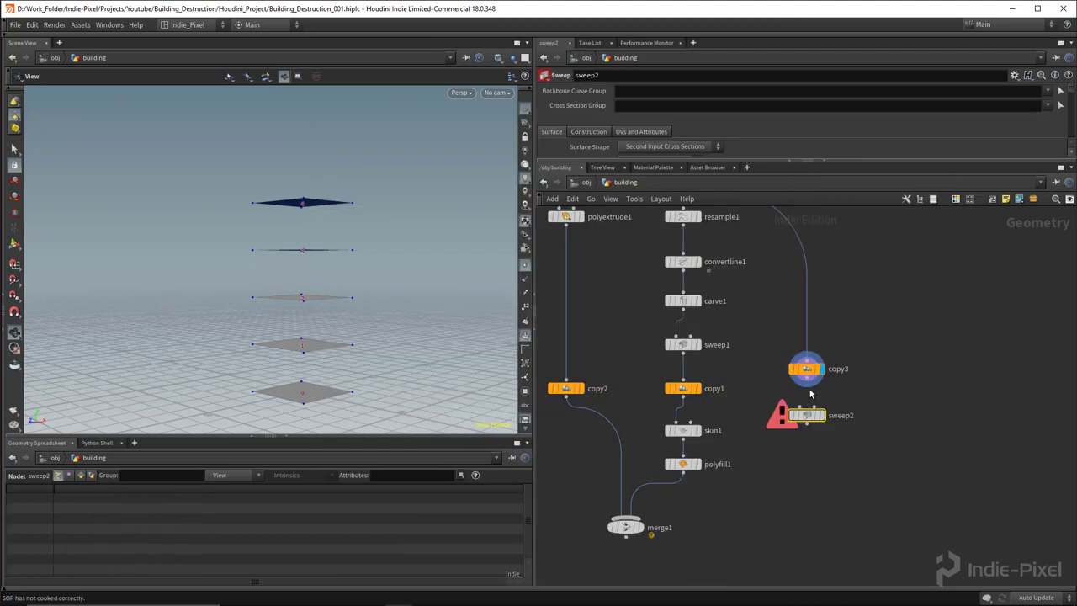
scroll(841, 446, "up", 3)
left_click(838, 401)
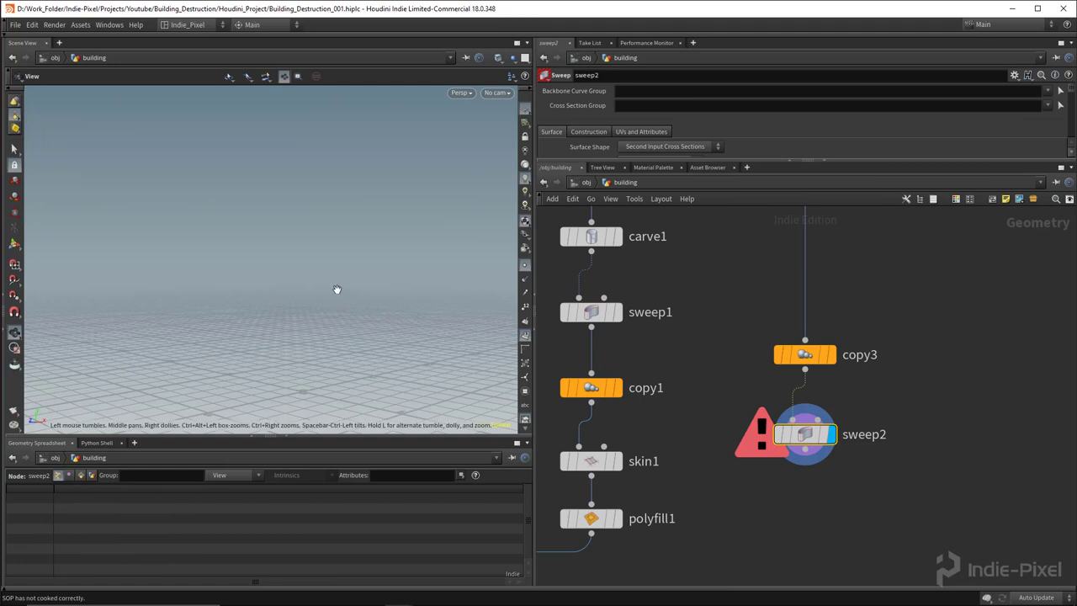
Step: Set the new sweep's surface shape to Square Tube with 1 column to form a square beam around each floor
scroll(718, 127, "down", 1)
left_click(678, 133)
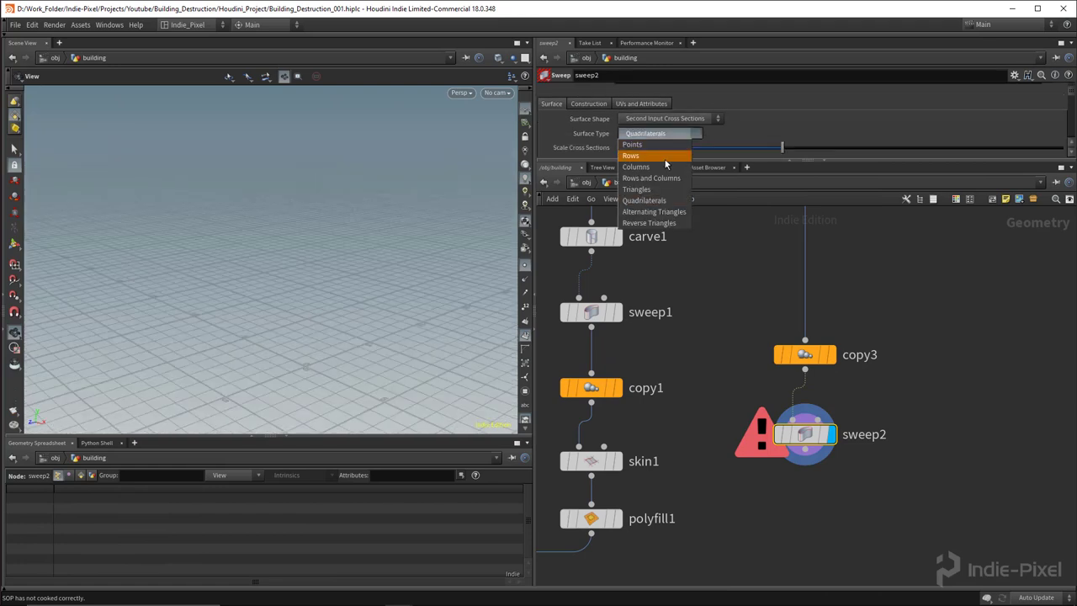
left_click(687, 120)
left_click(688, 120)
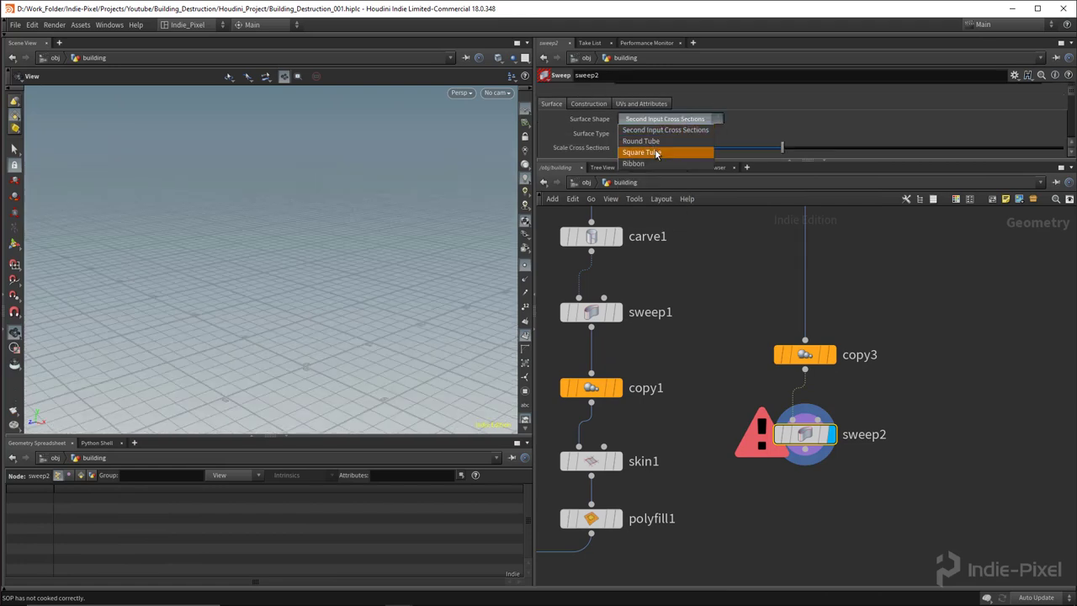
left_click(656, 154)
right_click_drag(356, 273, 639, 211)
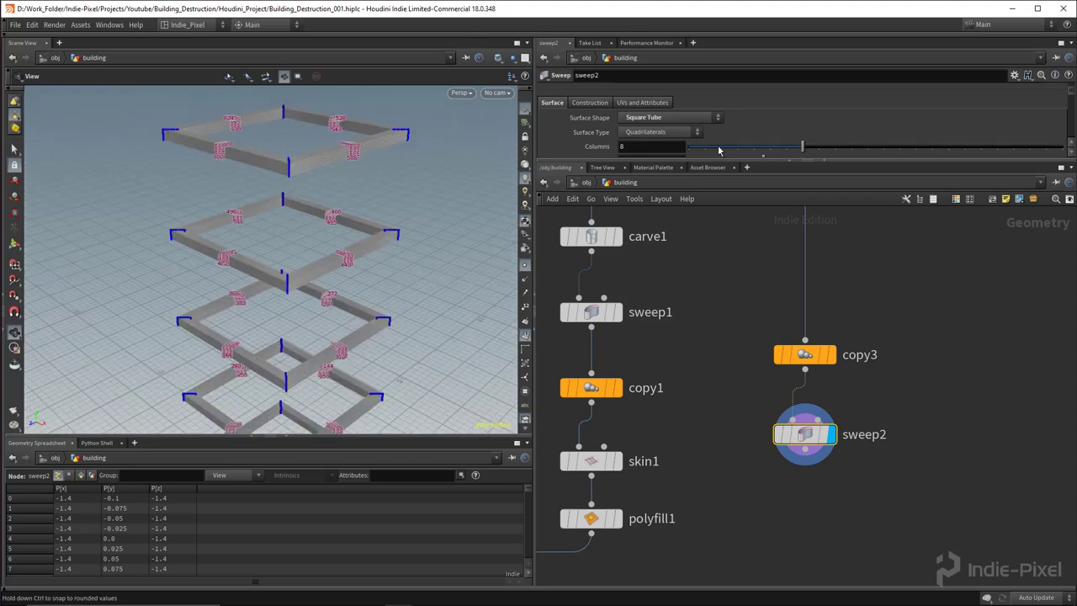
left_click_drag(719, 148, 610, 163)
left_click_drag(384, 180, 335, 223)
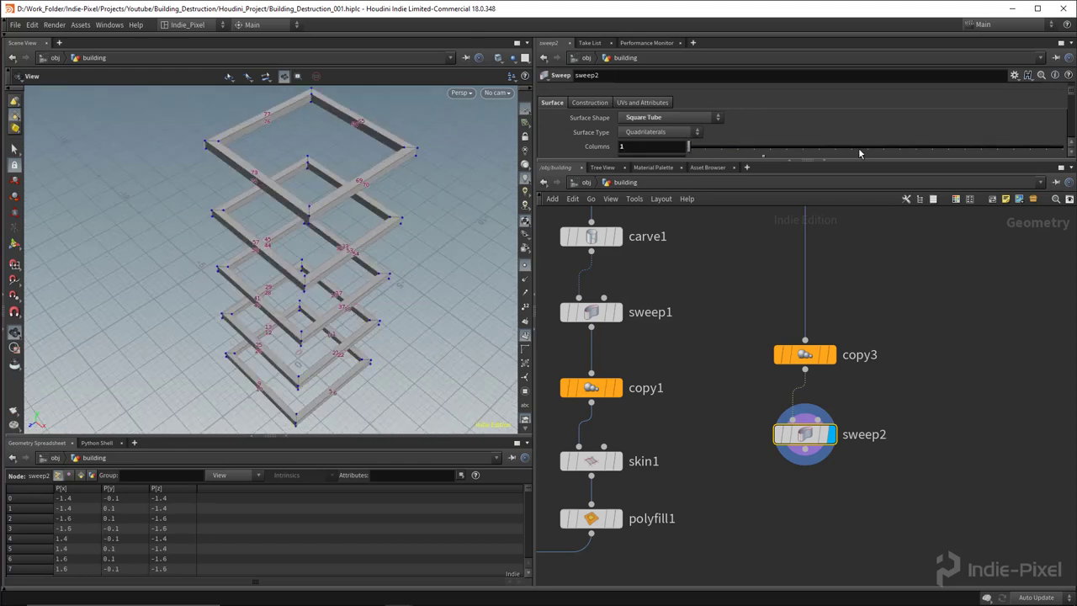
Step: Connect the floor-edge beam sweep to the Merge node and display the combined building
key("h")
left_click_drag(844, 349, 856, 396)
left_click(669, 448)
left_click(687, 448)
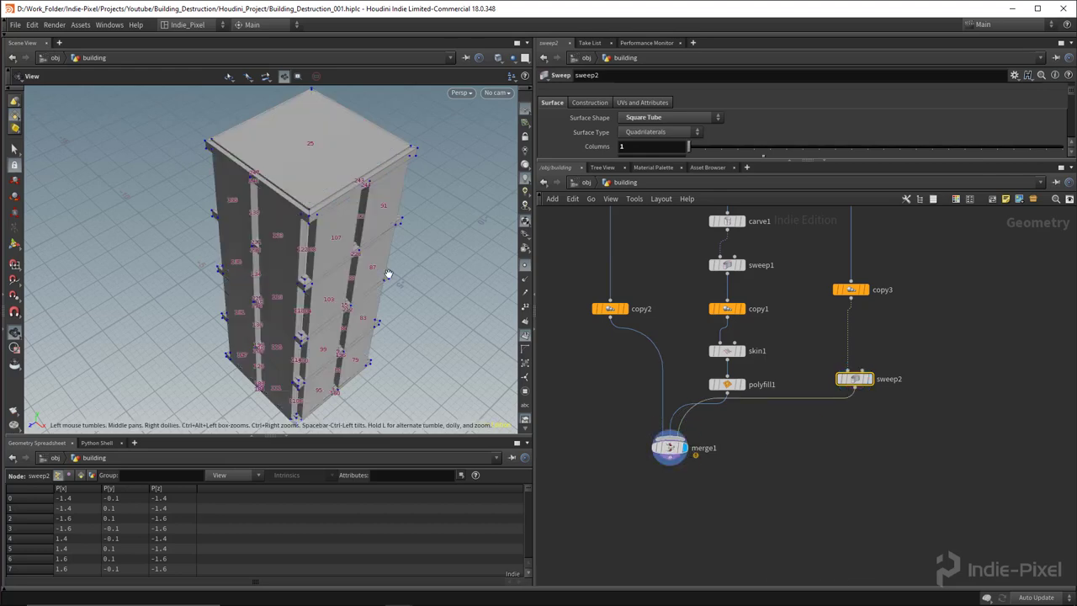
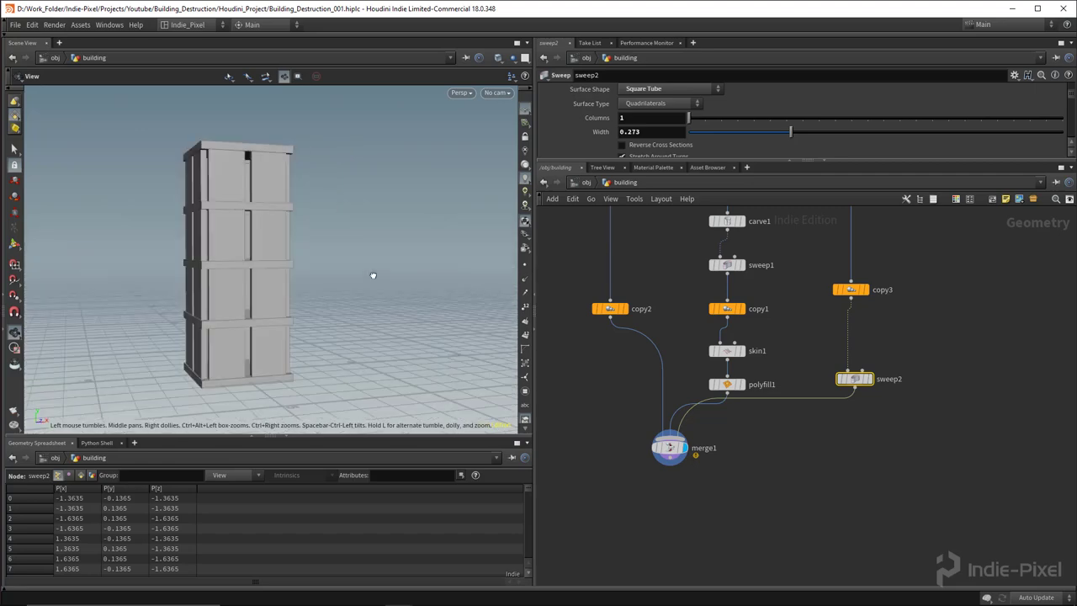
Step: Display the first grid, its Resample node and the Convert Line node in turn to compare the floor outline at each stage
scroll(780, 334, "down", 4)
middle_click_drag(786, 293, 777, 353)
scroll(760, 278, "up", 5)
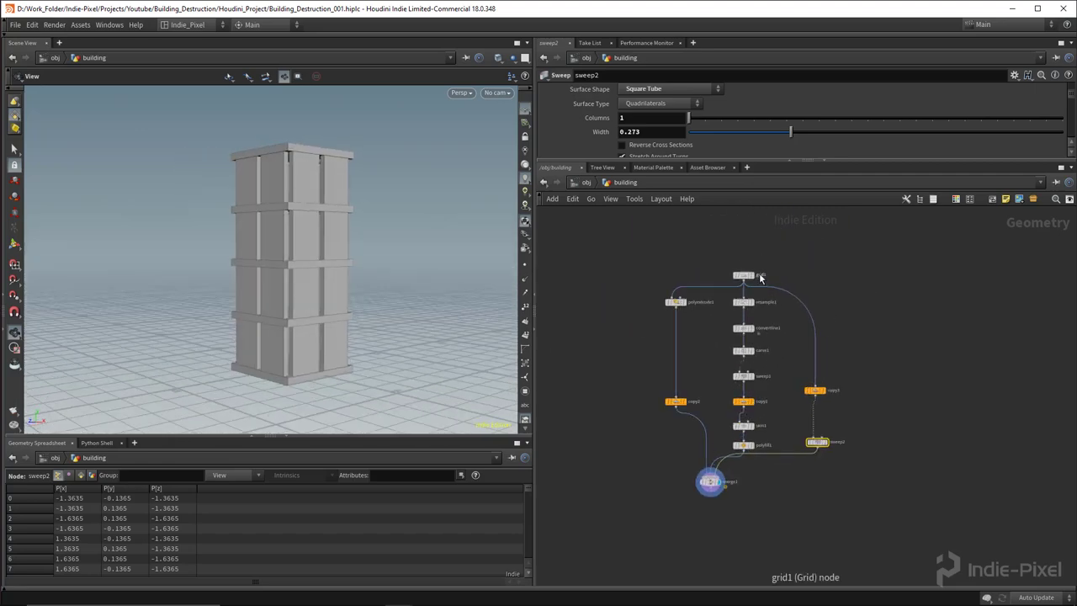
left_click(755, 277)
middle_click_drag(890, 320, 775, 295)
middle_click_drag(674, 308, 704, 298)
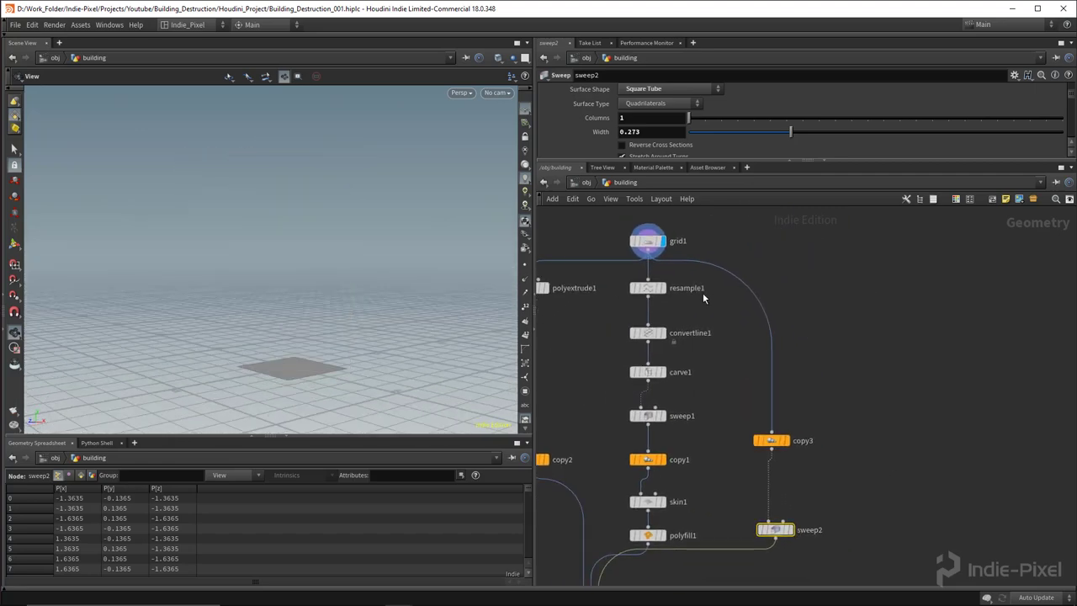
left_click(662, 288)
left_click(661, 332)
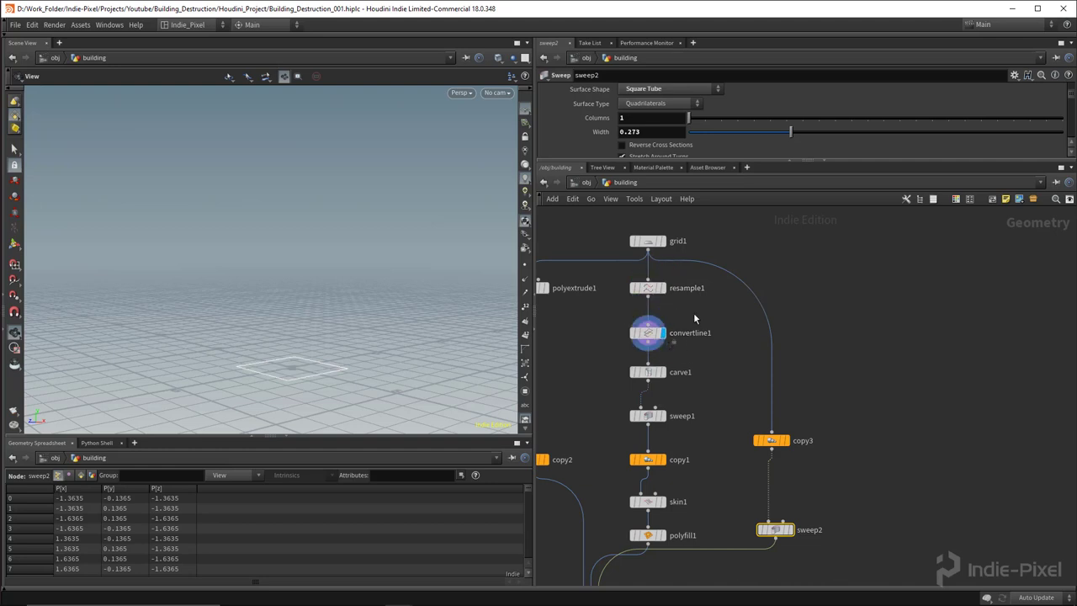
Step: Display the Resample node with point markers turned on and examine the points around the floor outline
scroll(665, 290, "up", 3)
left_click(655, 277)
middle_click_drag(685, 308, 664, 304)
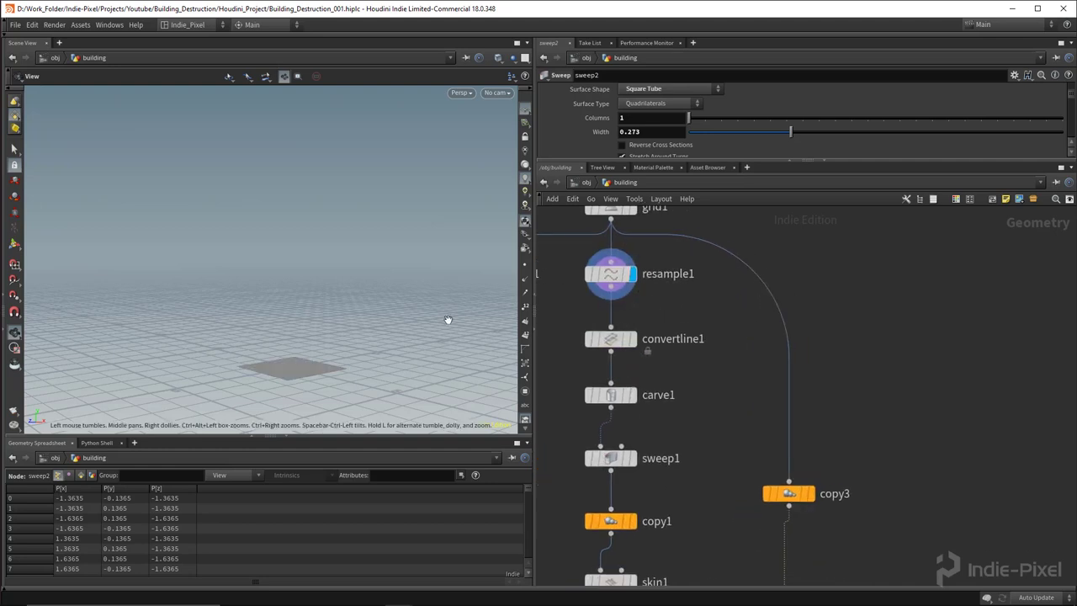
left_click_drag(447, 319, 454, 341)
left_click(526, 268)
left_click_drag(343, 305, 278, 313)
scroll(294, 310, "up", 3)
scroll(662, 305, "down", 2)
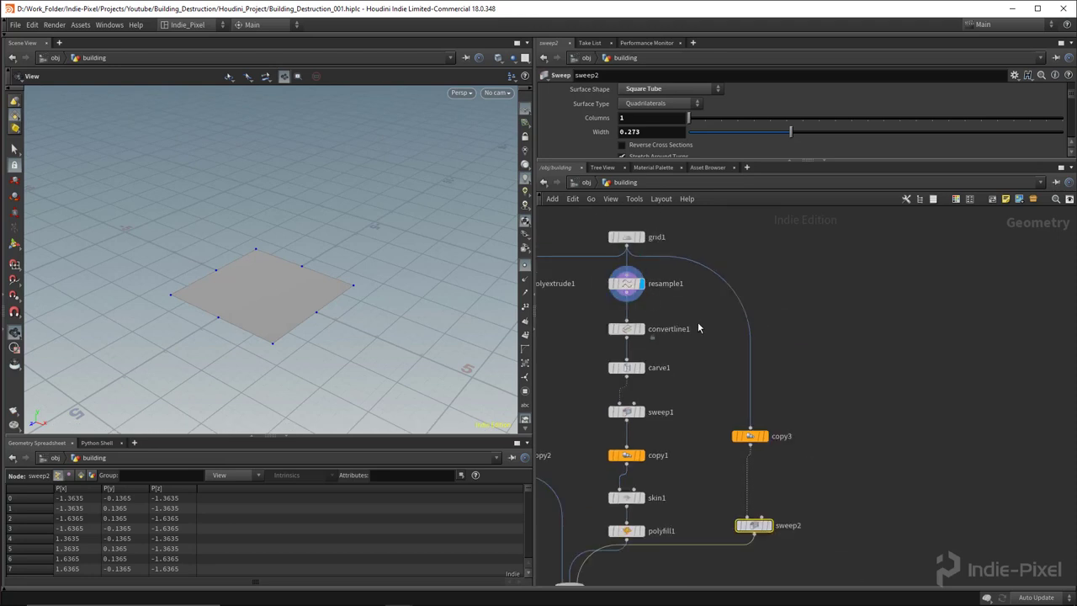
Step: Add a second Grid node beside the wall branch and move the floor slab PolyExtrude and copy nodes aside to make room
middle_click_drag(676, 321, 641, 293)
key("Tab")
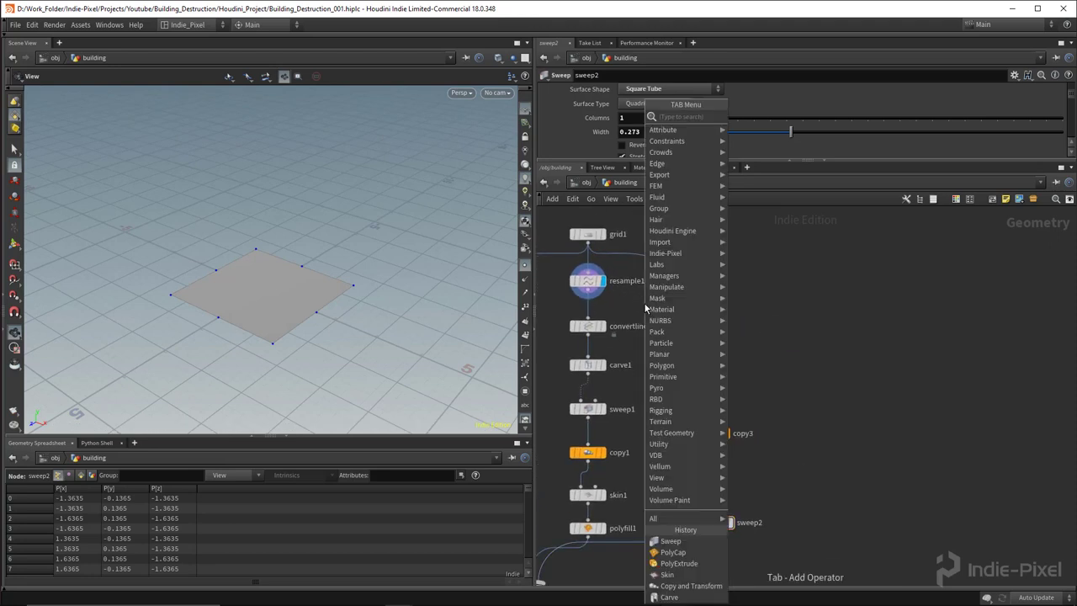
type("grid")
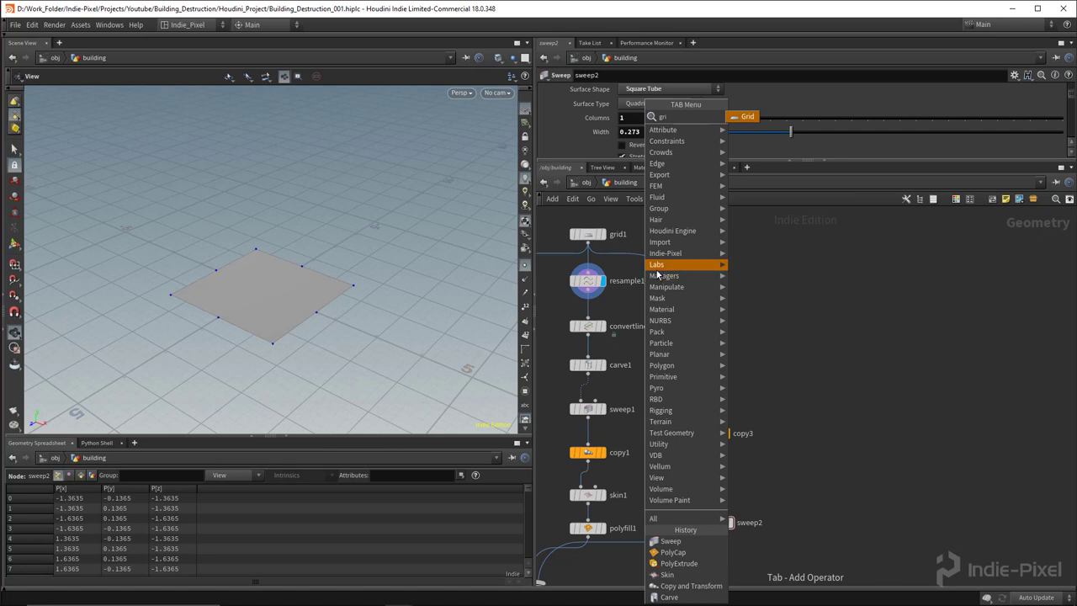
key("Return")
middle_click_drag(696, 354, 909, 358)
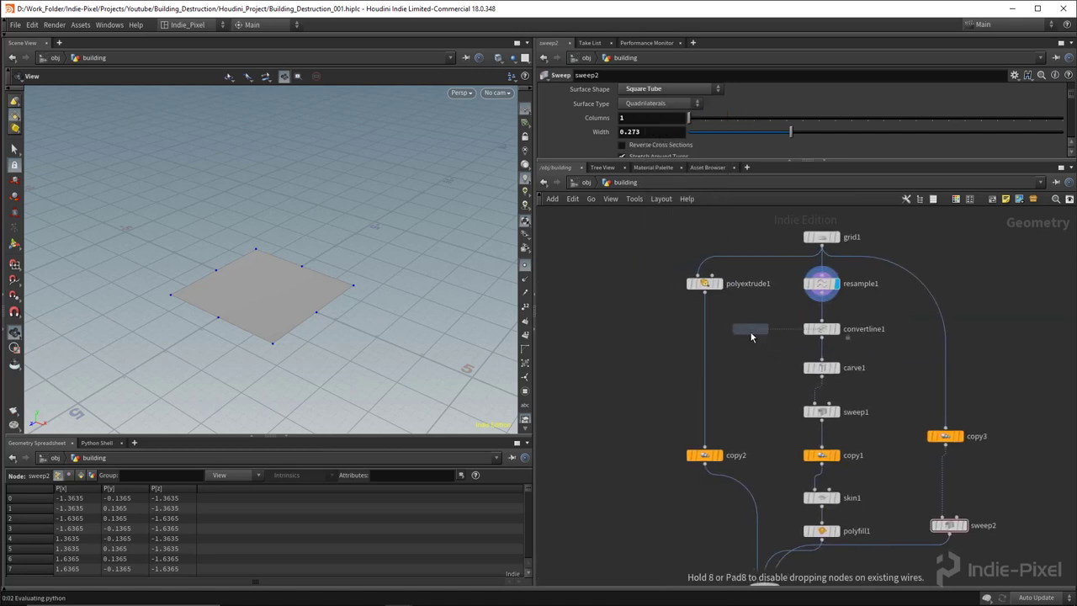
left_click(750, 335)
left_click_drag(572, 262, 582, 451)
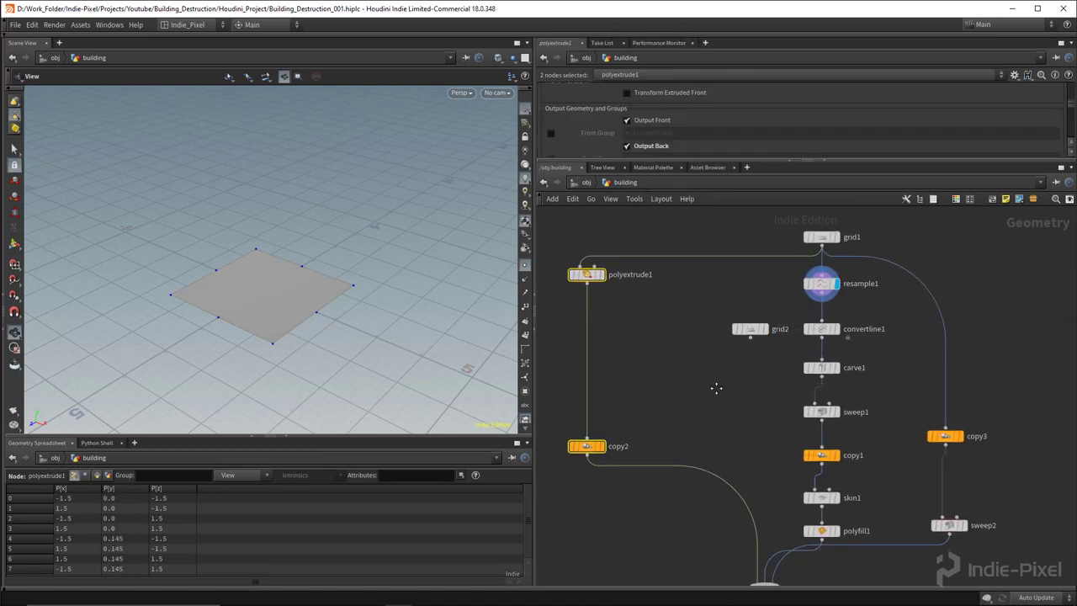
middle_click_drag(716, 387, 721, 405)
Step: Add a Copy to Points node with the second grid as source and the Resample output as target points, and display it
key("Tab")
type("cop")
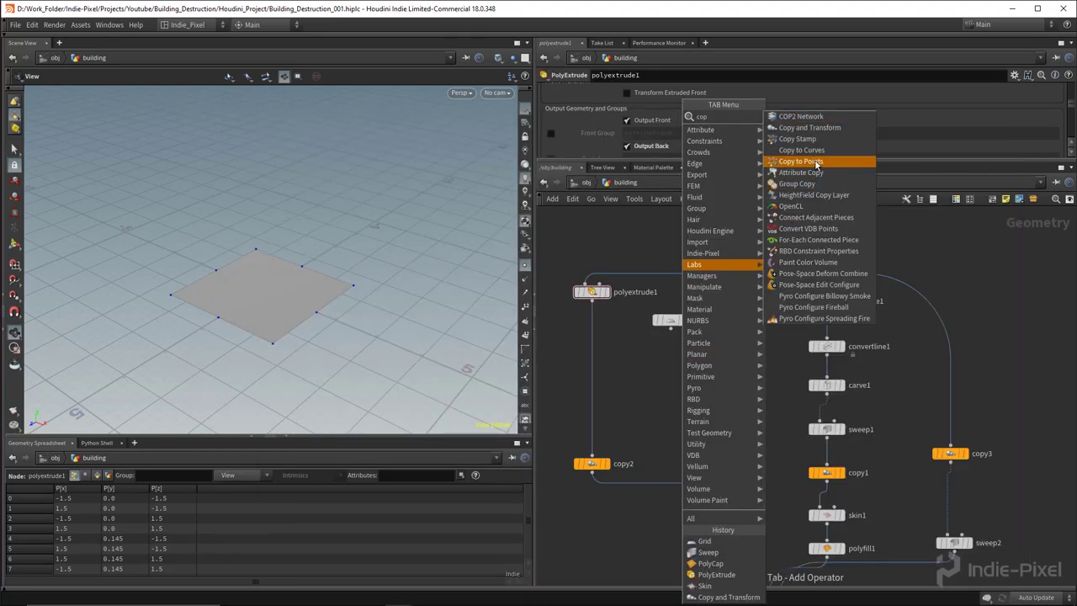
left_click(815, 164)
left_click(729, 366)
scroll(676, 341, "up", 4)
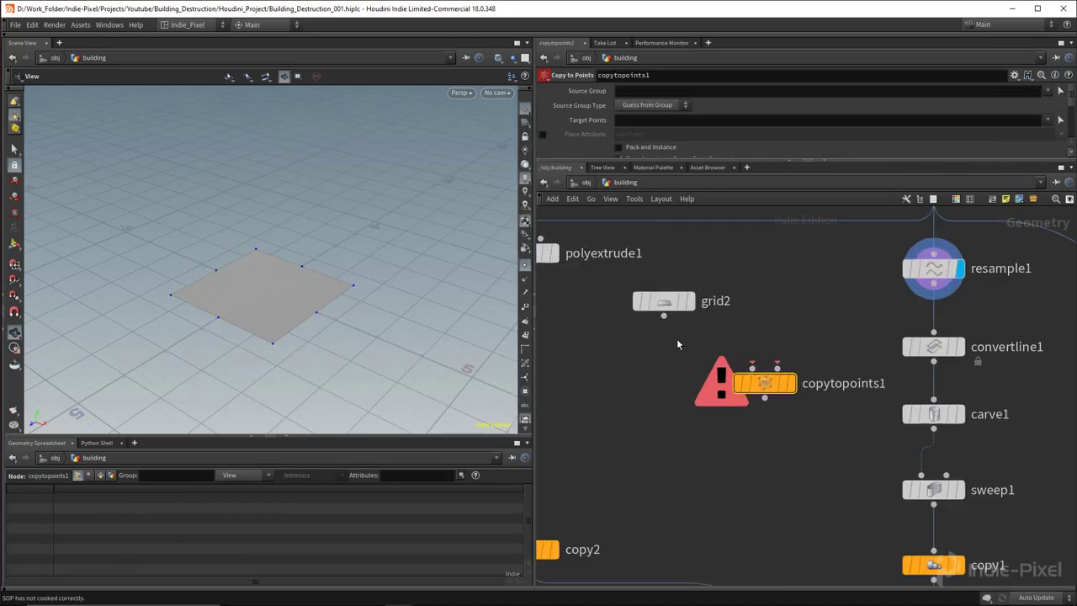
left_click_drag(661, 311, 767, 372)
middle_click_drag(839, 316, 821, 324)
left_click_drag(967, 288, 780, 381)
left_click(798, 401)
scroll(514, 389, "down", 5)
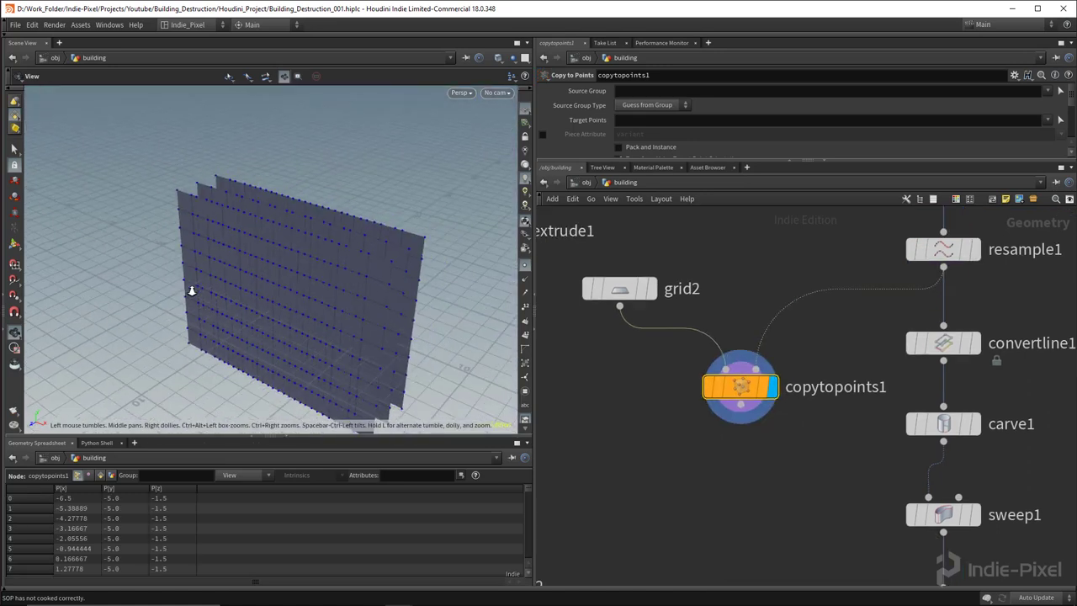
Step: Set the second grid's size to 1 by 1 and its orientation to XY Plane
left_click(619, 289)
key("BackSpace")
key("Tab")
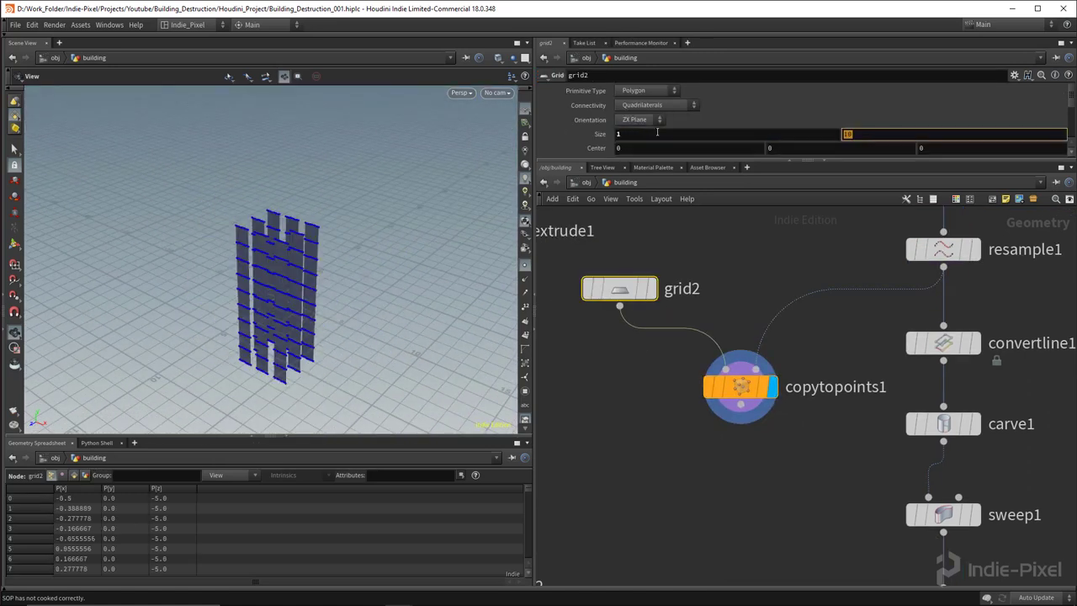
type("1")
key("Return")
scroll(698, 132, "down", 2)
scroll(685, 123, "up", 2)
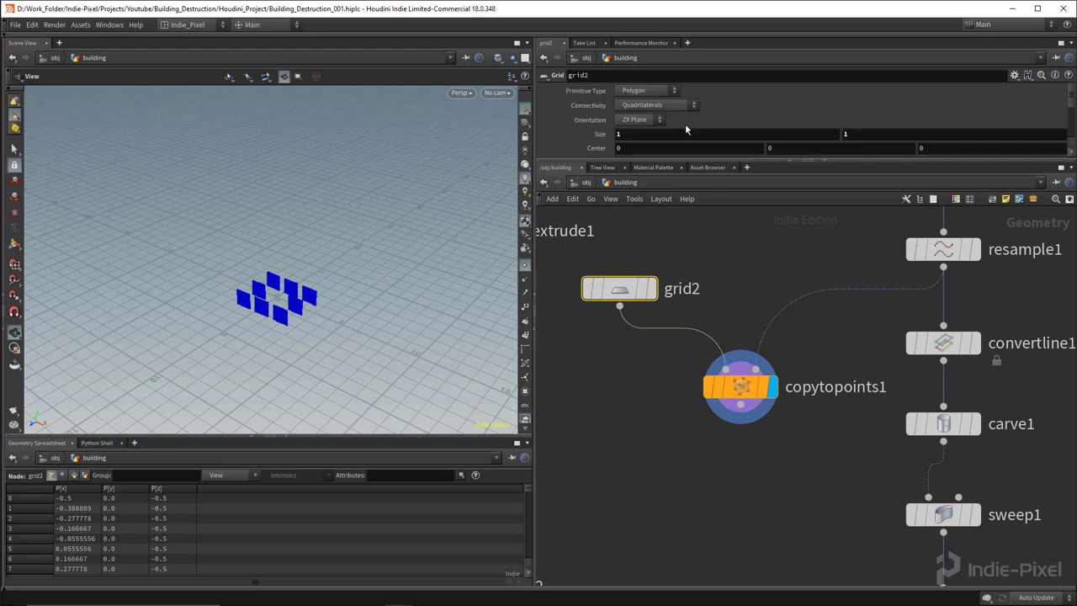
left_click(654, 122)
left_click(632, 131)
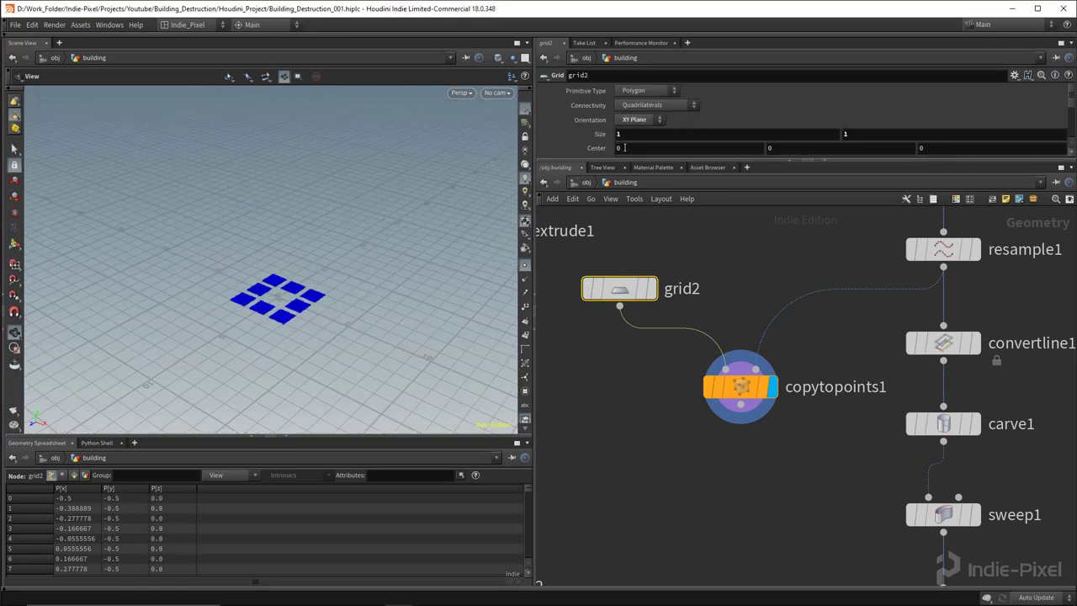
Step: Enlarge the parameter area and set the second grid to 2 rows and 2 columns
left_click_drag(612, 160, 618, 248)
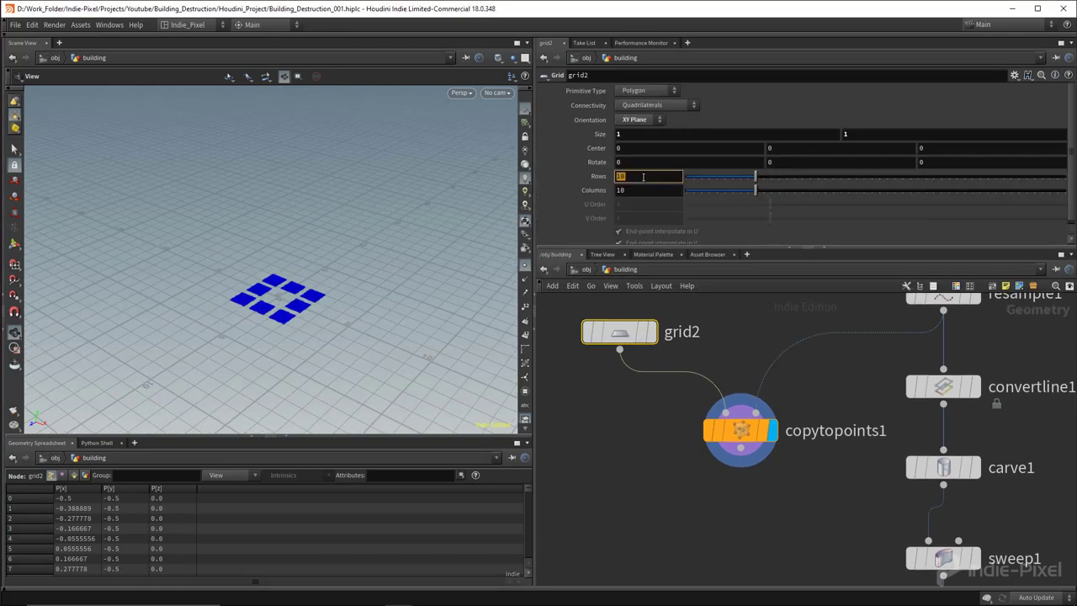
type("2")
key("Tab")
type("2")
key("Return")
scroll(281, 296, "up", 5)
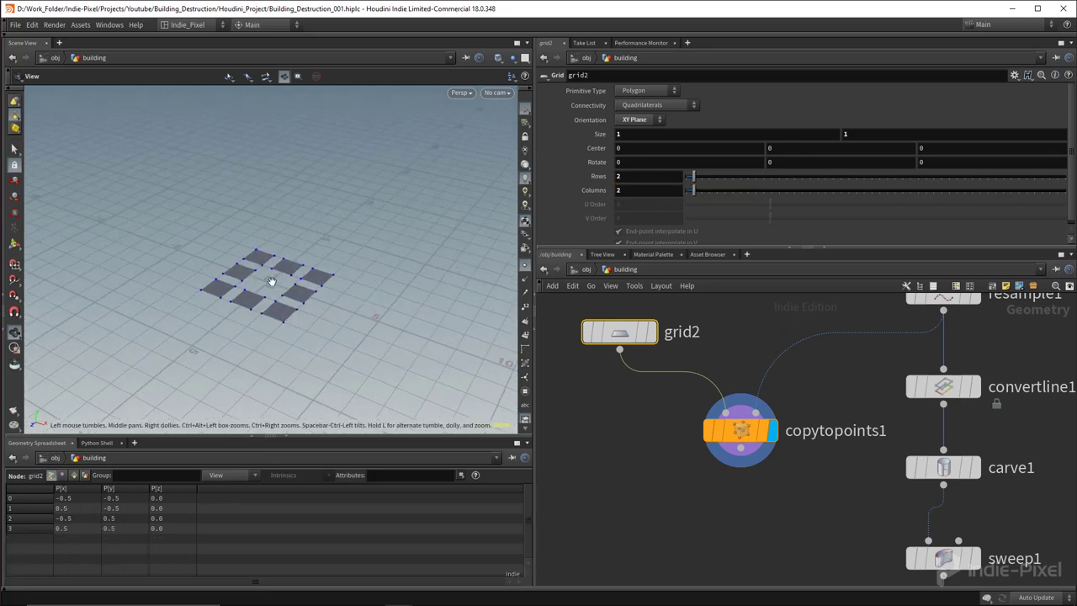
Step: Link the second grid's Y size to its X size with a relative channel reference and reduce the size to about 0.42
left_click(622, 135)
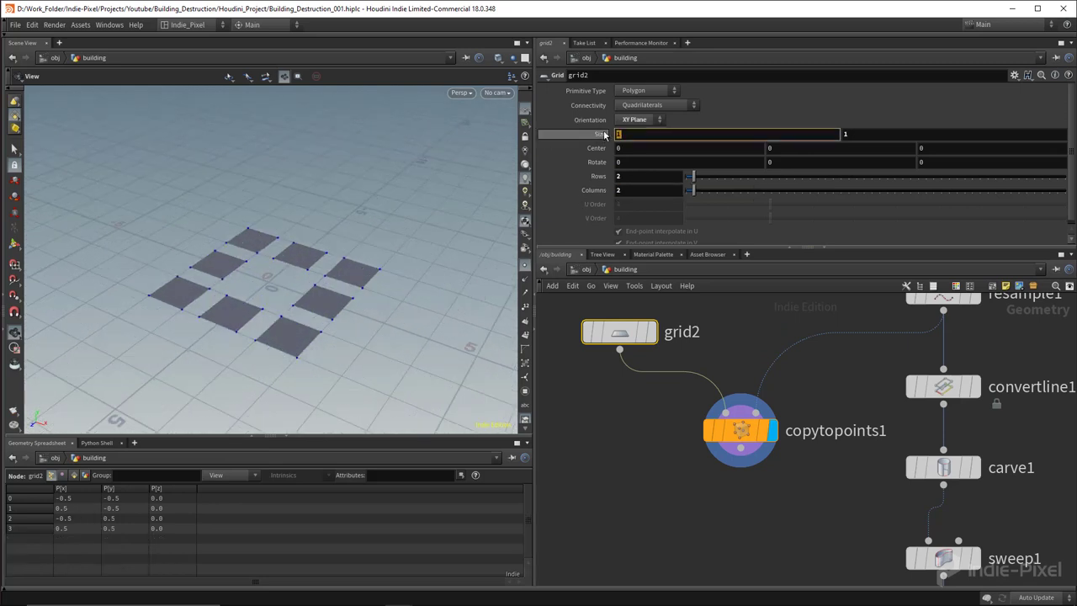
right_click(857, 134)
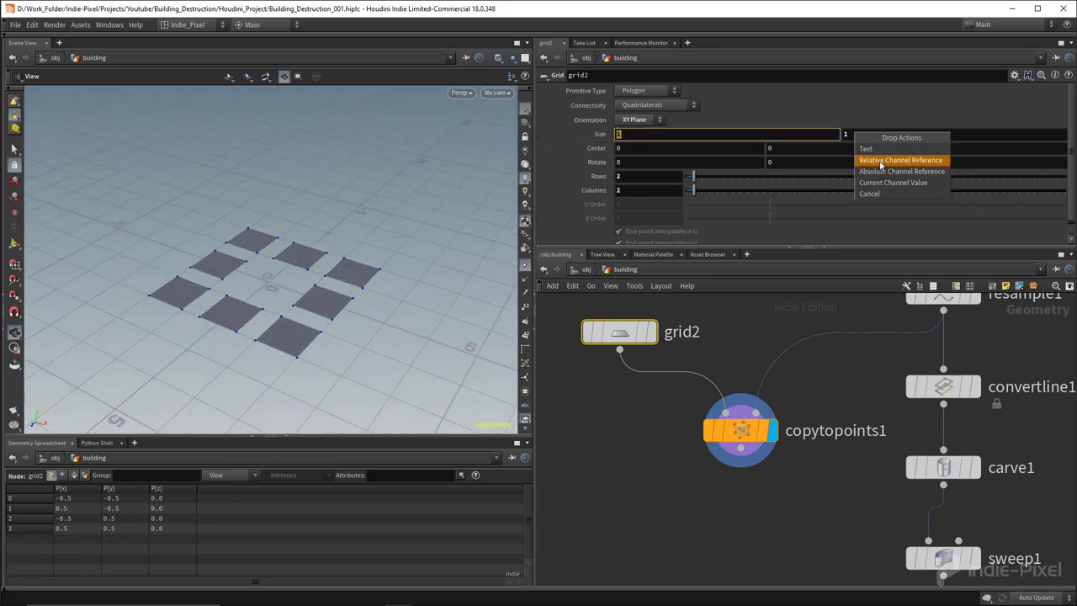
left_click(881, 159)
middle_click_drag(648, 136, 589, 153)
scroll(728, 399, "down", 3)
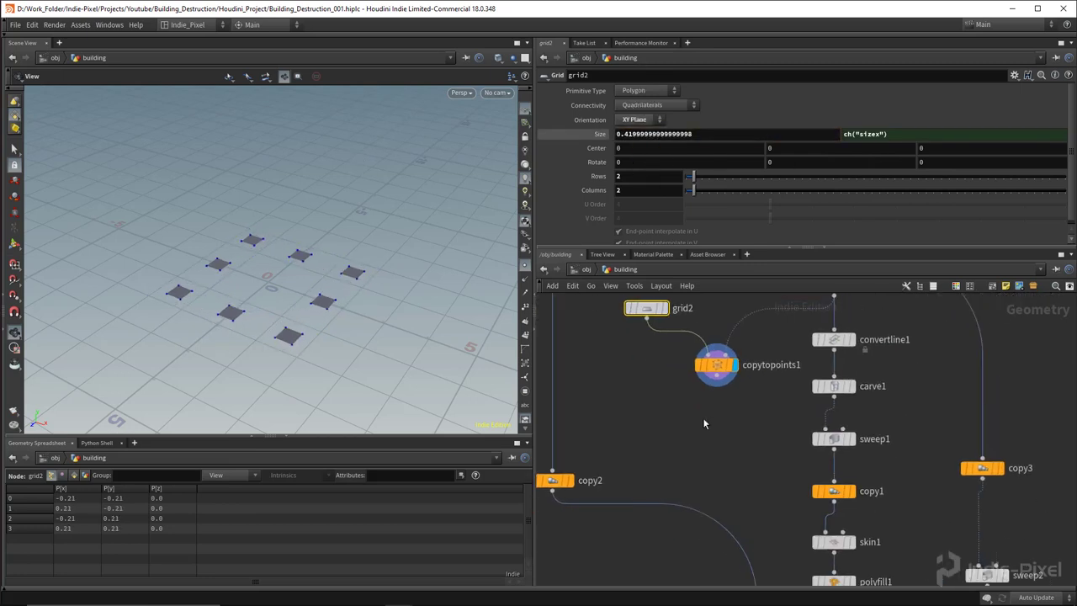
Step: Add a PolyExtrude after the Copy to Points node, display it, and set its distance to 2 to form columns
key("Tab")
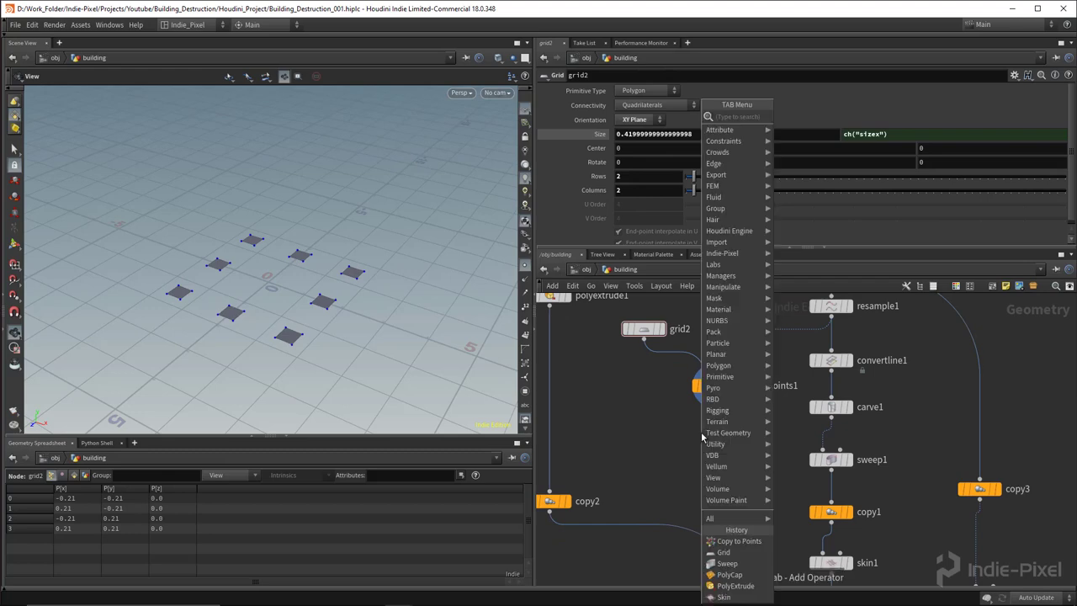
type("poly")
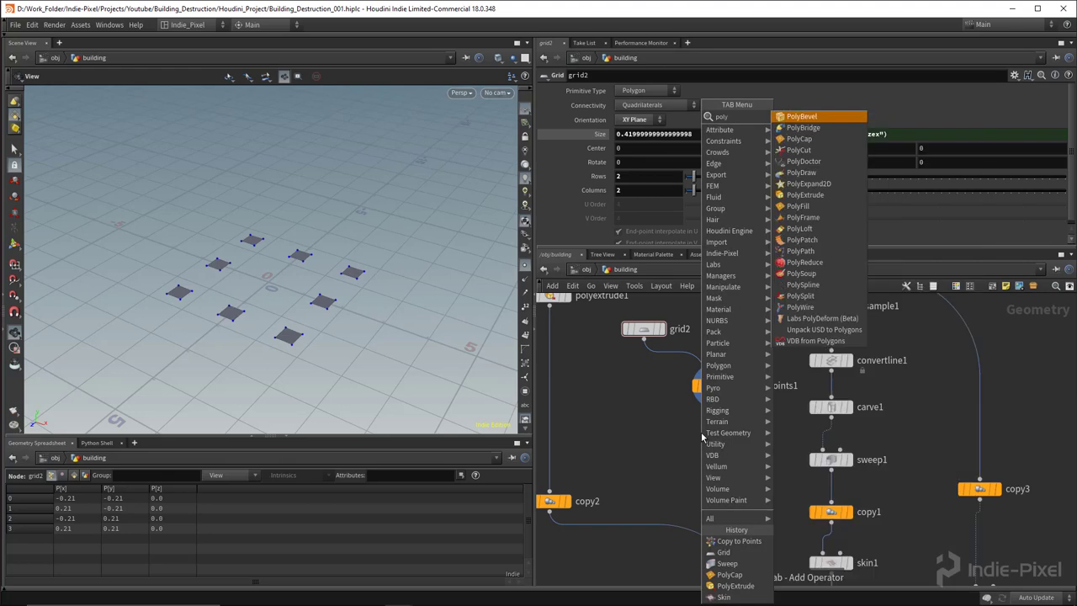
left_click(805, 194)
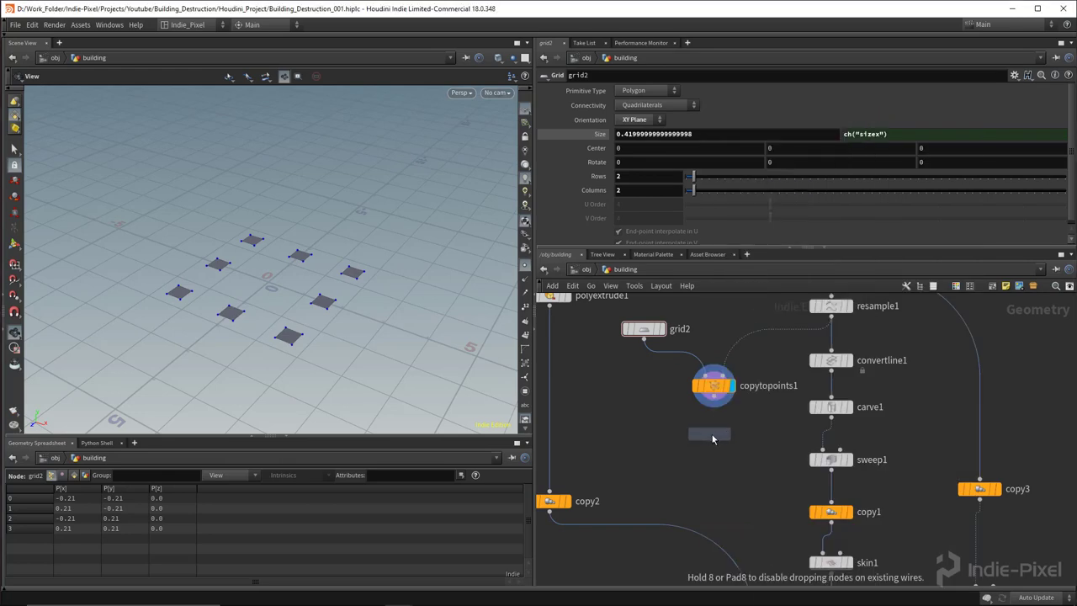
left_click(712, 436)
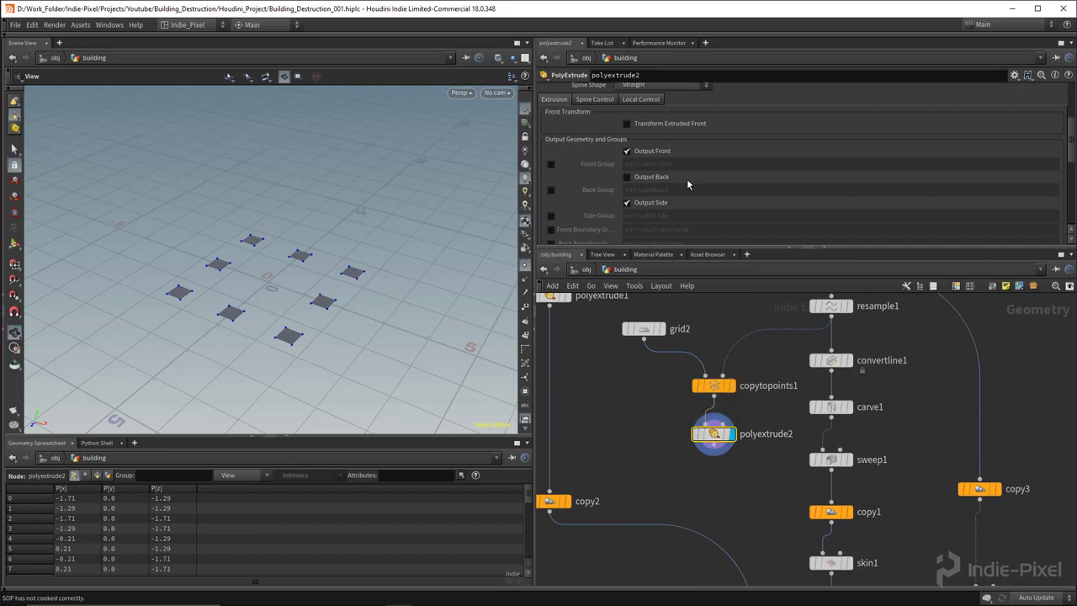
scroll(753, 176, "up", 5)
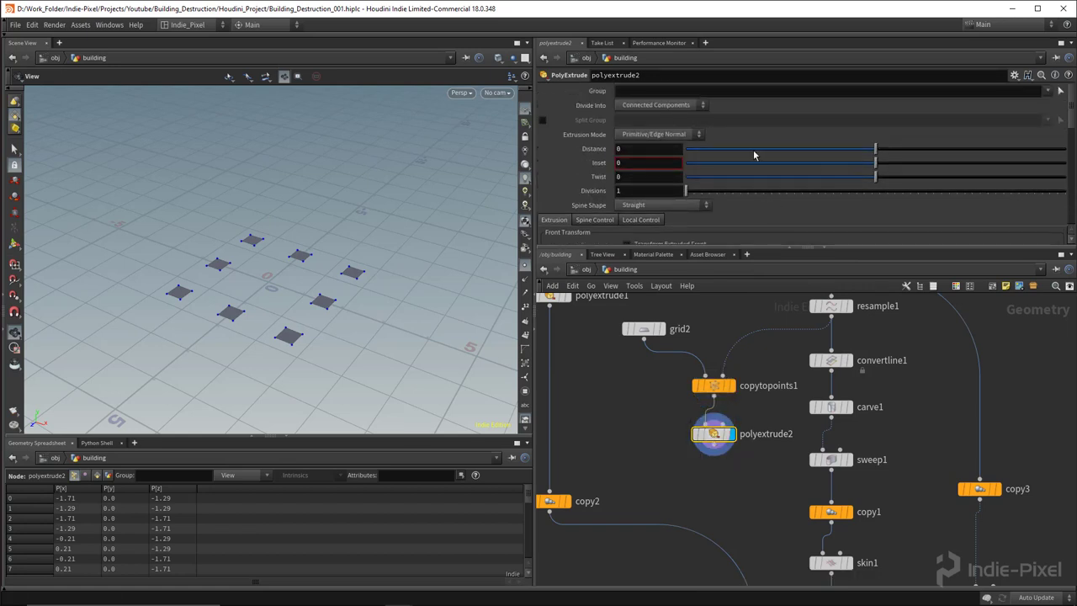
left_click(633, 149)
type("2")
key("Return")
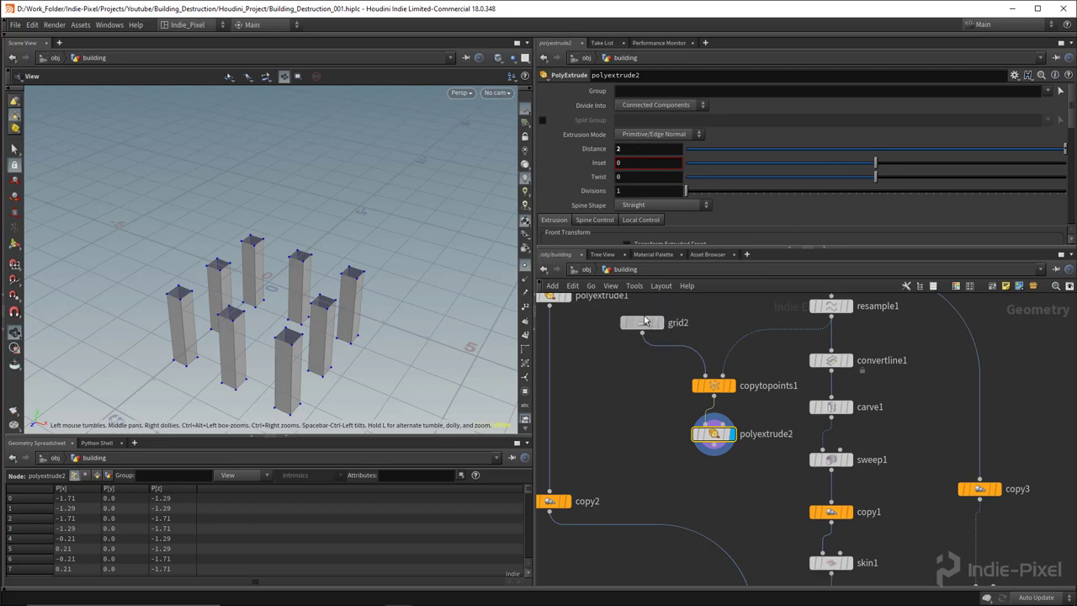
Step: Insert a Reverse node between the second grid and the Copy to Points node to flip the extrusion direction
key("Tab")
type("reve")
key("Return")
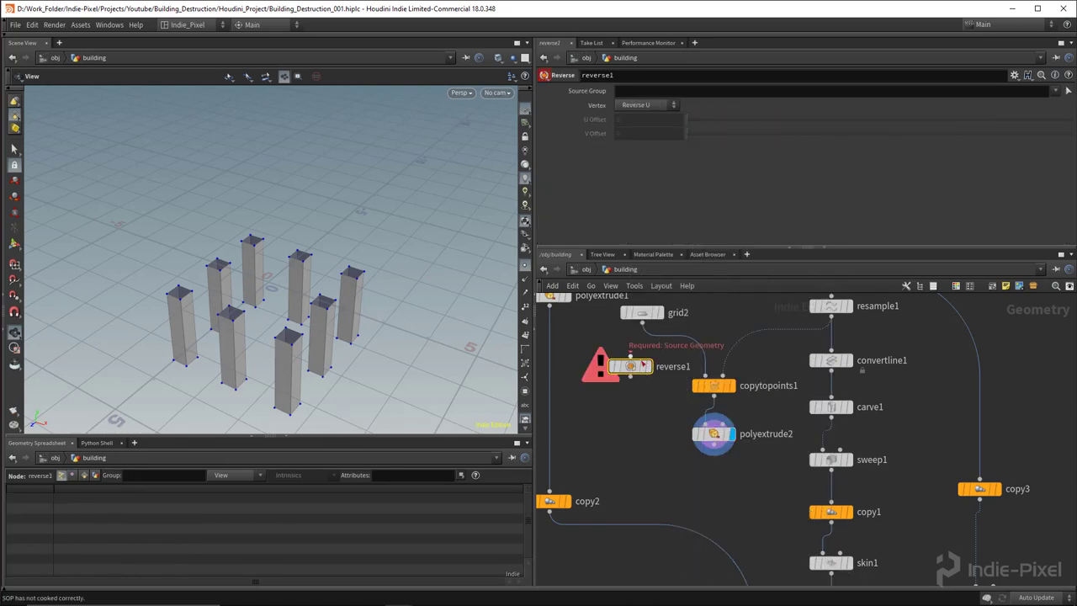
left_click(642, 360)
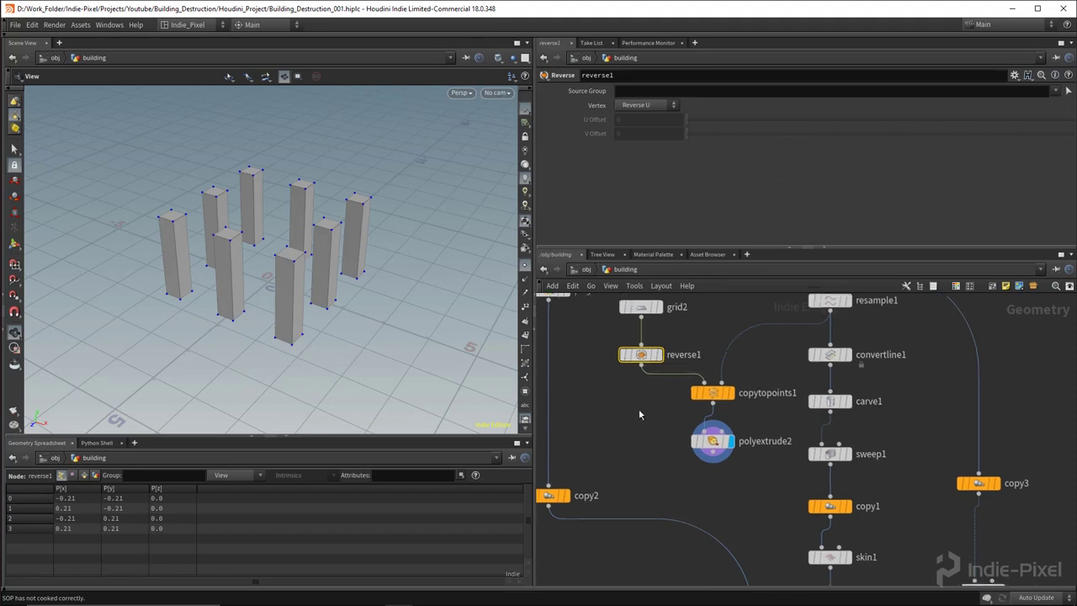
Step: Duplicate the floor slabs' Copy and Transform node, connect the duplicate after the column PolyExtrude, and display it
left_click(713, 446)
scroll(709, 161, "down", 5)
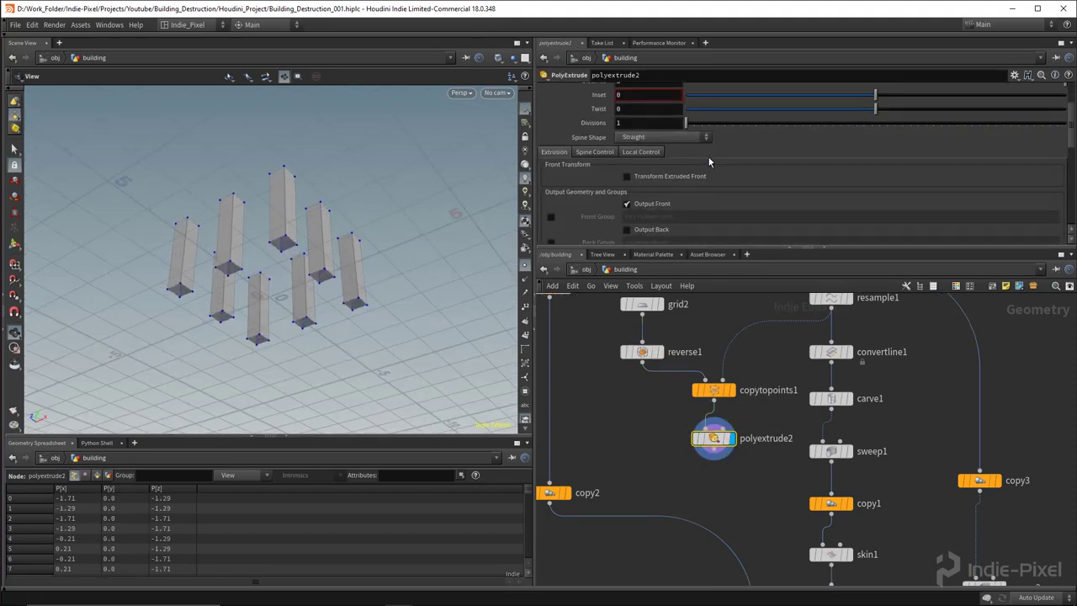
scroll(659, 447, "down", 2)
middle_click_drag(658, 437, 655, 368)
scroll(589, 408, "up", 2)
left_click_drag(580, 408, 740, 412, "alt")
key("y")
left_click(751, 407)
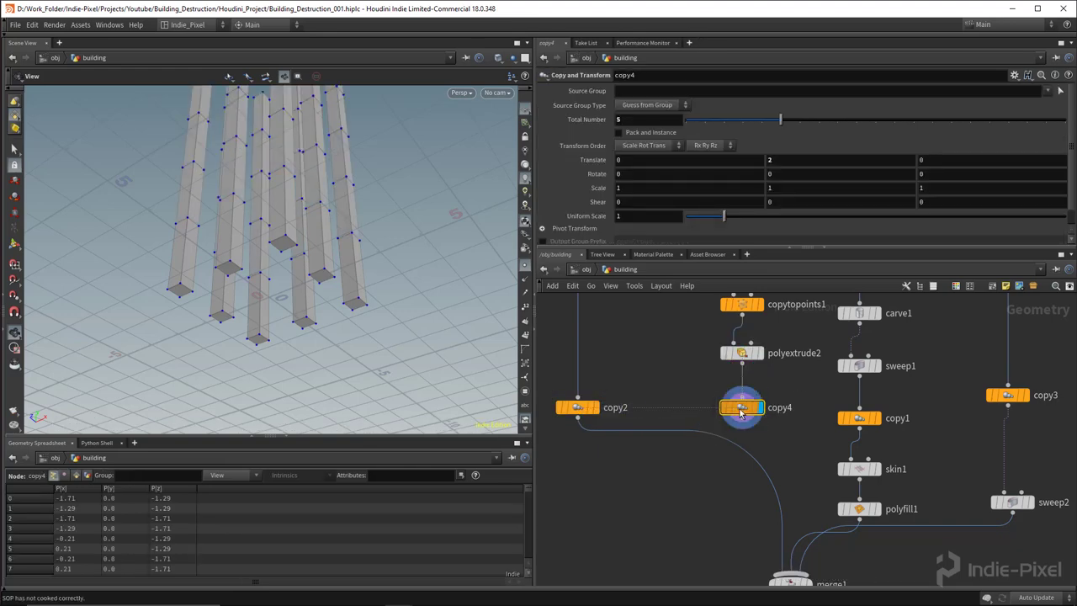
Step: Connect the stacked columns' Copy and Transform node to the Merge node and display the combined building
scroll(356, 196, "down", 3)
left_click_drag(356, 197, 326, 281)
middle_click_drag(734, 429, 691, 348)
left_click(761, 506)
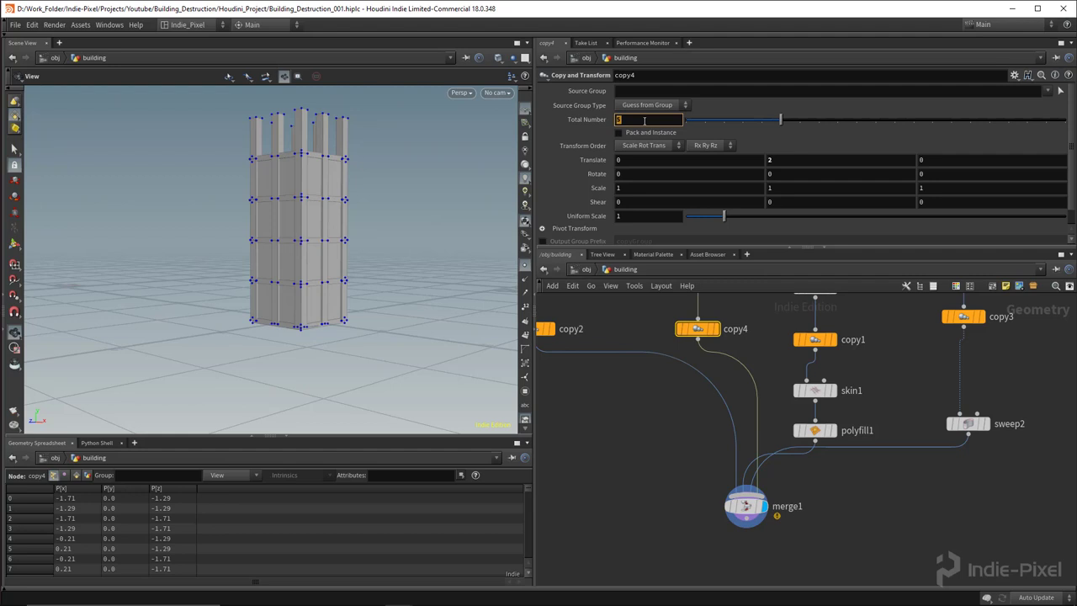
Step: Set the column copies' total number to 4 to match the wall height
type("4")
key("Return")
left_click_drag(396, 143, 362, 189)
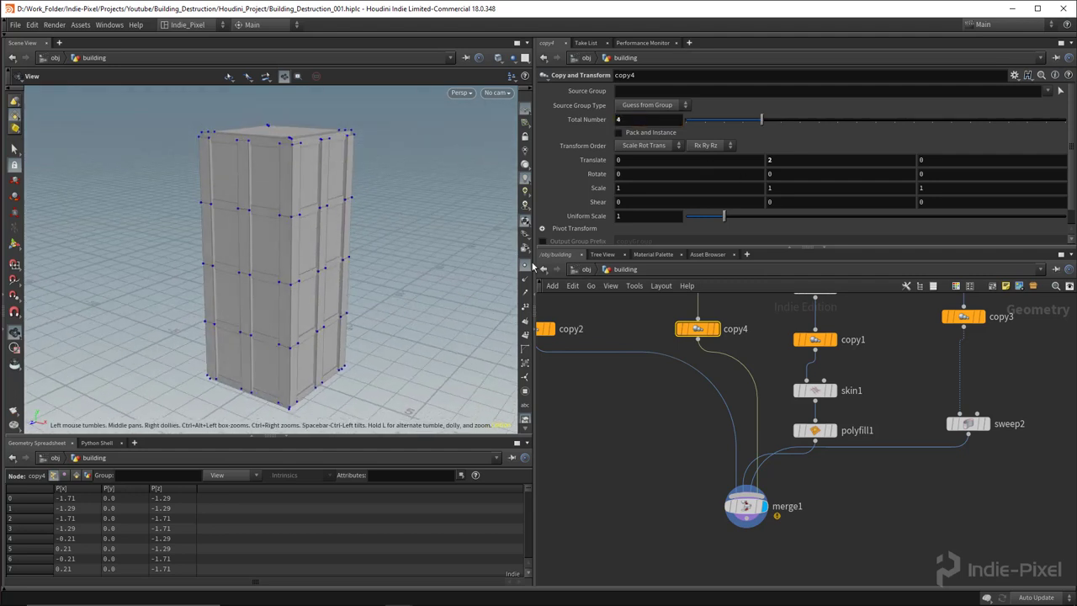
Step: Turn off the point markers, inspect the combined building, and enlarge the network area again
left_click(523, 265)
right_click_drag(244, 244, 144, 240)
left_click_drag(144, 241, 188, 238)
scroll(635, 455, "down", 2)
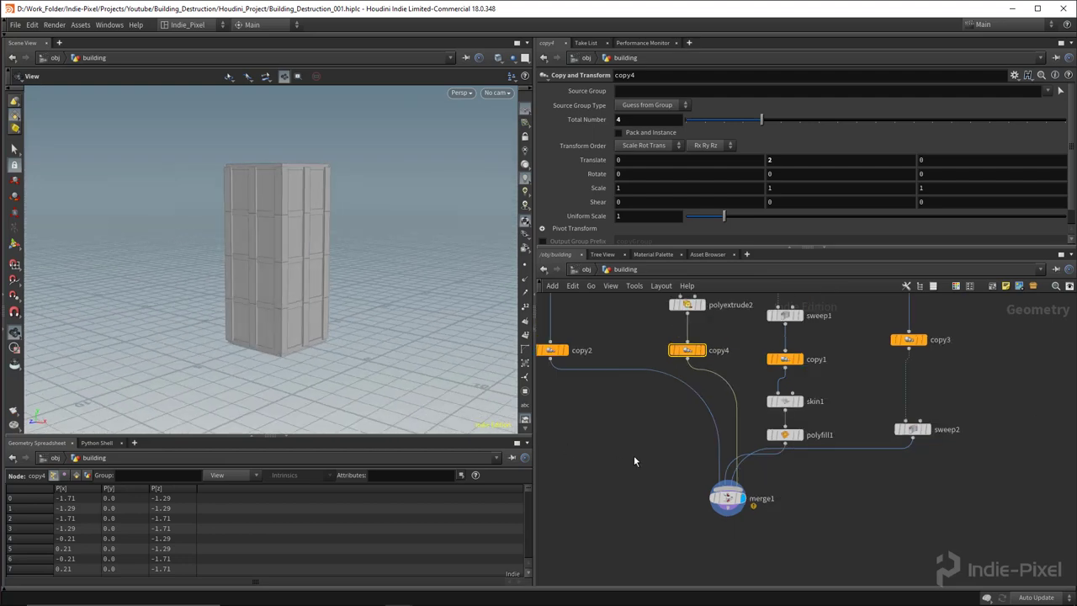
left_click_drag(874, 249, 874, 179)
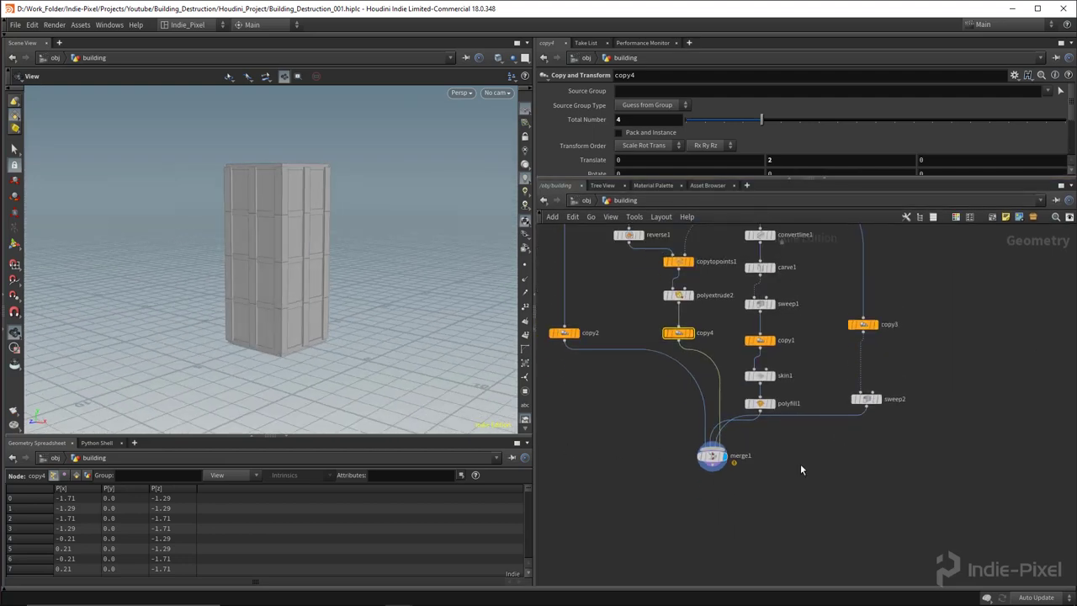
Step: Add an RBD Material Fracture node below the Merge node and connect the merged building to its first input
scroll(747, 447, "up", 4)
key("Tab")
type("mater")
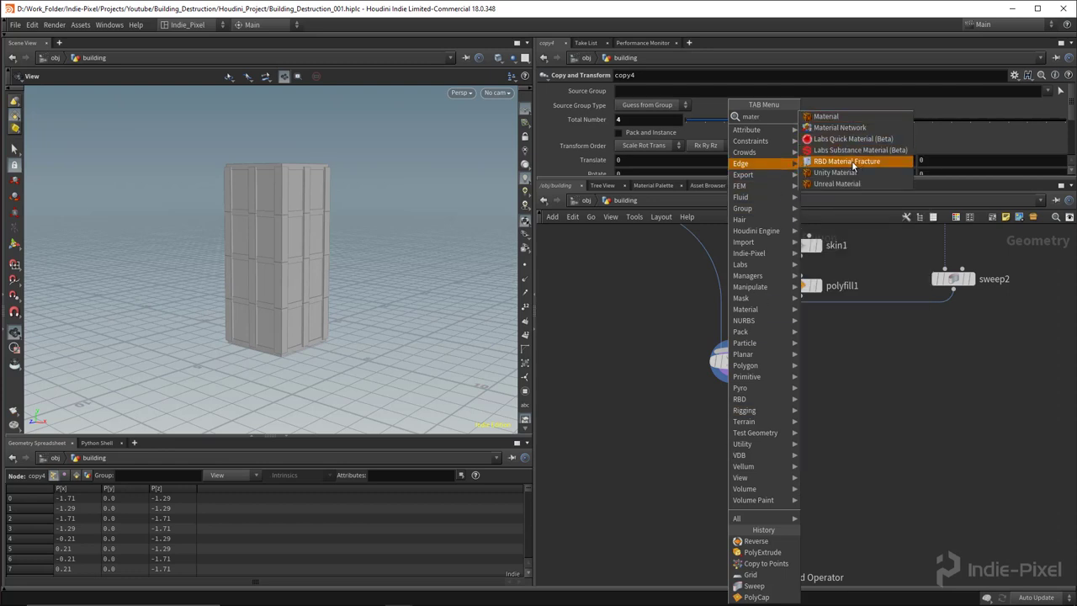
left_click(848, 161)
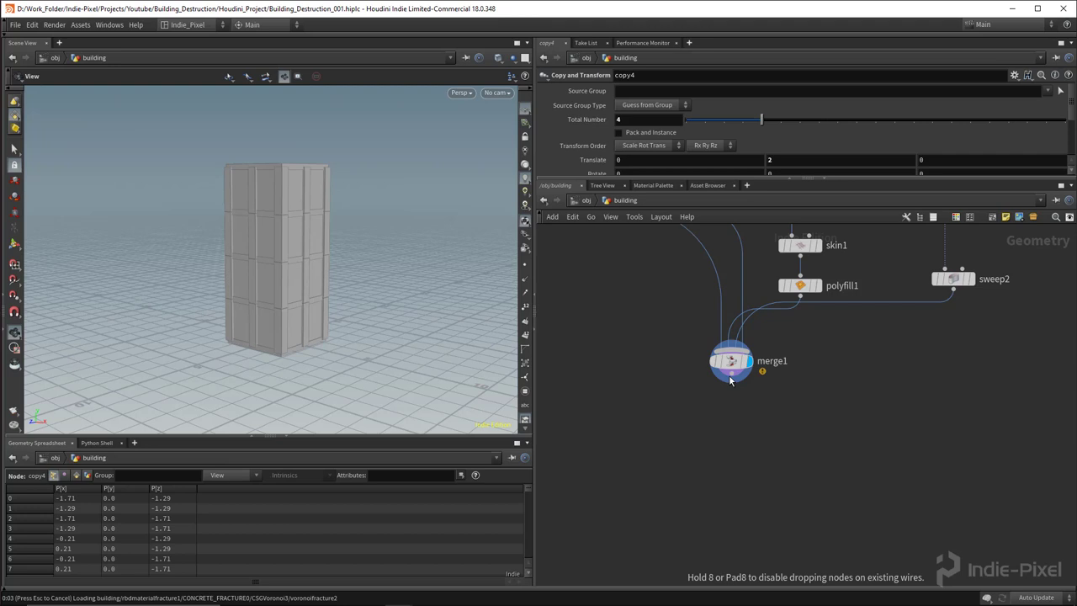
left_click(730, 429)
scroll(728, 394, "up", 3)
left_click_drag(741, 364, 702, 456)
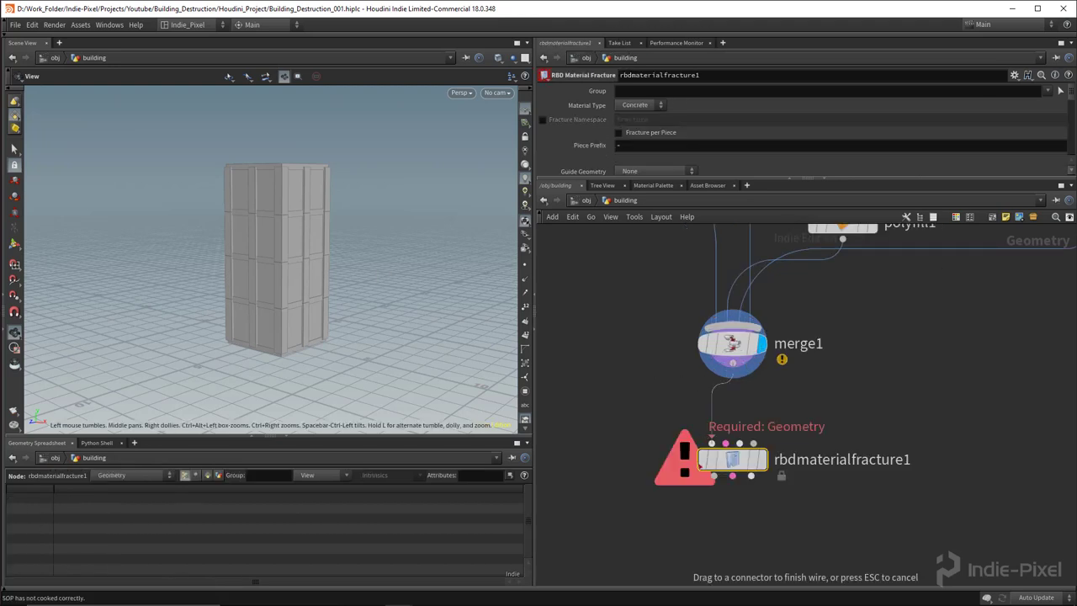
left_click(723, 457)
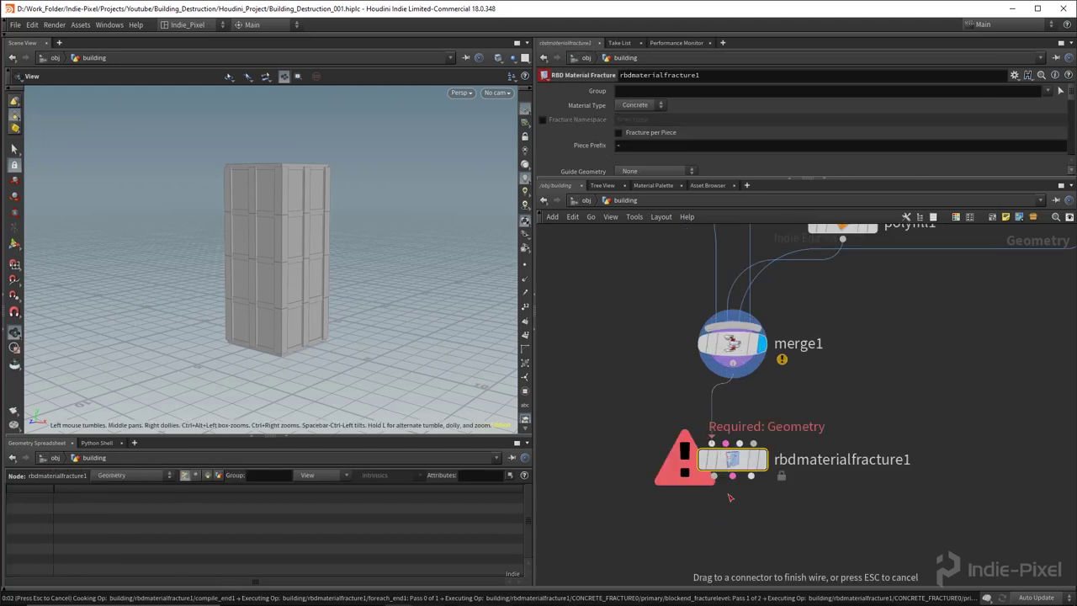
Step: Keep the Concrete material type, enlarge the parameter area, and display the RBD Material Fracture node to inspect its fracturing
left_click(631, 107)
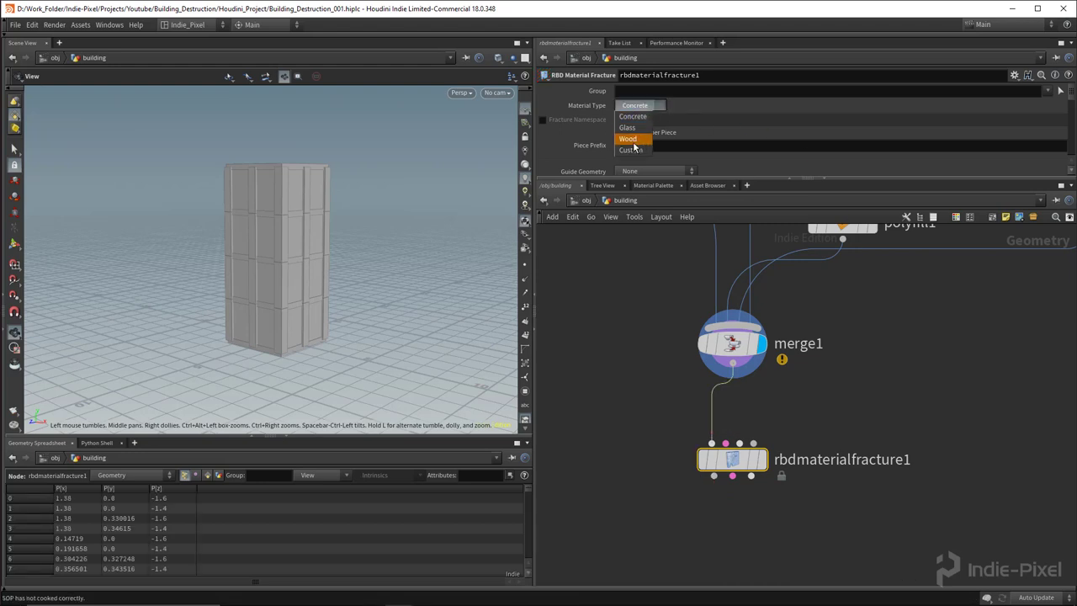
left_click(769, 128)
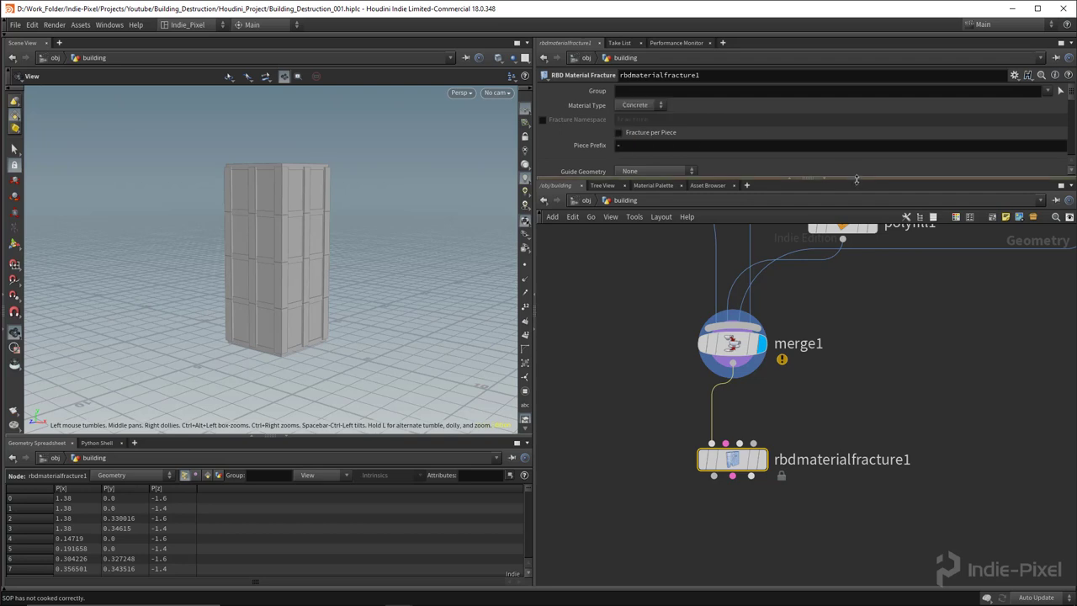
left_click_drag(857, 179, 856, 315)
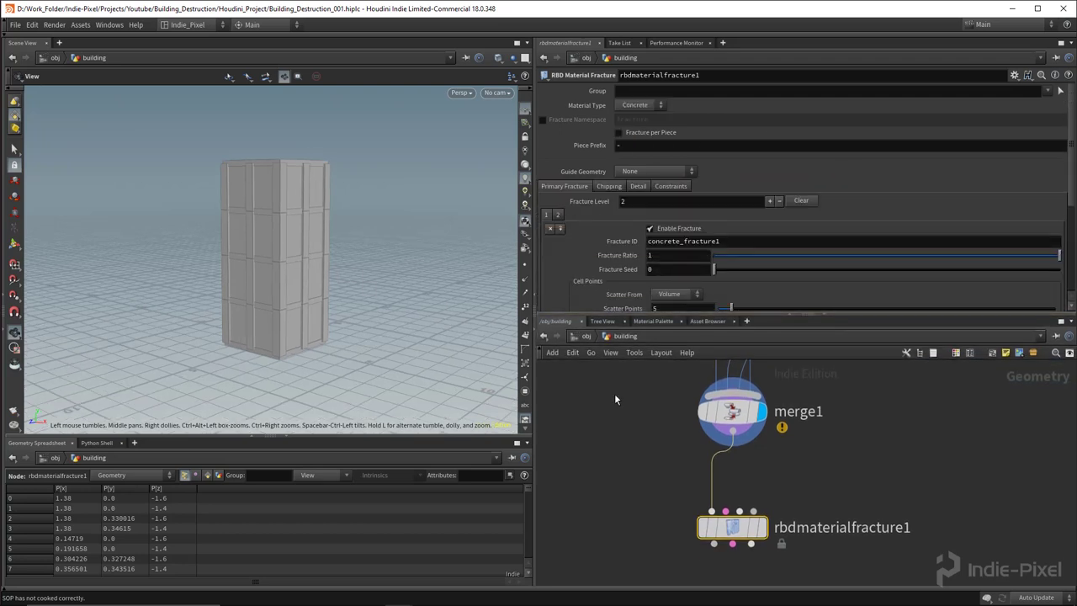
left_click(761, 528)
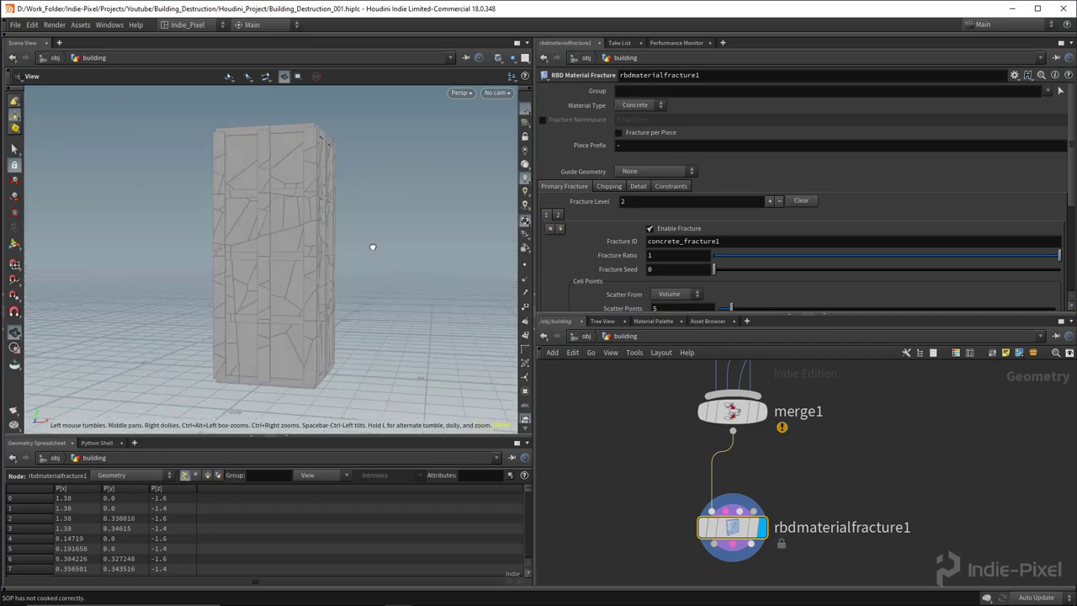
left_click_drag(373, 247, 317, 229)
scroll(787, 229, "down", 2)
scroll(792, 241, "down", 3)
scroll(798, 242, "up", 3)
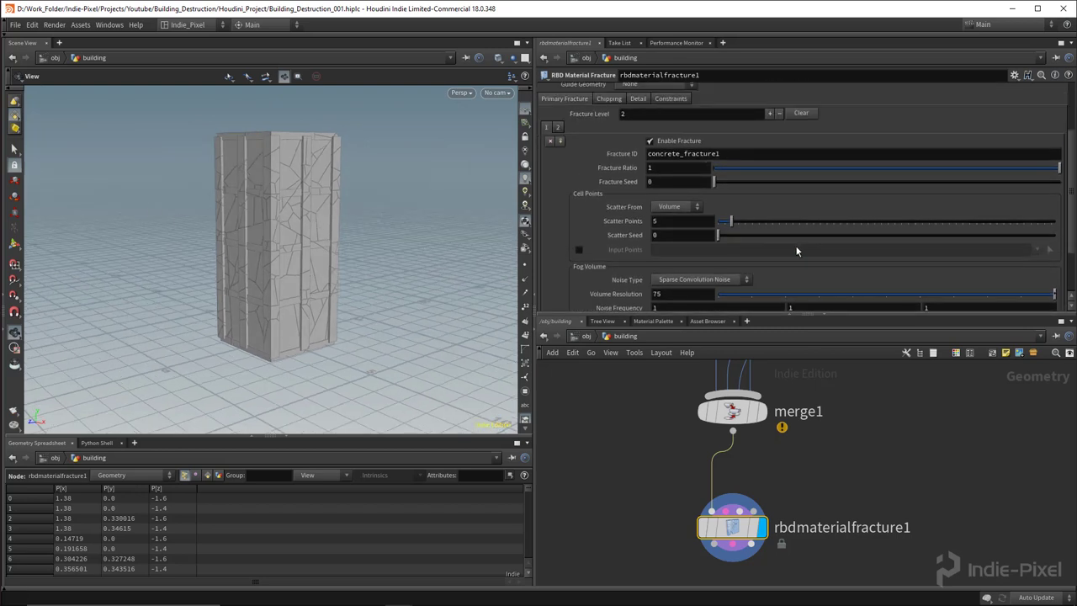
Step: Enable chipping on the RBD Material Fracture node with a Chipping Ratio of 0.8 and a Corner Depth of 0.1
scroll(797, 250, "up", 1)
left_click(607, 143)
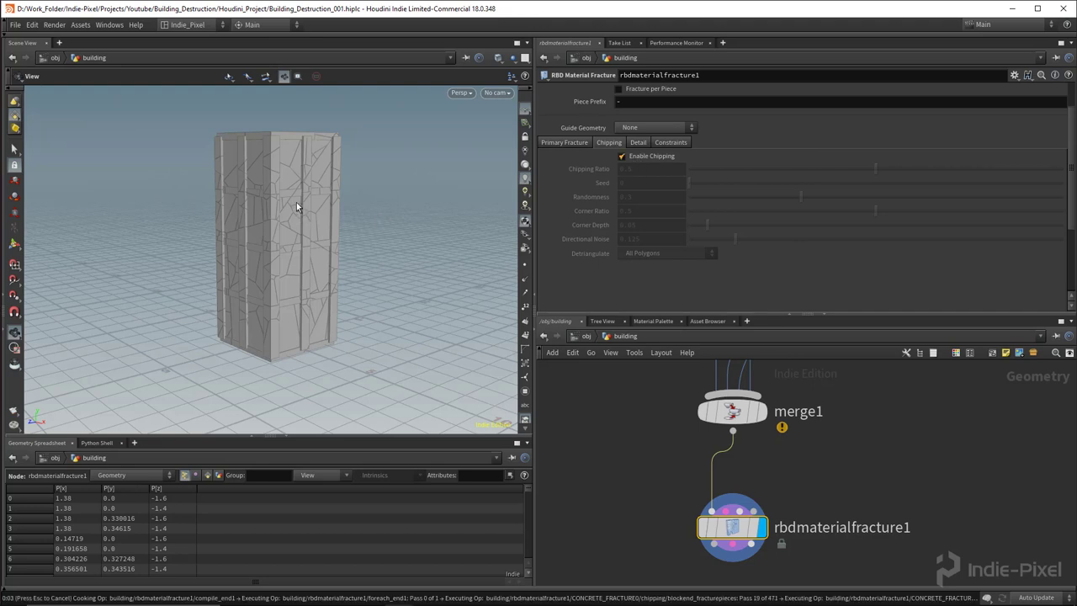
right_click_drag(301, 205, 454, 190, "alt")
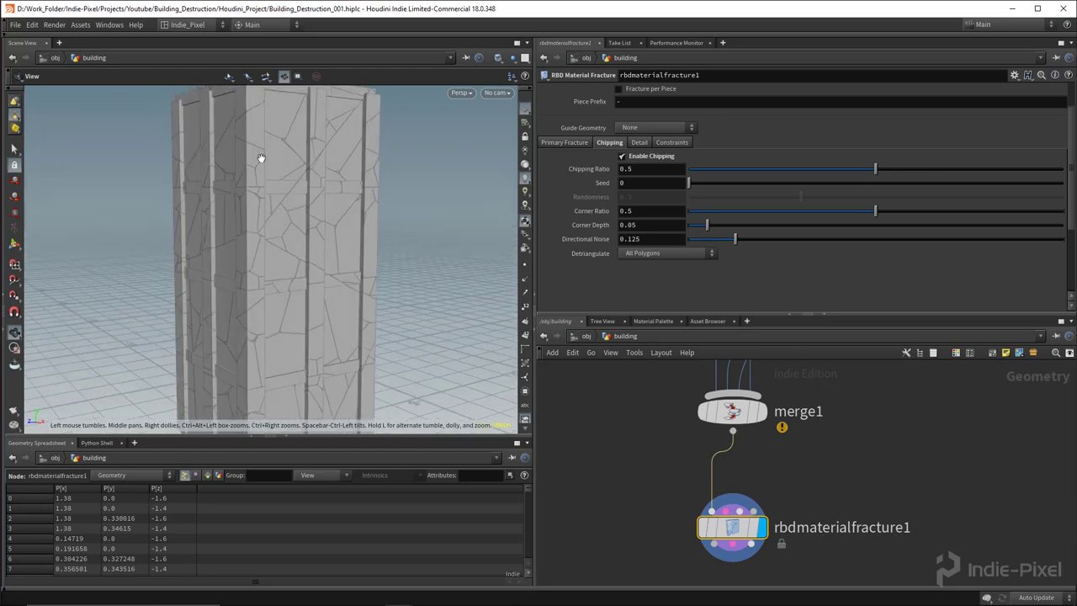
right_click_drag(260, 159, 444, 145, "alt")
left_click_drag(351, 158, 262, 184)
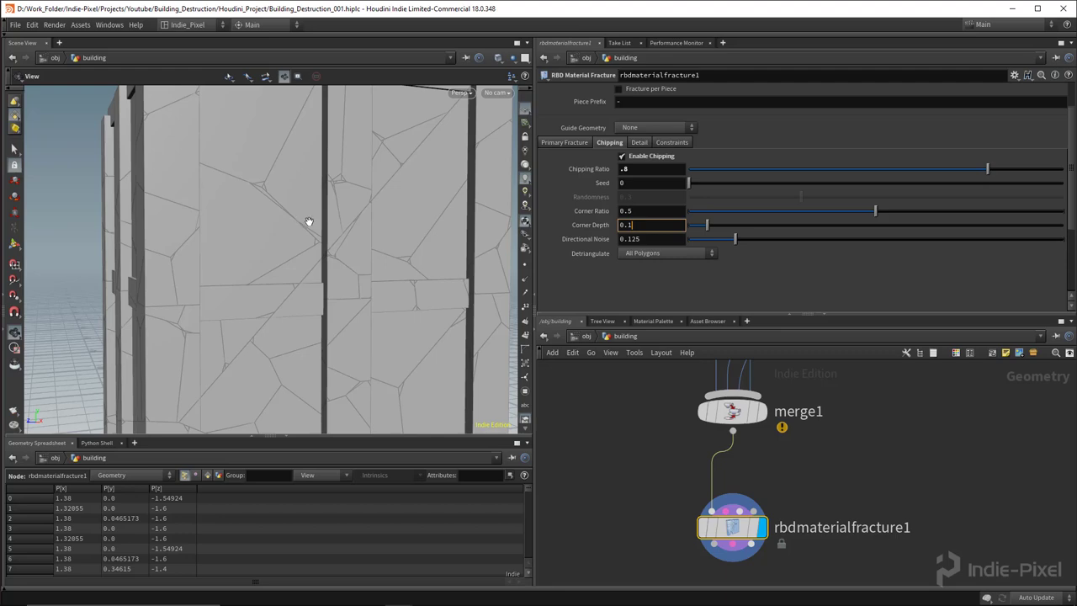
right_click_drag(368, 211, 277, 245)
middle_click_drag(322, 301, 307, 217)
left_click_drag(307, 217, 302, 230)
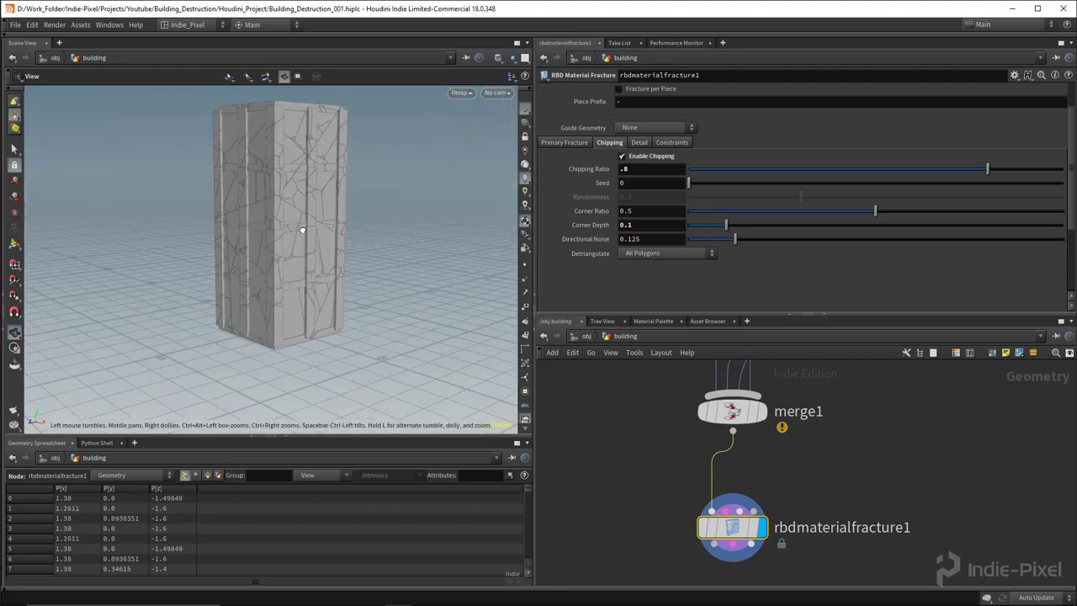
Step: Add an RBD Bullet Solver node below the fracture node and connect the fractured geometry to its first input
left_click_drag(848, 320, 852, 221)
key("Tab")
type("r")
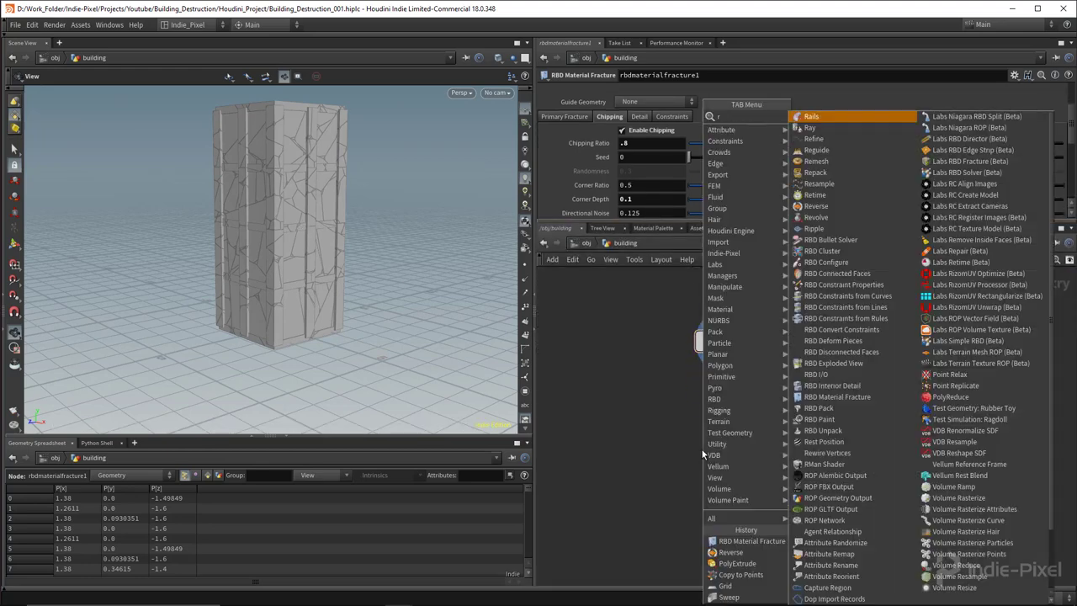
type("bd")
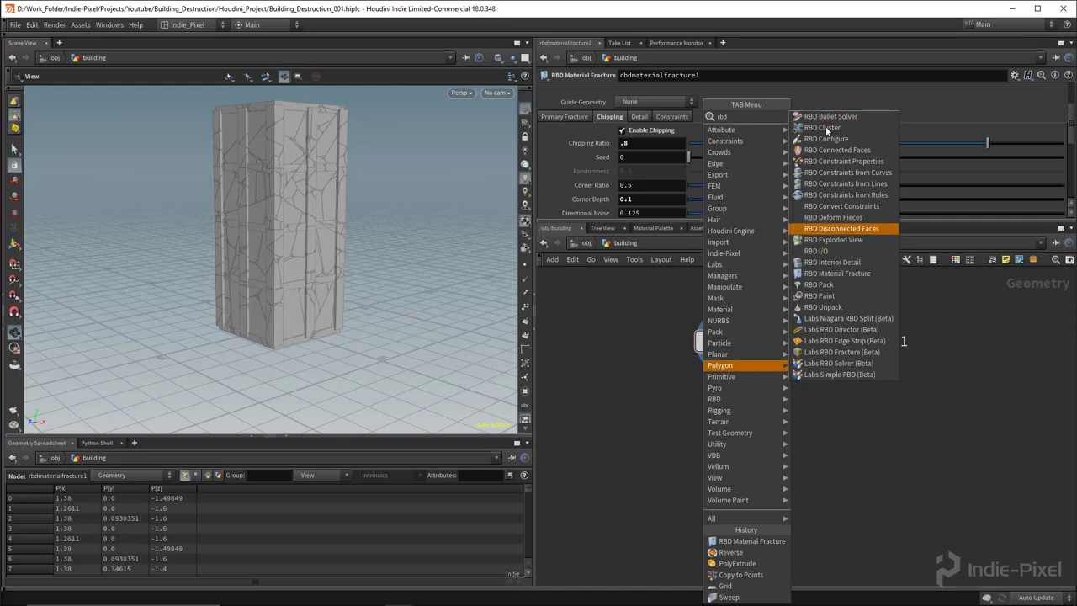
left_click(728, 448)
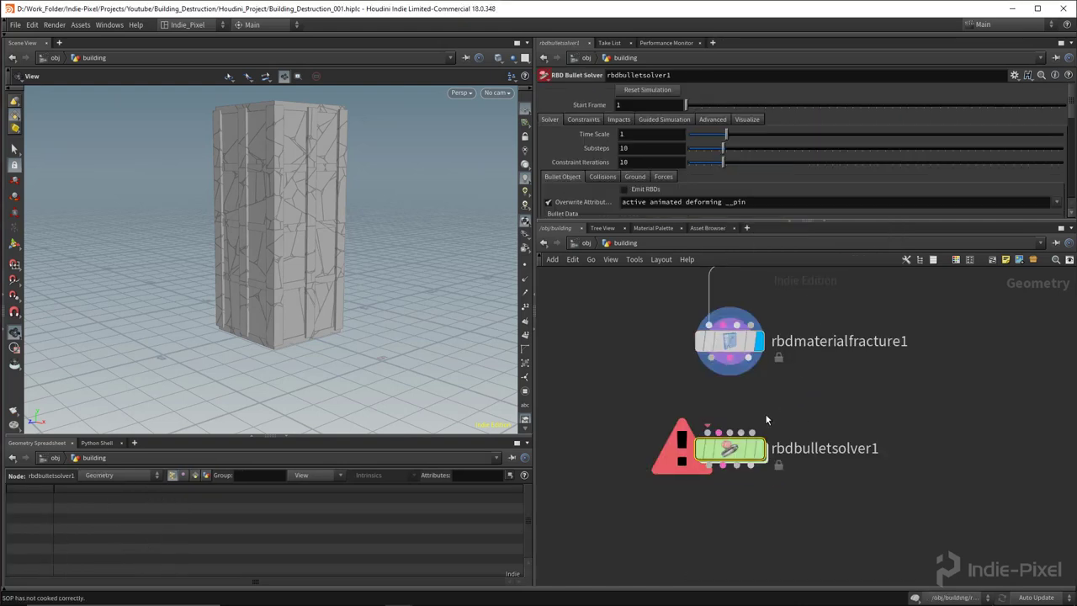
left_click_drag(710, 367, 701, 415)
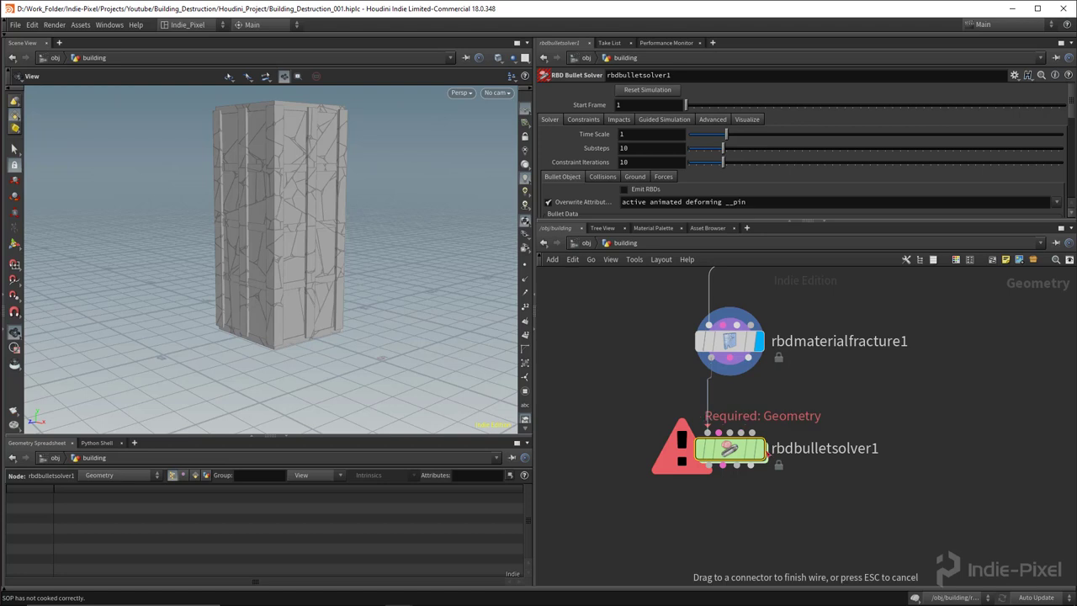
left_click(708, 431)
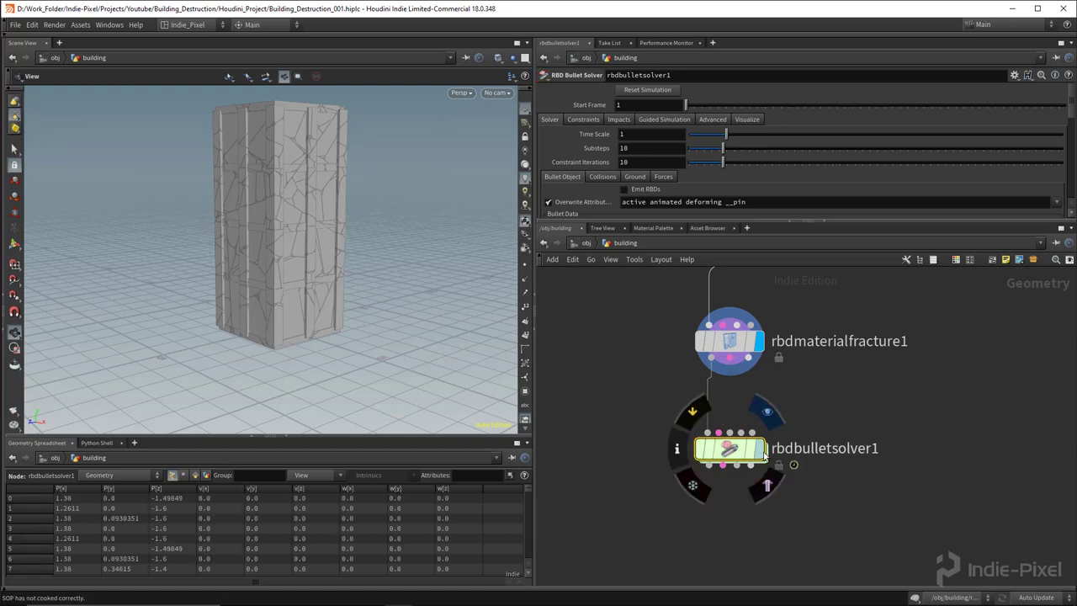
Step: Display the RBD Bullet Solver and add a Ground Plane to its ground settings
left_click(635, 178)
left_click_drag(832, 224, 825, 306)
left_click(652, 190)
left_click(657, 214)
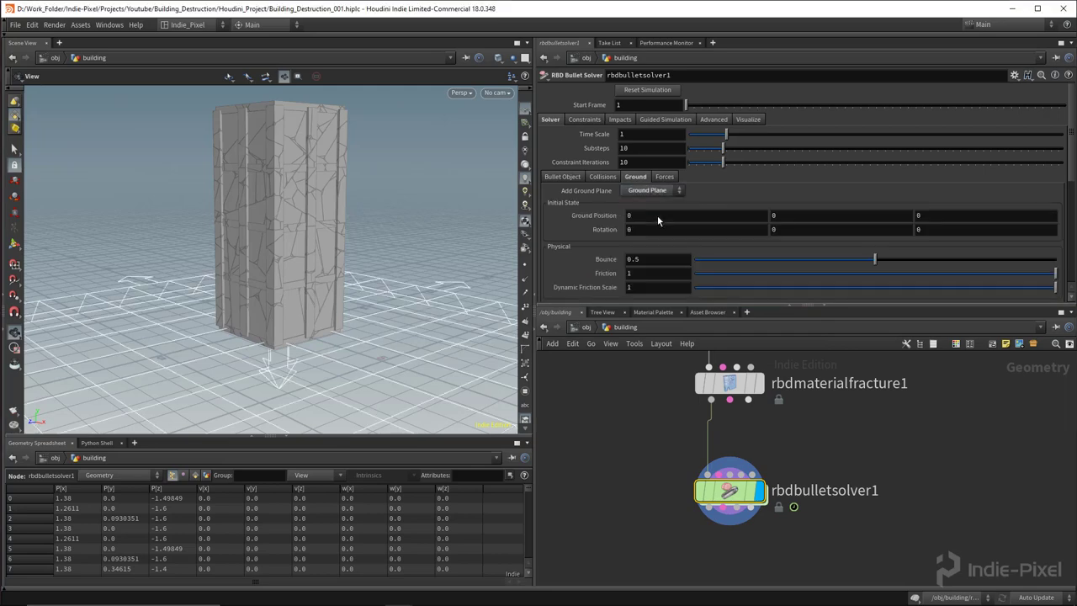
Step: Play the simulation to watch the building collapse on the ground plane, and return to frame 1
left_click_drag(327, 288, 266, 256)
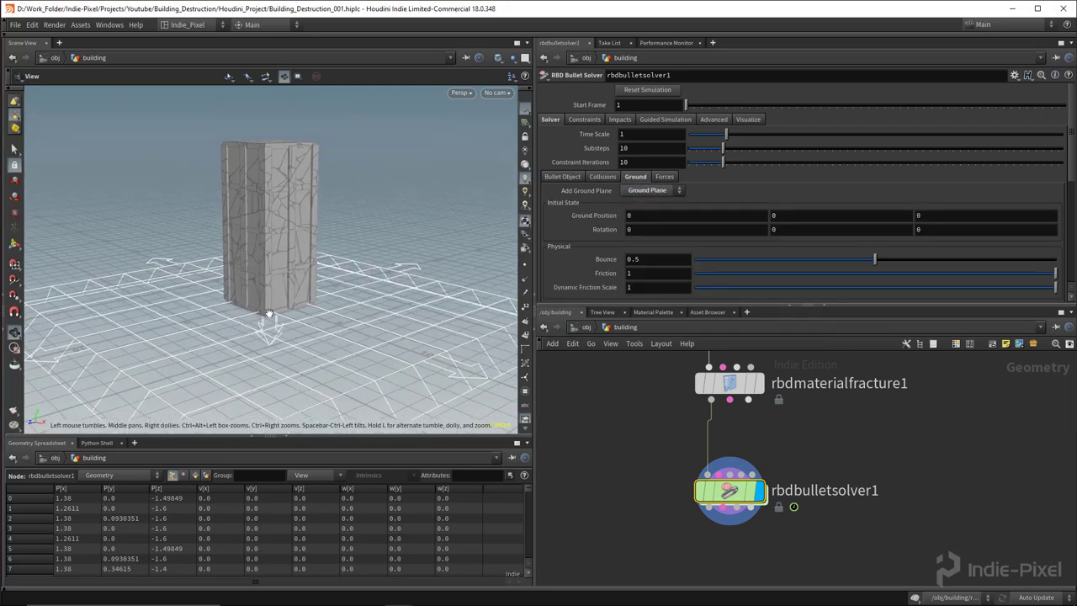
left_click(186, 593)
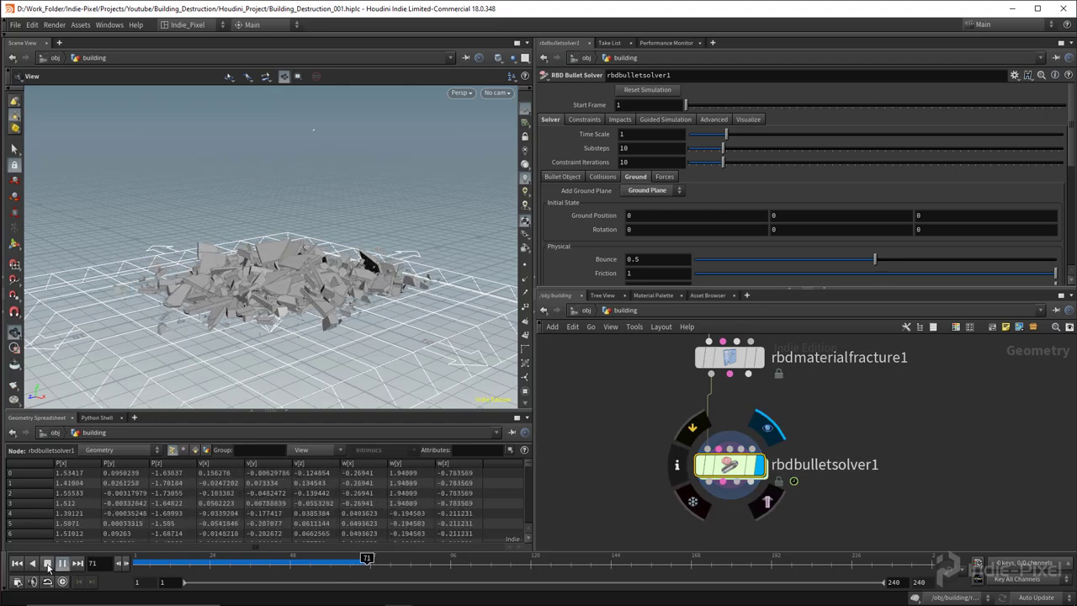
left_click(16, 566)
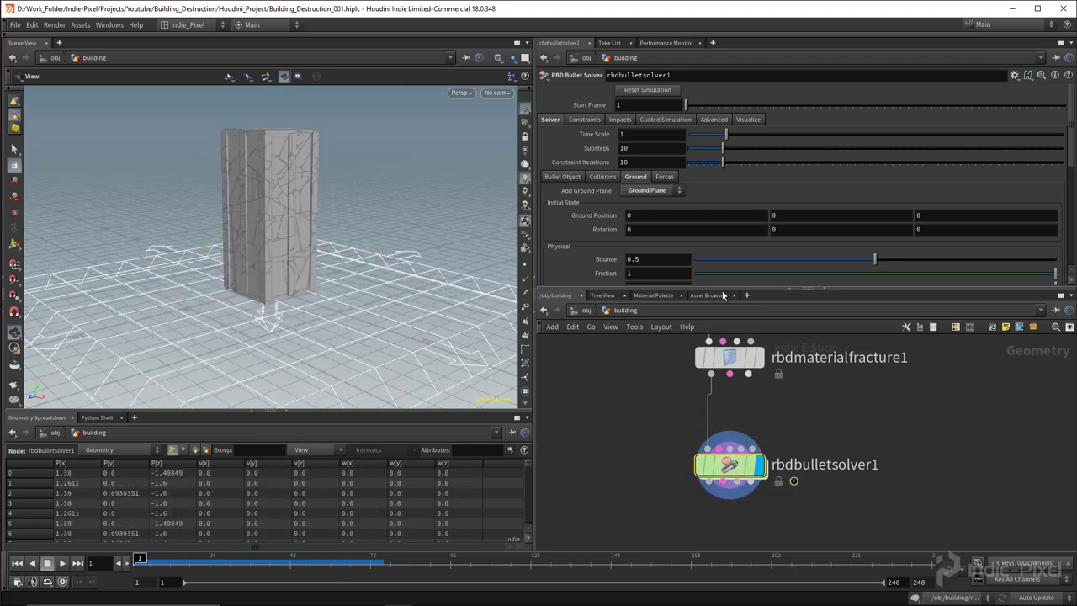
Step: Connect the fracture node's constraint output to the constraint input of the RBD Bullet Solver
left_click_drag(848, 289, 848, 202)
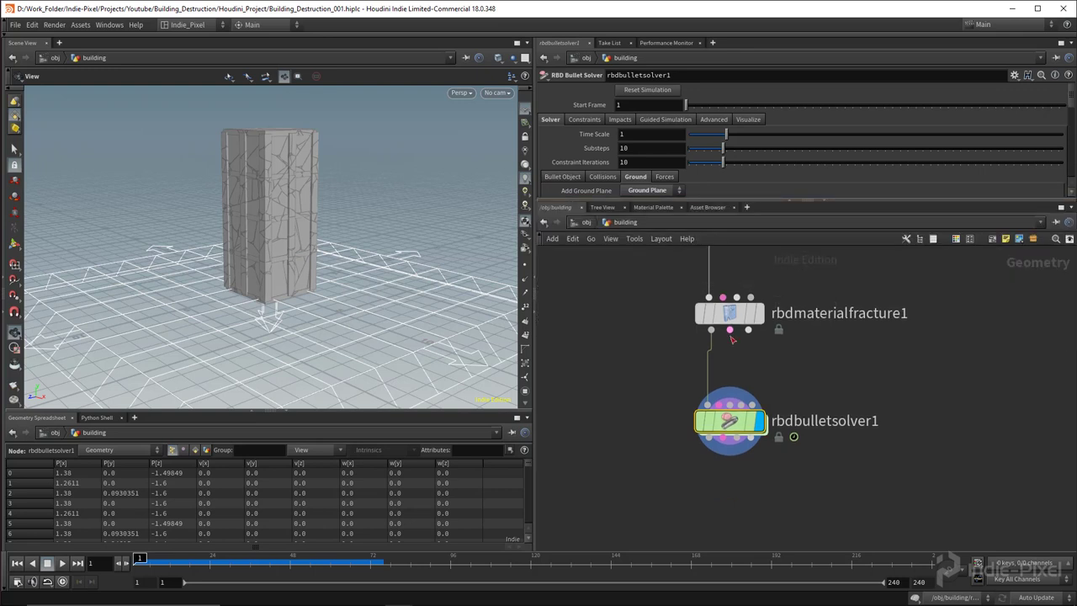
scroll(735, 336, "up", 2)
left_click(734, 332)
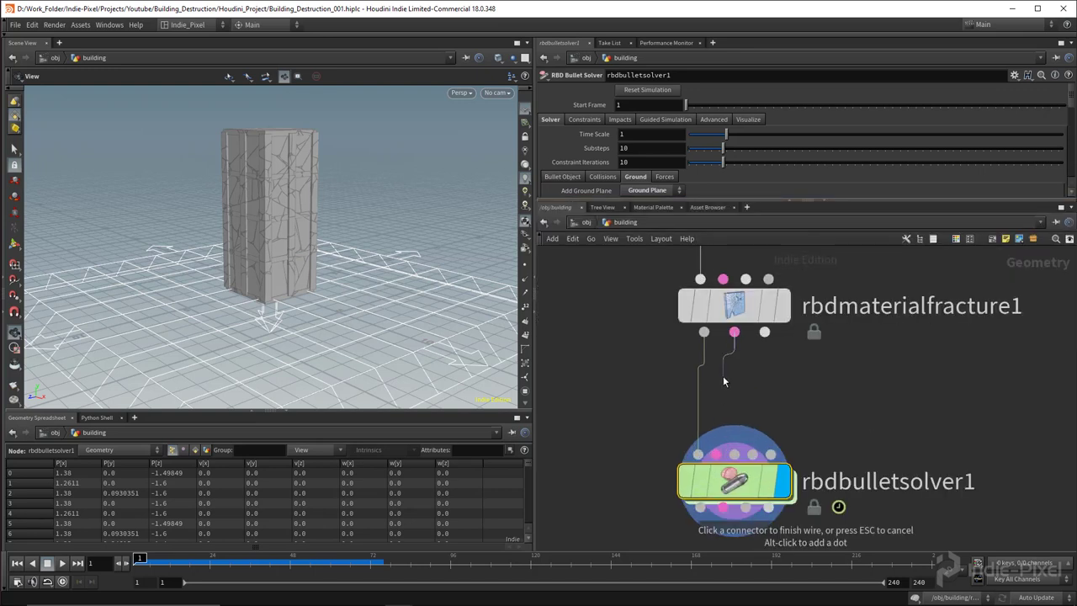
left_click(730, 401)
mouse_move(757, 363)
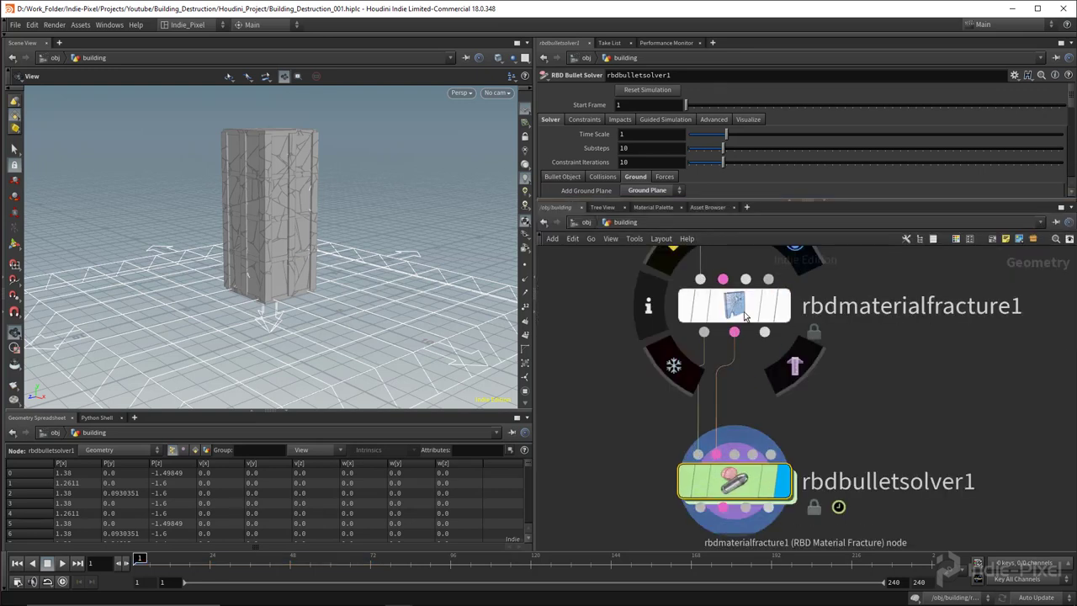
scroll(805, 370, "down", 3)
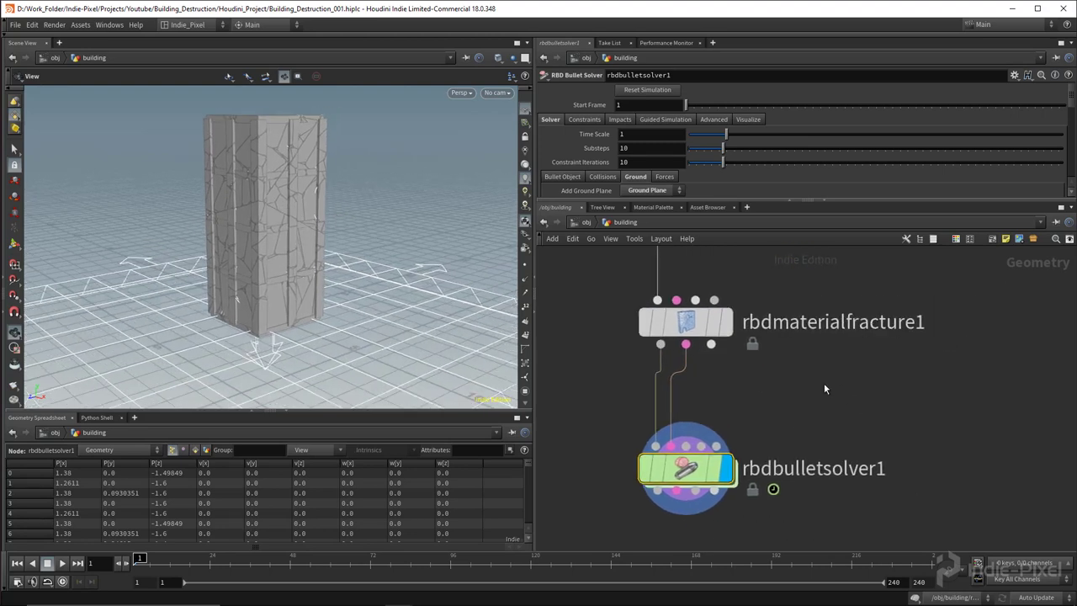
Step: Add an RBD Exploded View node beside the RBD Bullet Solver
key("Tab")
type("rbd")
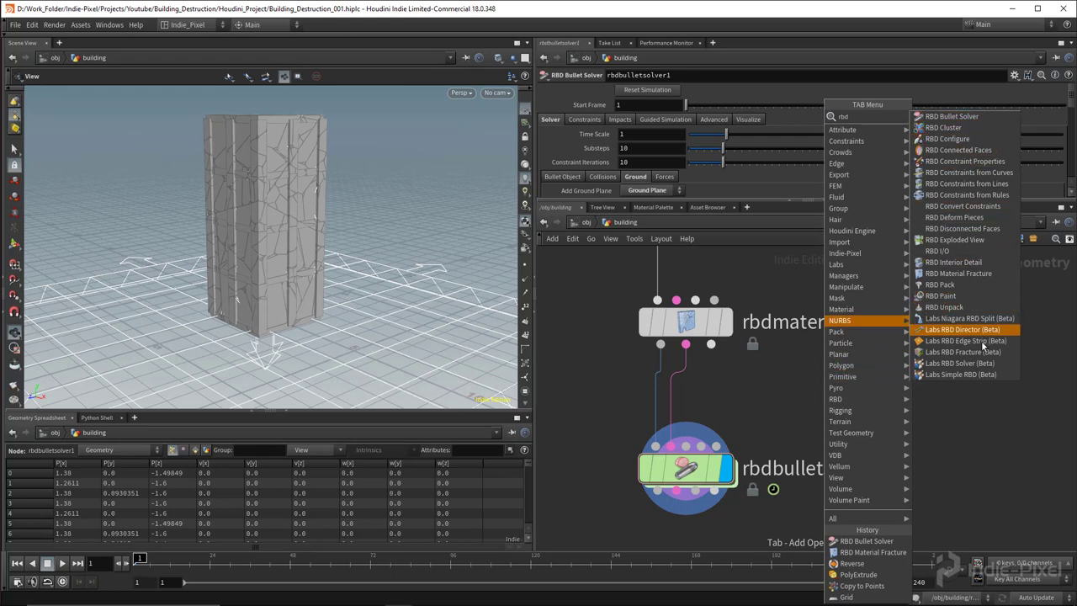
left_click(955, 239)
left_click(851, 401)
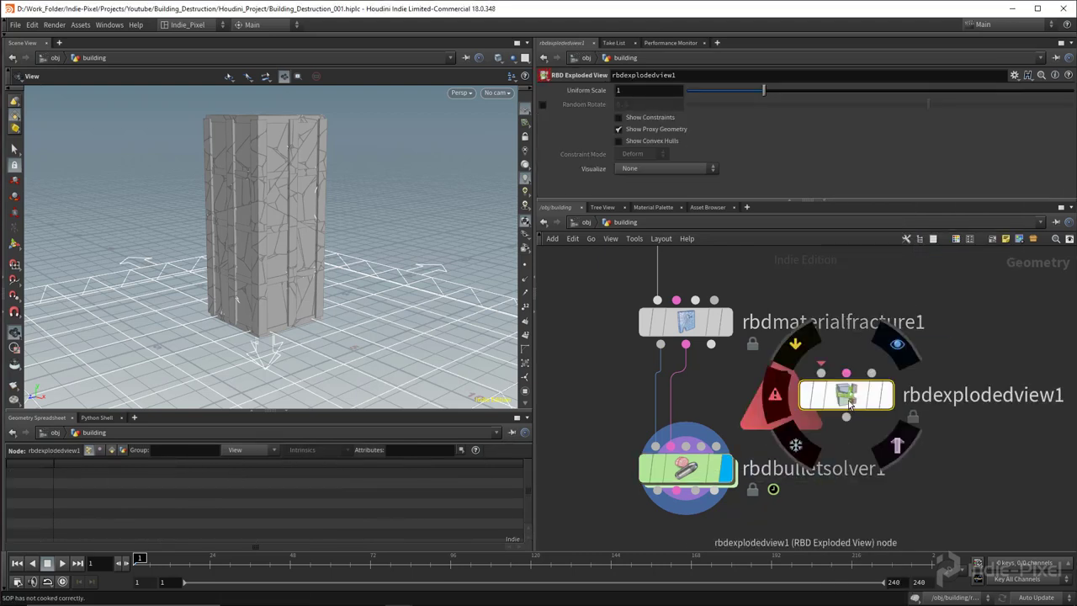
Step: Connect the fracture node's geometry and constraint outputs to the RBD Exploded View node and display it
left_click_drag(660, 345, 804, 392)
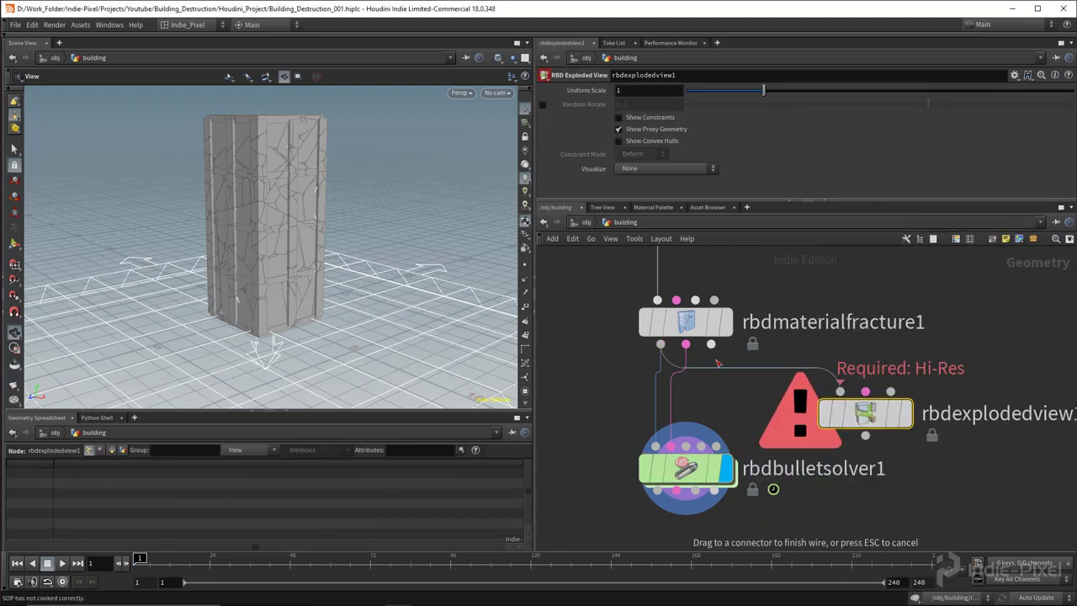
left_click_drag(686, 344, 865, 391)
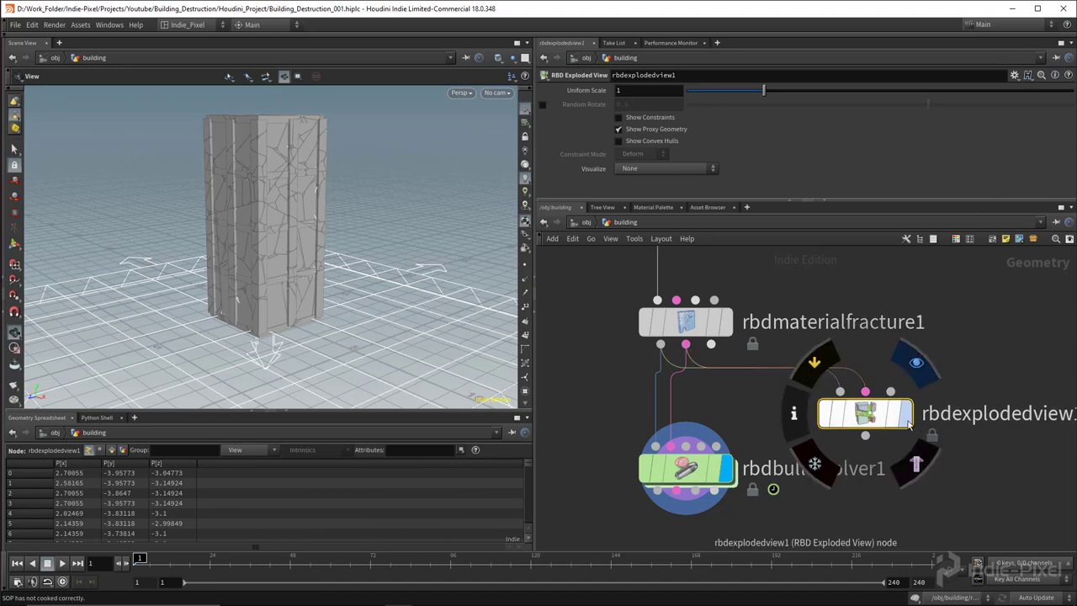
left_click(909, 418)
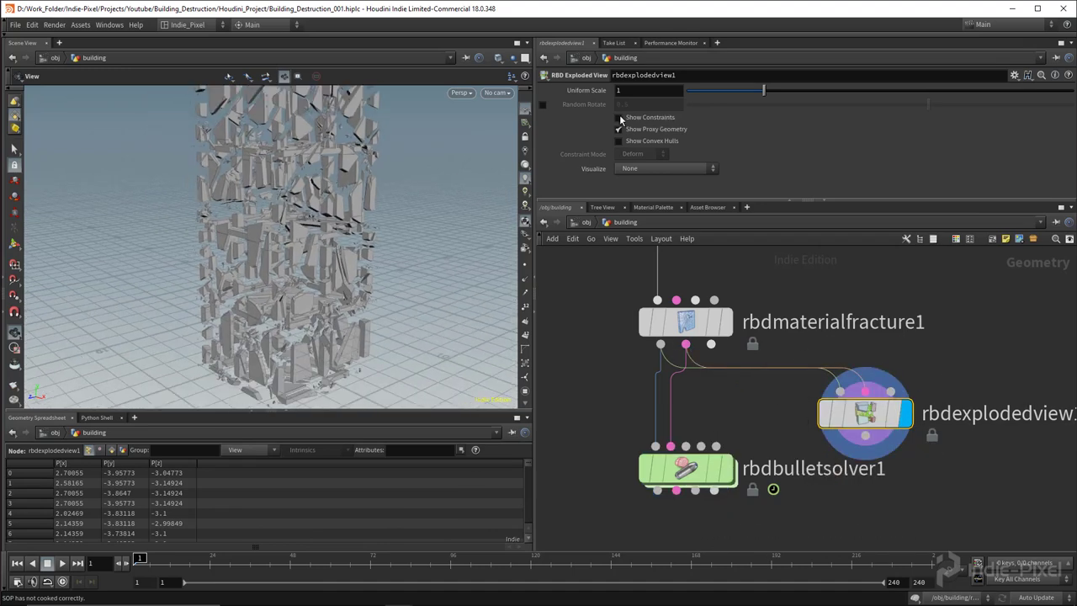
Step: Show the constraints in the exploded view, visualize them by Constraint Strength, and inspect them between the pieces
left_click_drag(337, 218, 269, 172)
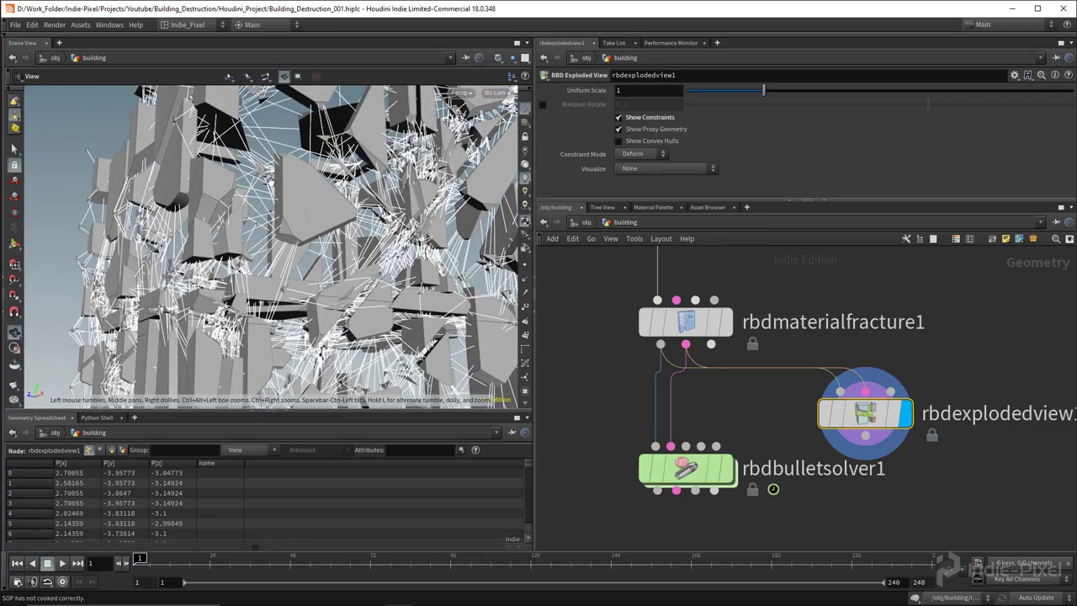
right_click_drag(395, 165, 303, 173)
left_click_drag(303, 172, 269, 178)
left_click(640, 171)
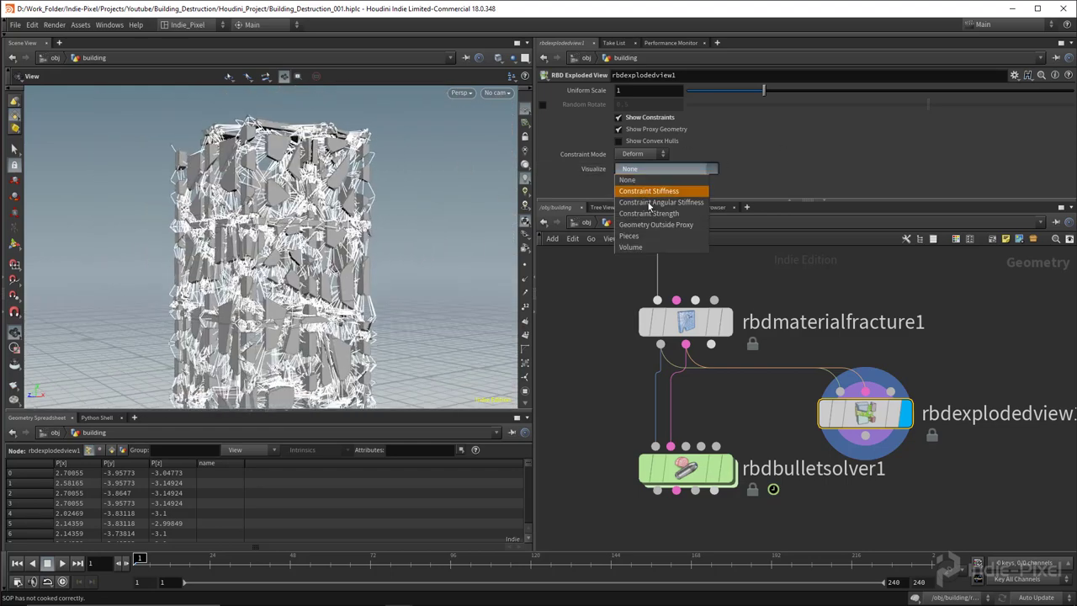
left_click(661, 213)
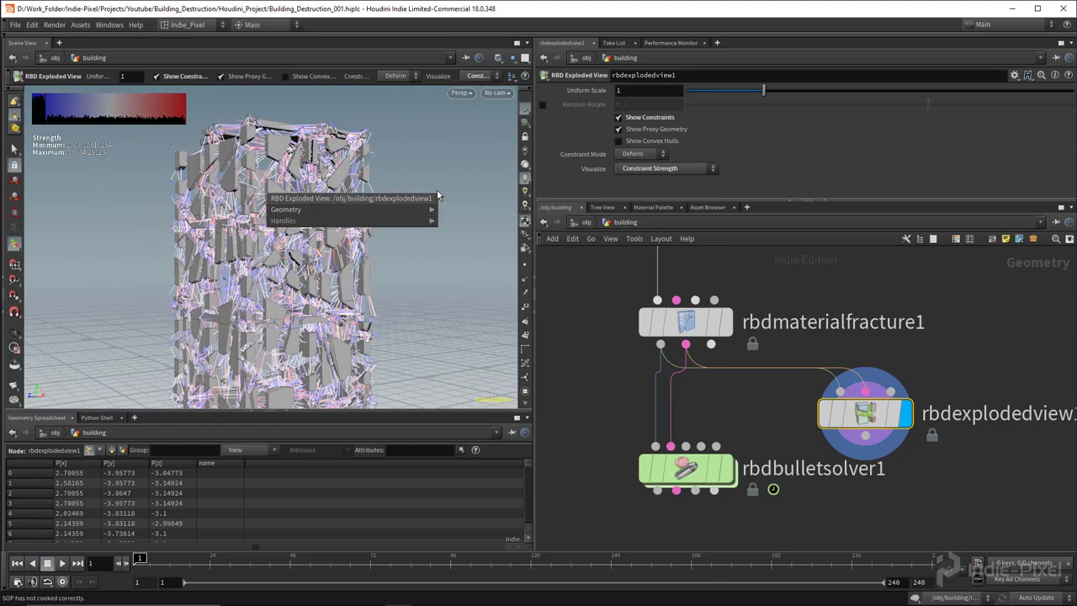
scroll(253, 168, "up", 4)
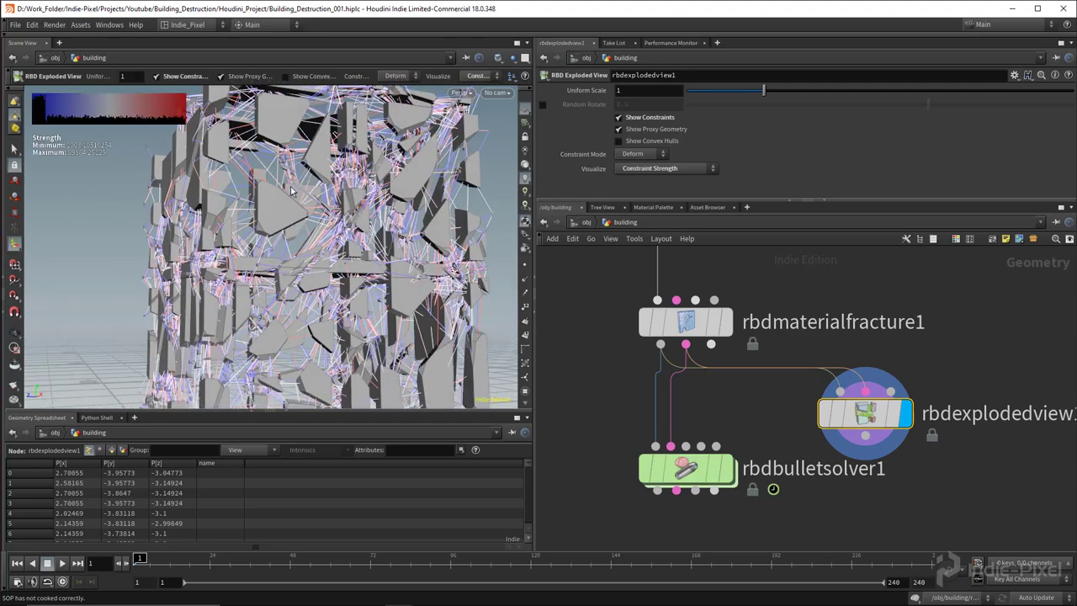
Step: Display the RBD Bullet Solver node instead of the exploded view, and delete the RBD Exploded View node
key("Escape")
scroll(174, 224, "down", 5)
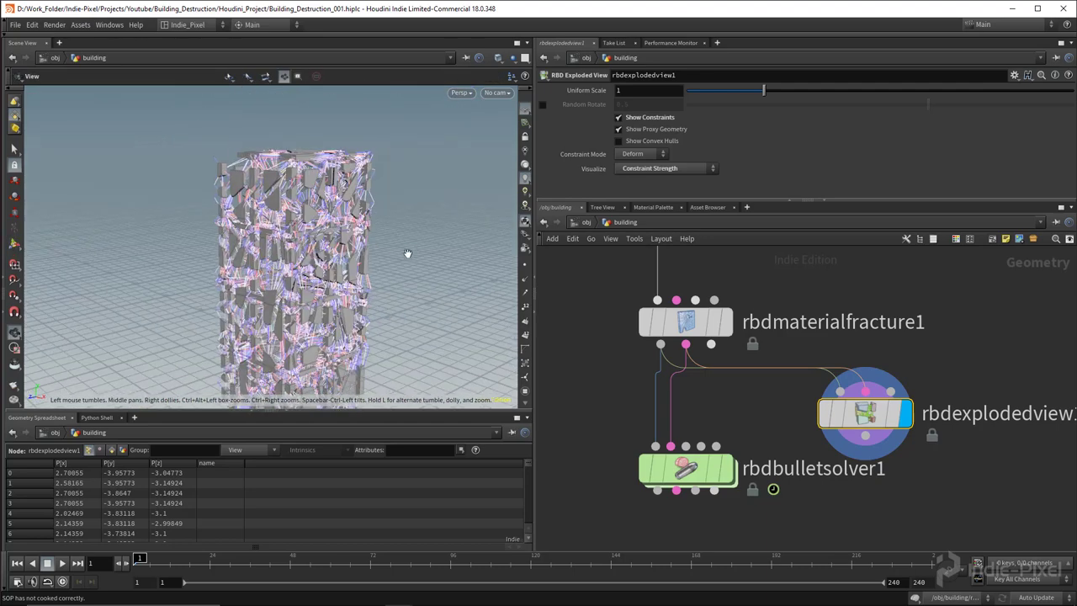
left_click_drag(407, 254, 316, 244)
key("Return")
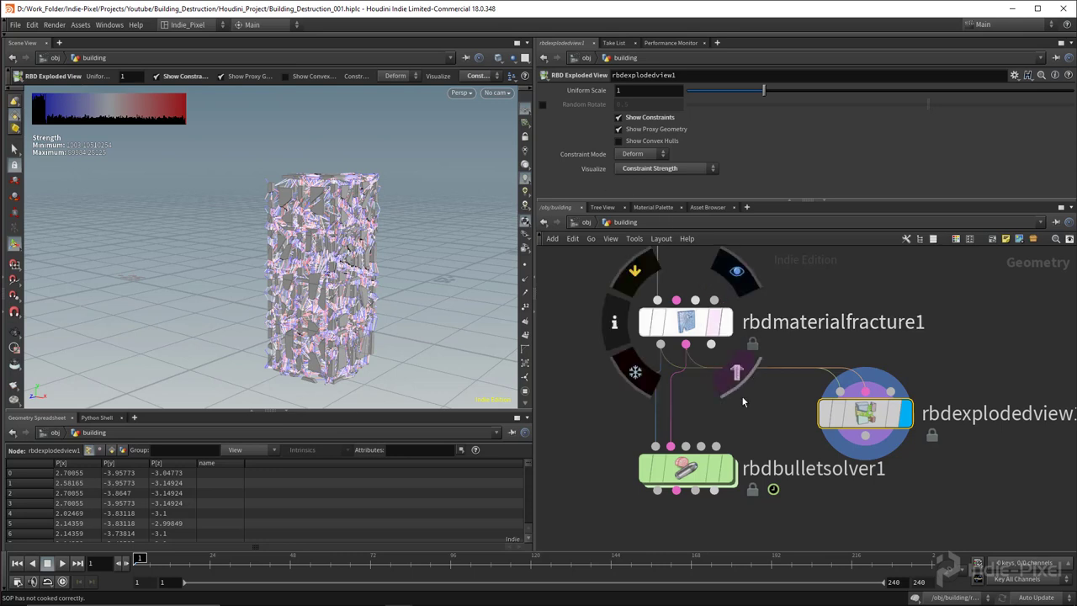
left_click(726, 468)
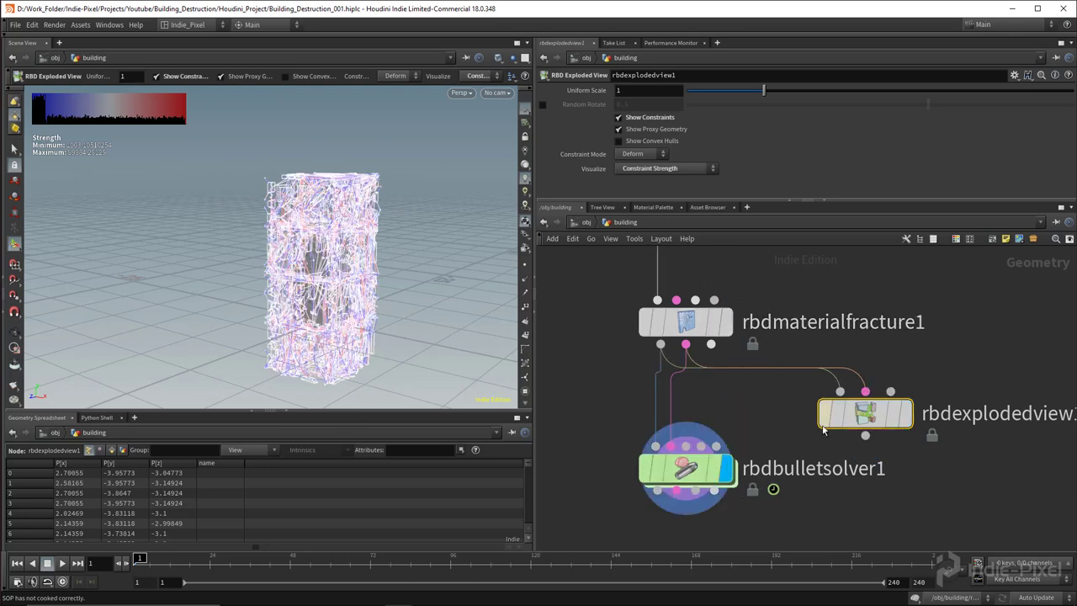
left_click_drag(377, 233, 317, 251, "alt")
key("Delete")
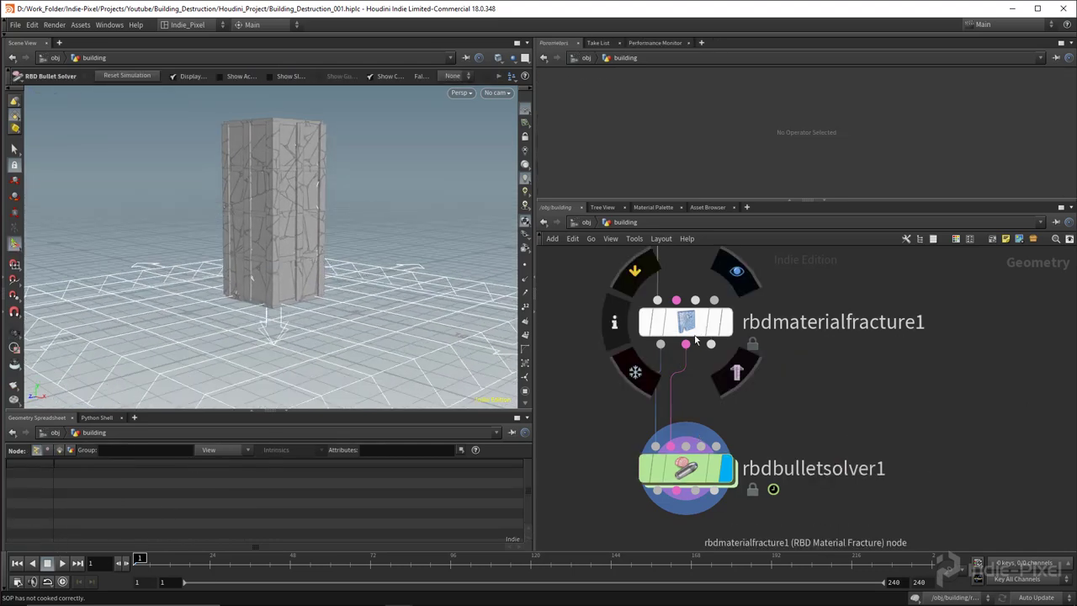
Step: Play the simulation briefly as a test, and show the Constraints settings of the RBD Material Fracture node in an enlarged parameter area
left_click(61, 563)
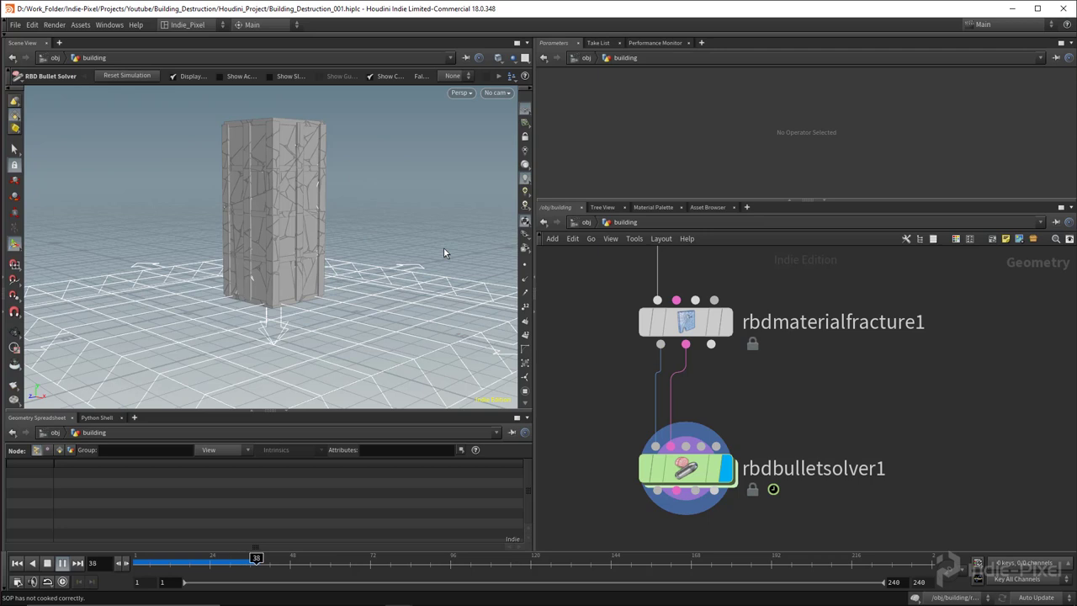
left_click(63, 563)
middle_click_drag(767, 391, 798, 438)
left_click(730, 369)
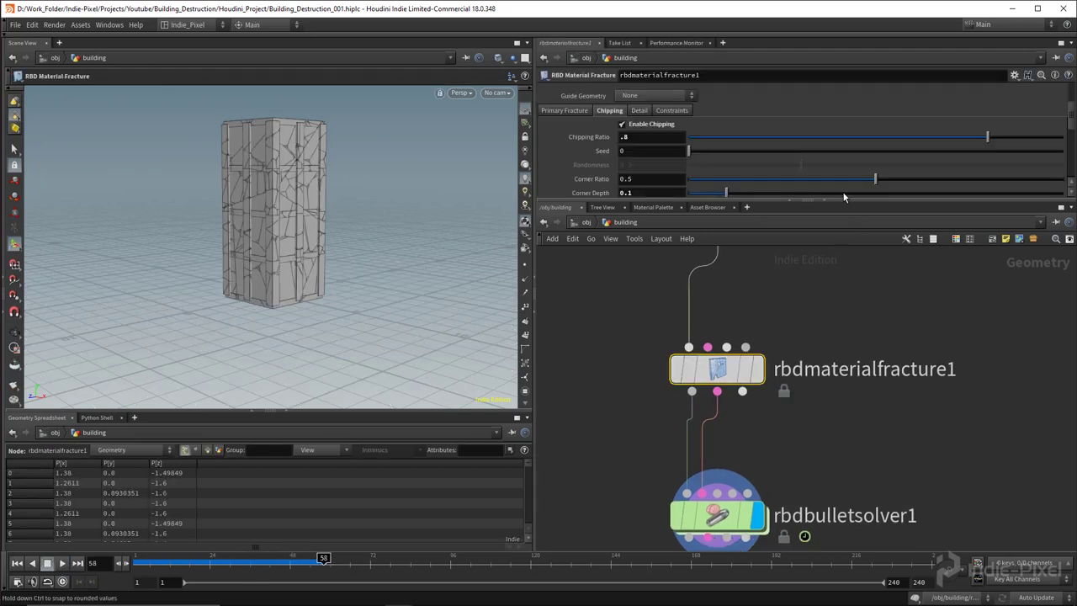
left_click_drag(846, 200, 847, 328)
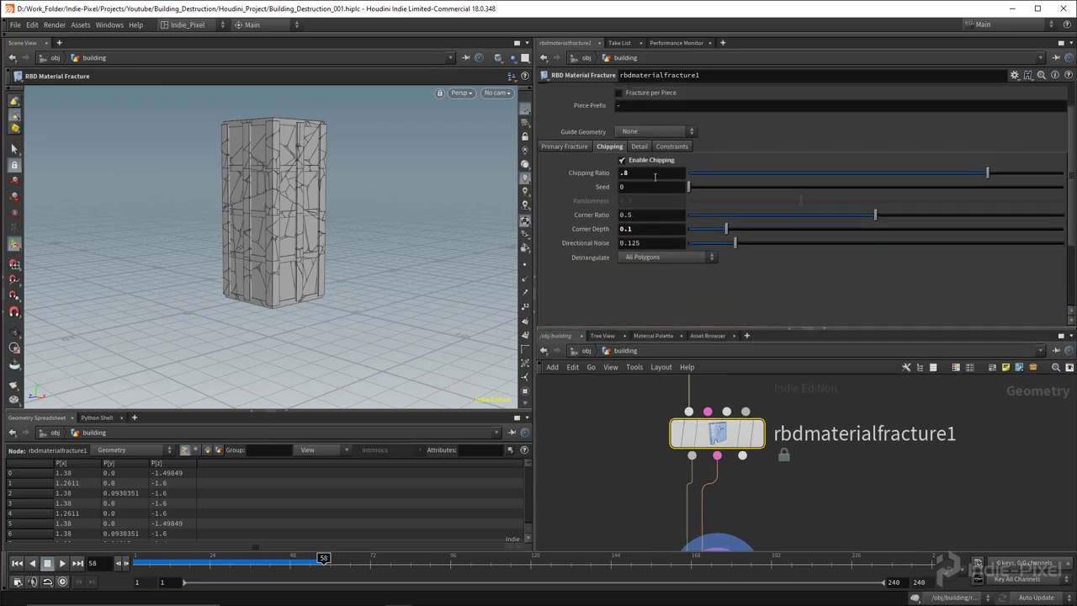
left_click(673, 147)
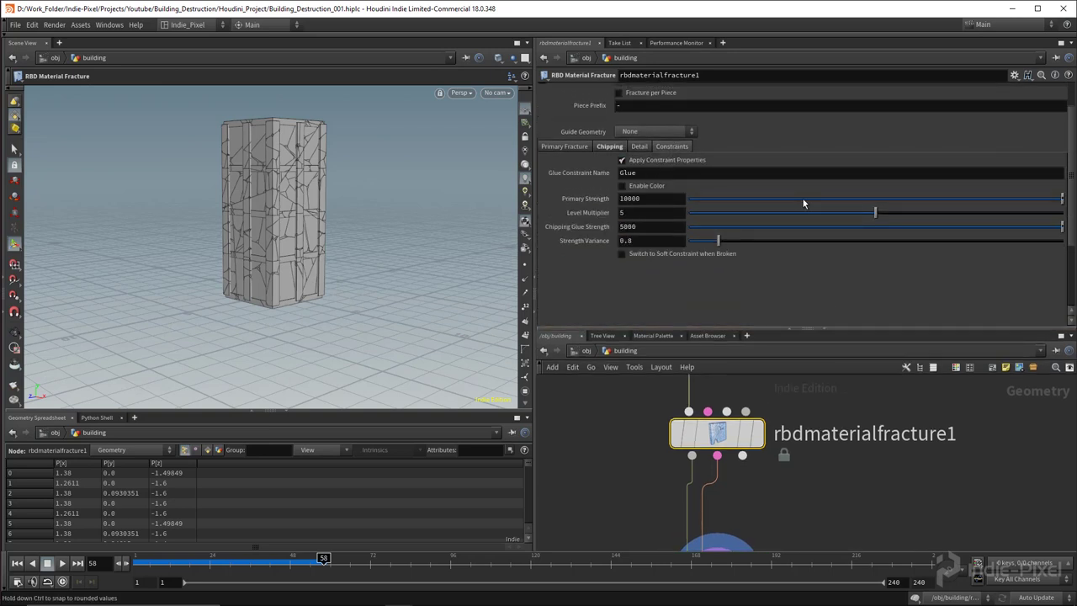
Step: Set the fracture constraints' Primary Strength to 1000 and play the simulation to test it
left_click(670, 201)
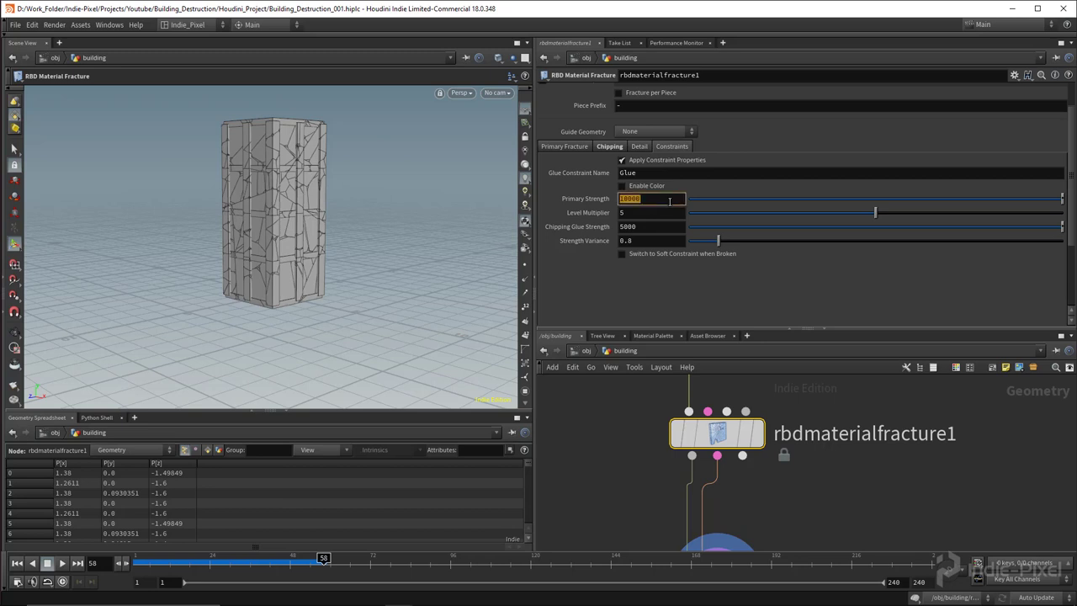
type("1000")
key("Return")
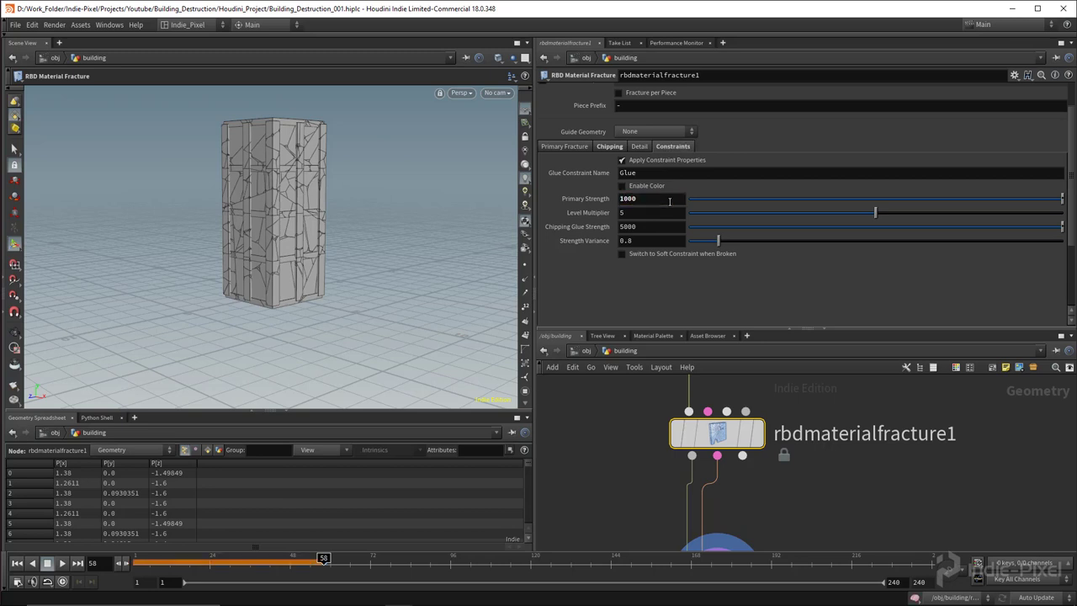
left_click(63, 563)
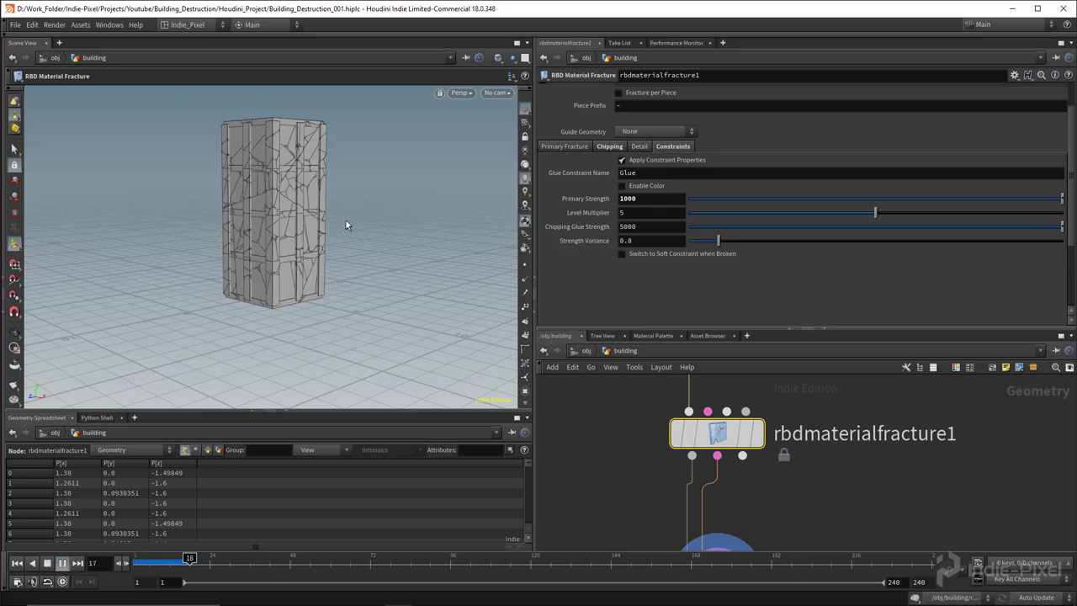
scroll(777, 467, "down", 3)
middle_click_drag(803, 495, 799, 455)
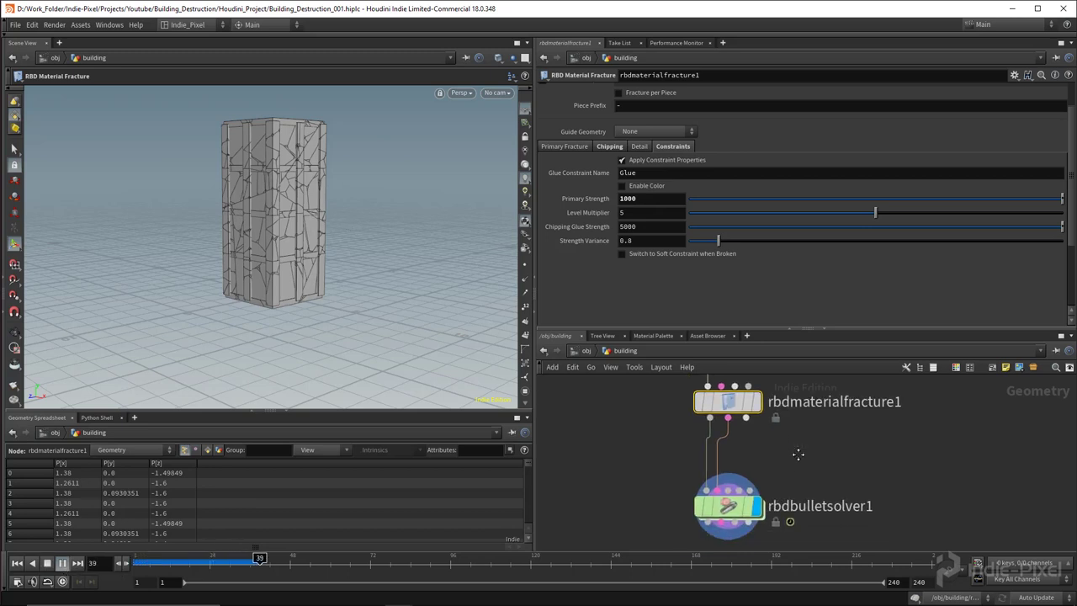
left_click(62, 562)
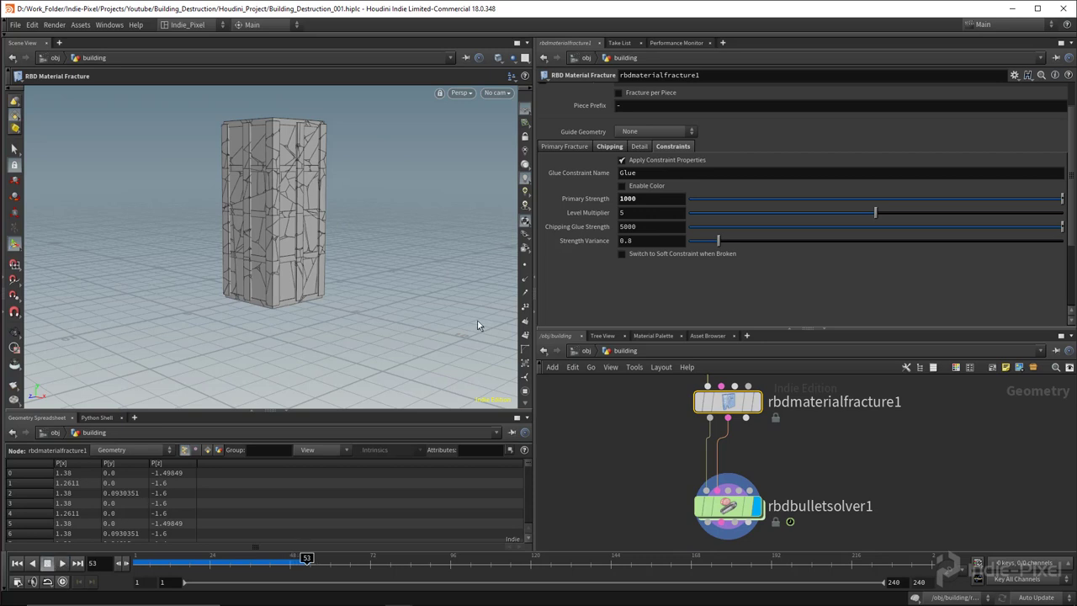
Step: Set the Primary Strength to 400 and replay the simulation from the first frame
left_click(666, 196)
type("400")
key("Return")
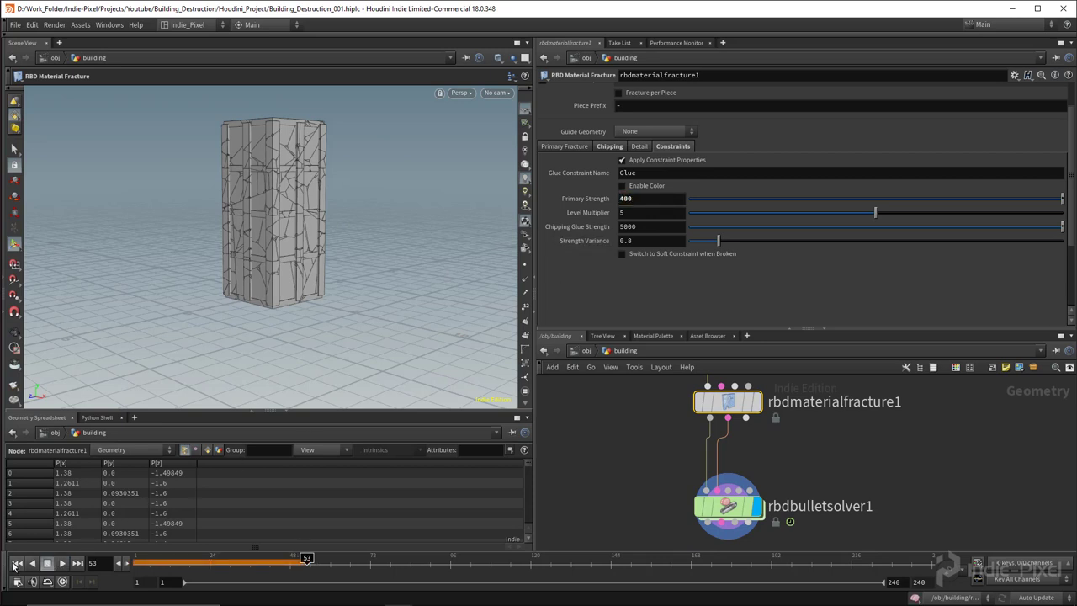
left_click(16, 563)
left_click(62, 563)
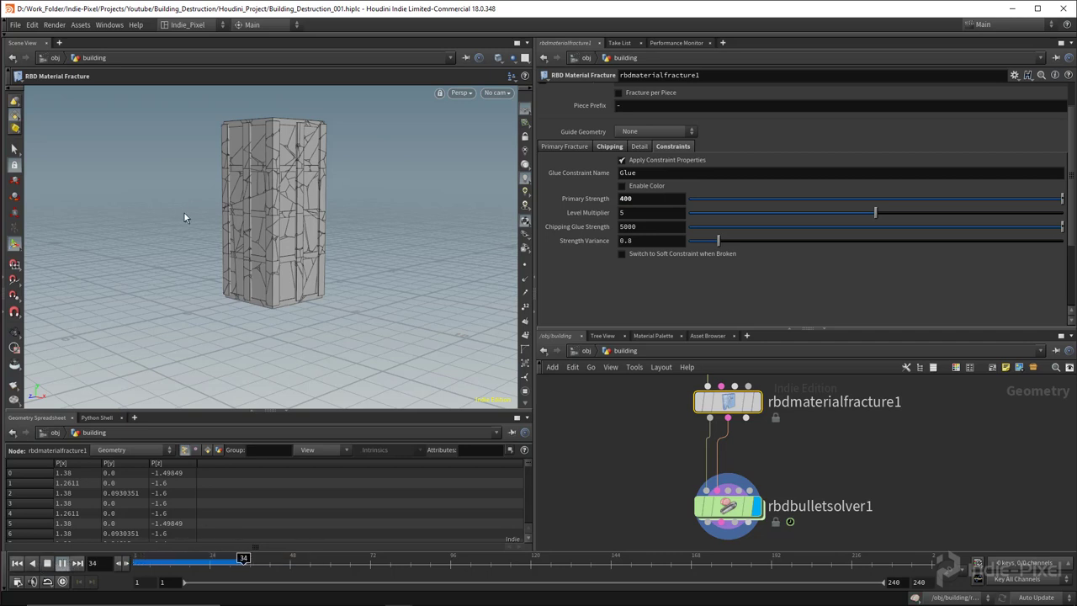
left_click(48, 563)
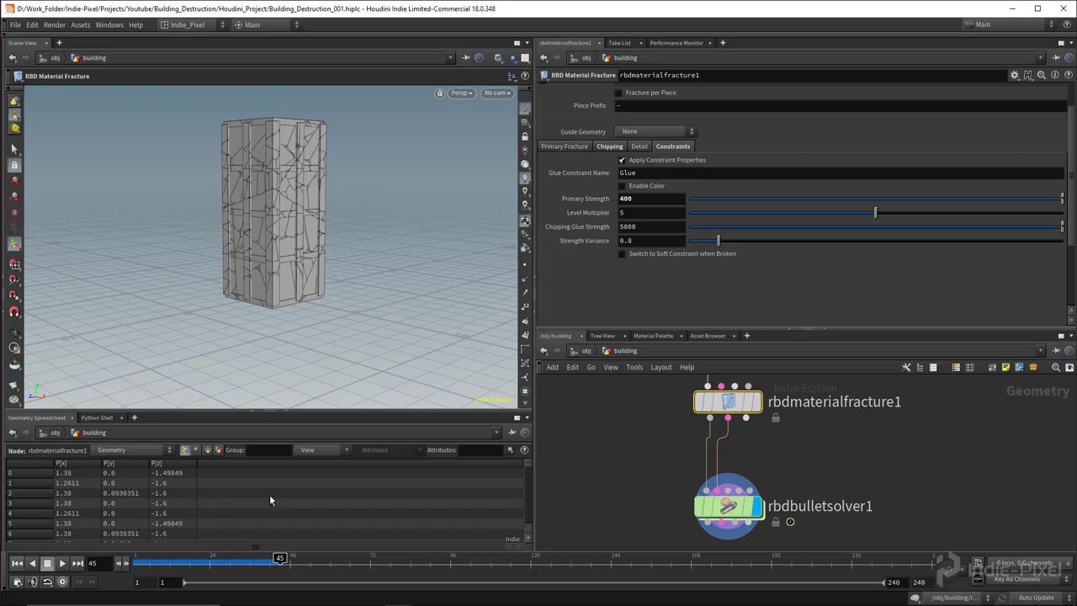
Step: Set the Chipping Glue Strength to 100 and the Strength Variance to 0.42, and replay the simulation from the first frame
left_click(652, 229)
key("Return")
key("ctrl+Up")
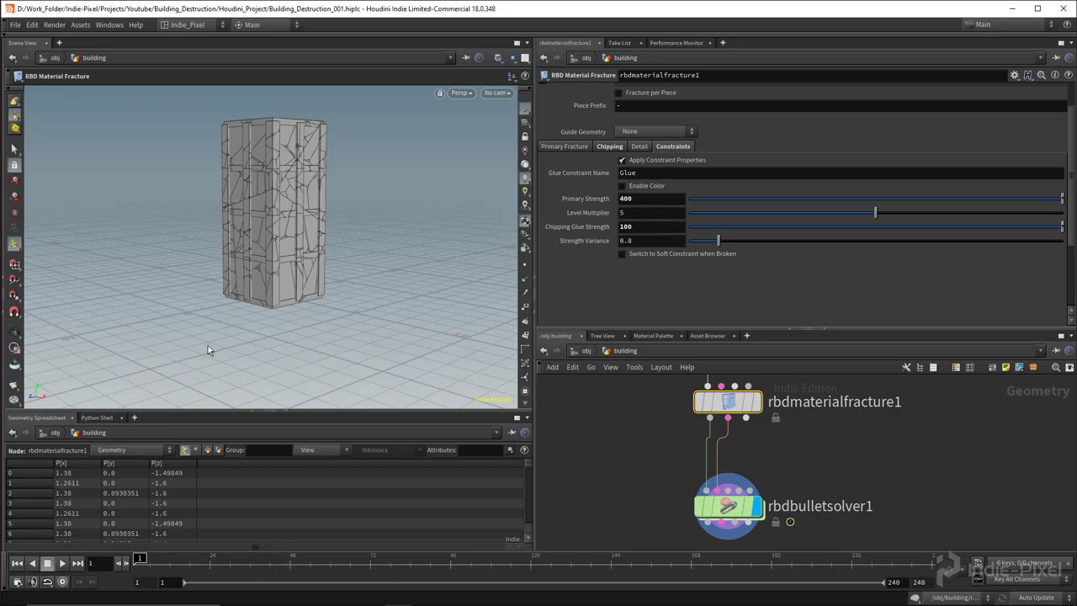
left_click(62, 563)
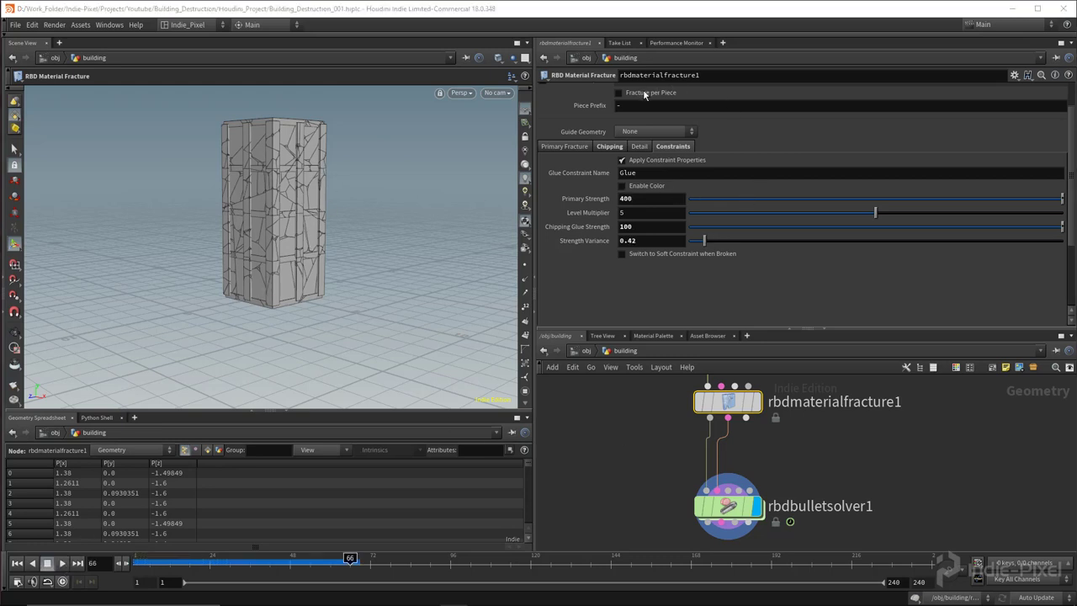
Step: Enable Fracture per Piece on the fracture node and replay the simulation from the start to examine how the building breaks
left_click(17, 564)
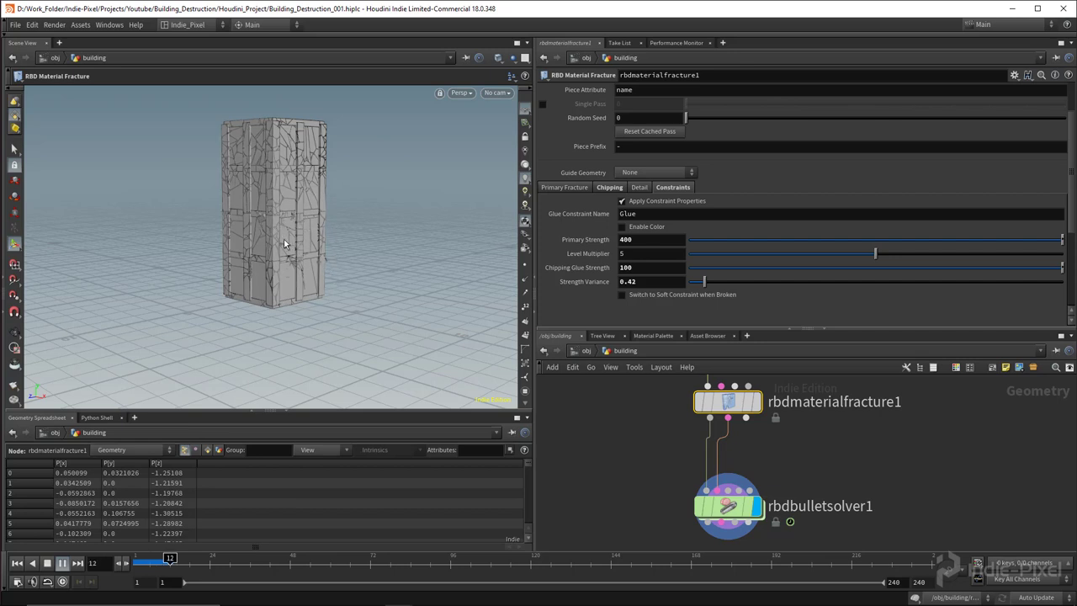
key("Escape")
scroll(383, 228, "up", 5)
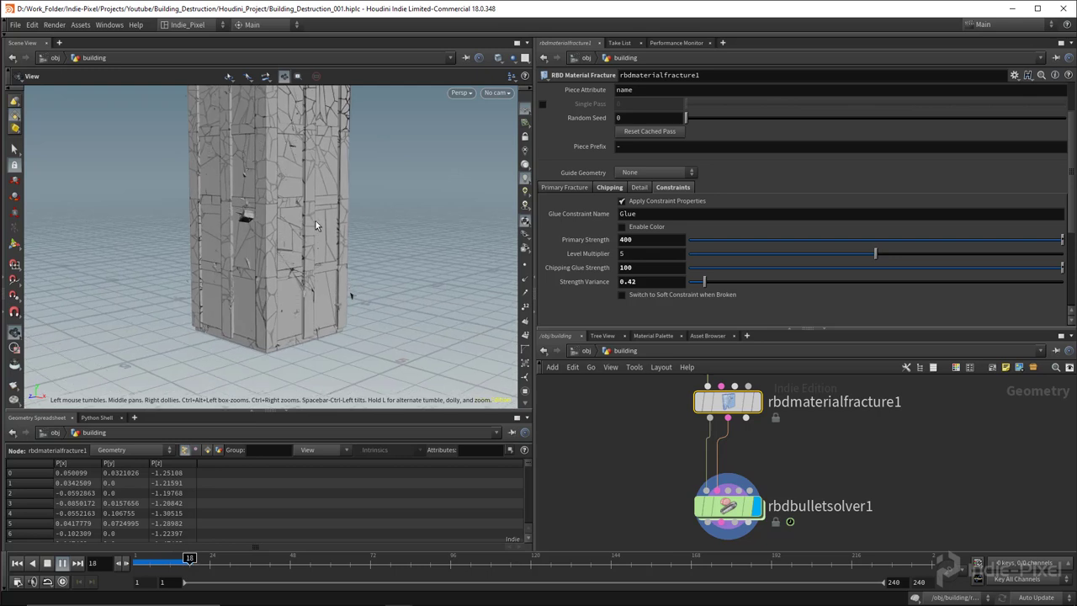
scroll(299, 215, "down", 3)
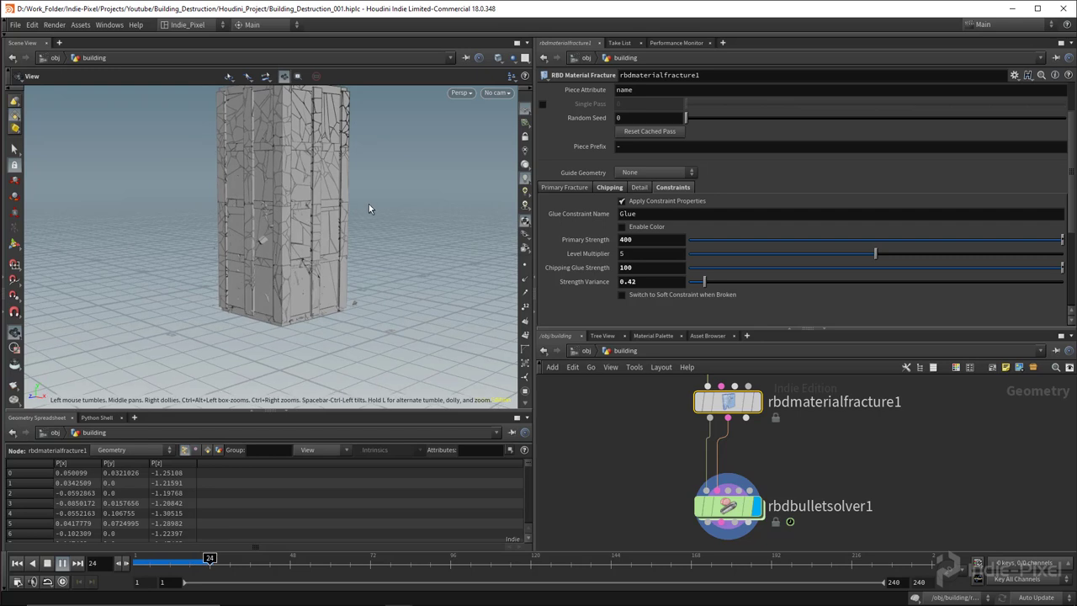
key("Return")
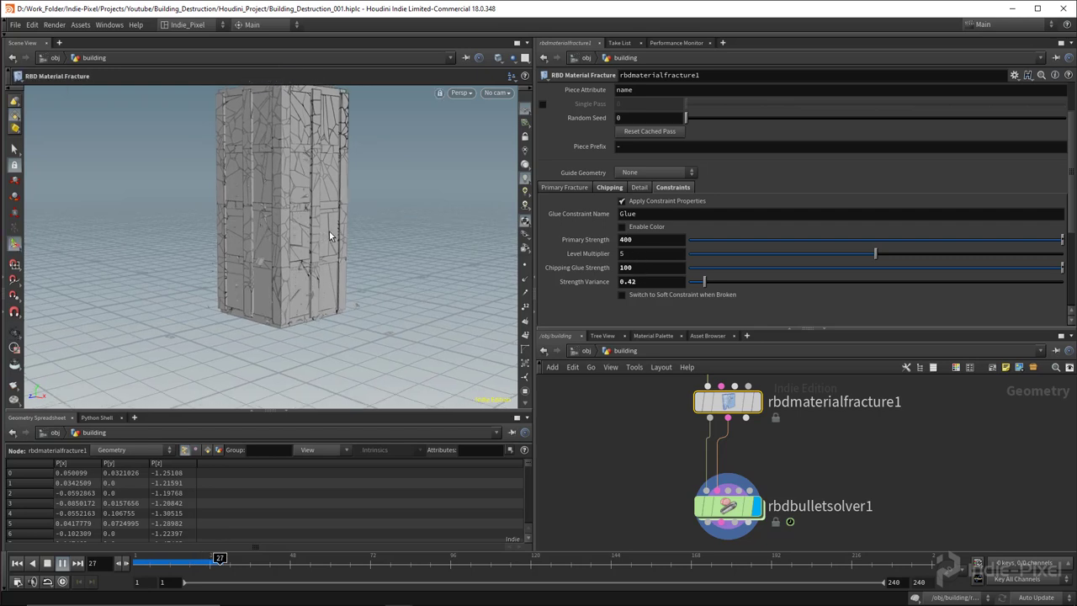
key("Escape")
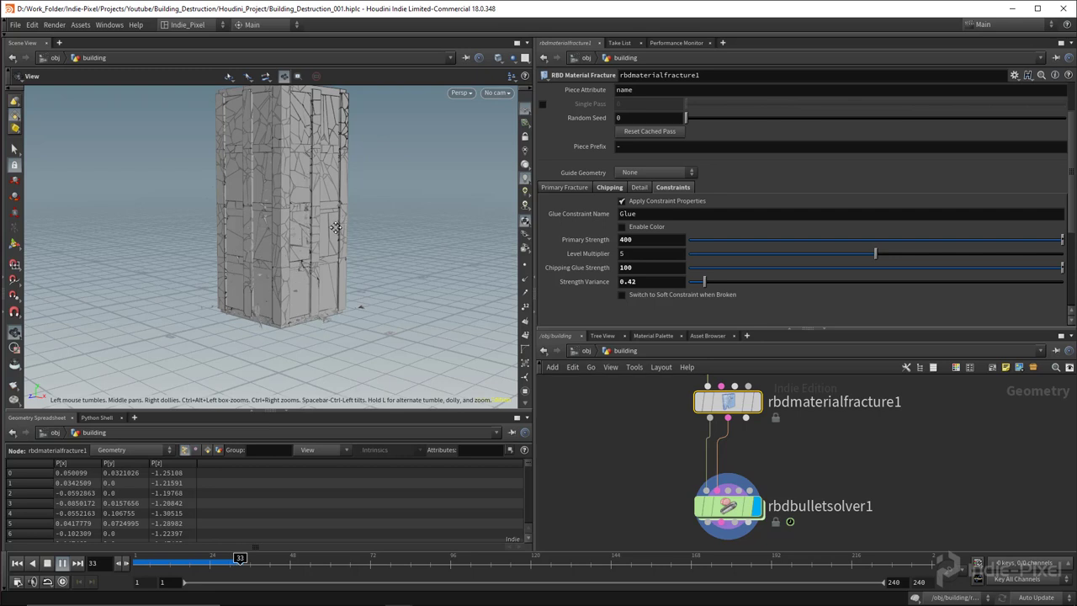
key("Return")
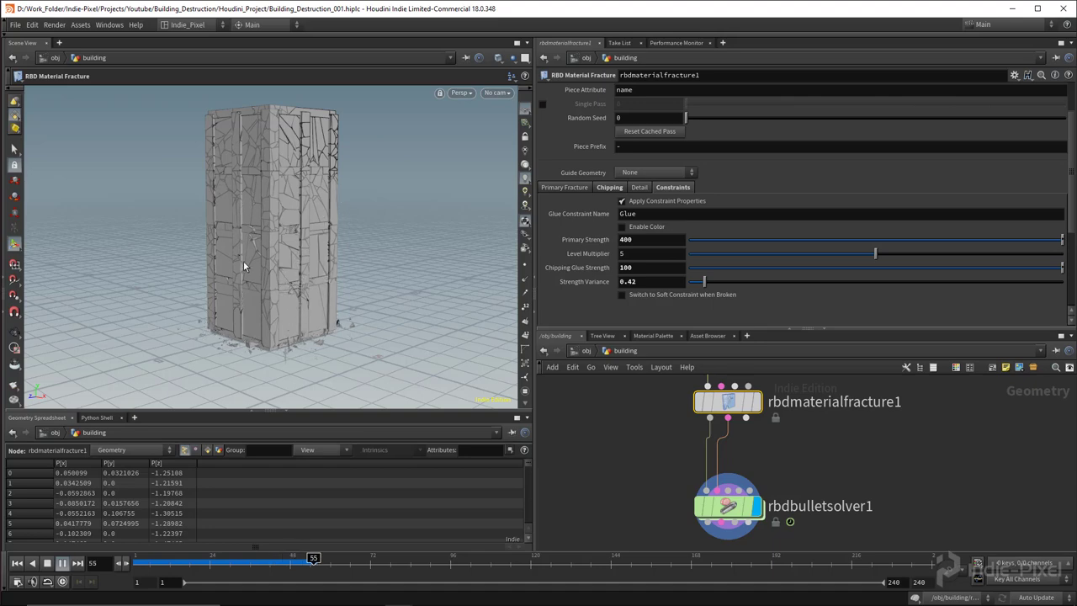
Step: Select the RBD Bullet Solver node, watch the collapse until about frame 187, and return to frame 1
left_click(725, 505)
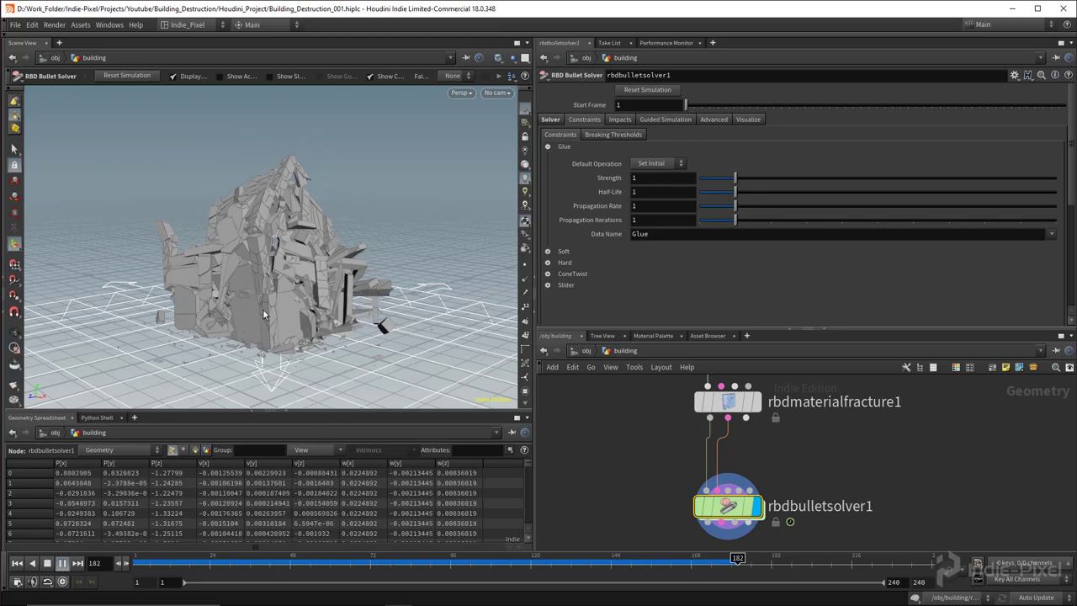
left_click(48, 564)
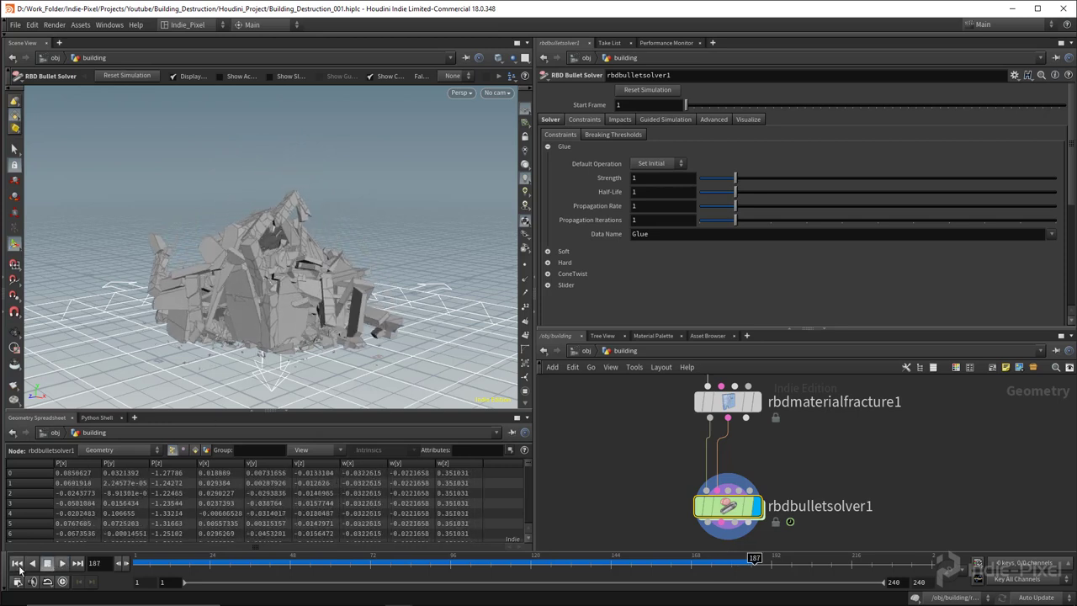
left_click(18, 563)
Step: Enlarge the network area and move the RBD Bullet Solver node further down to make room below the fracture node
key("Escape")
left_click_drag(300, 277, 264, 237)
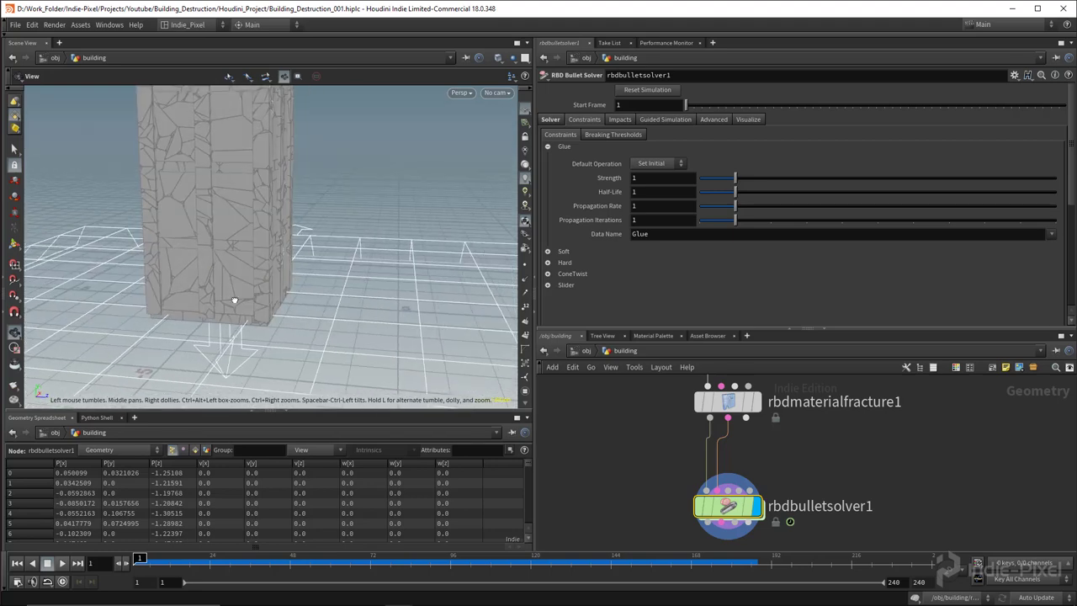
left_click_drag(235, 301, 244, 296)
key("Return")
left_click_drag(849, 328, 845, 180)
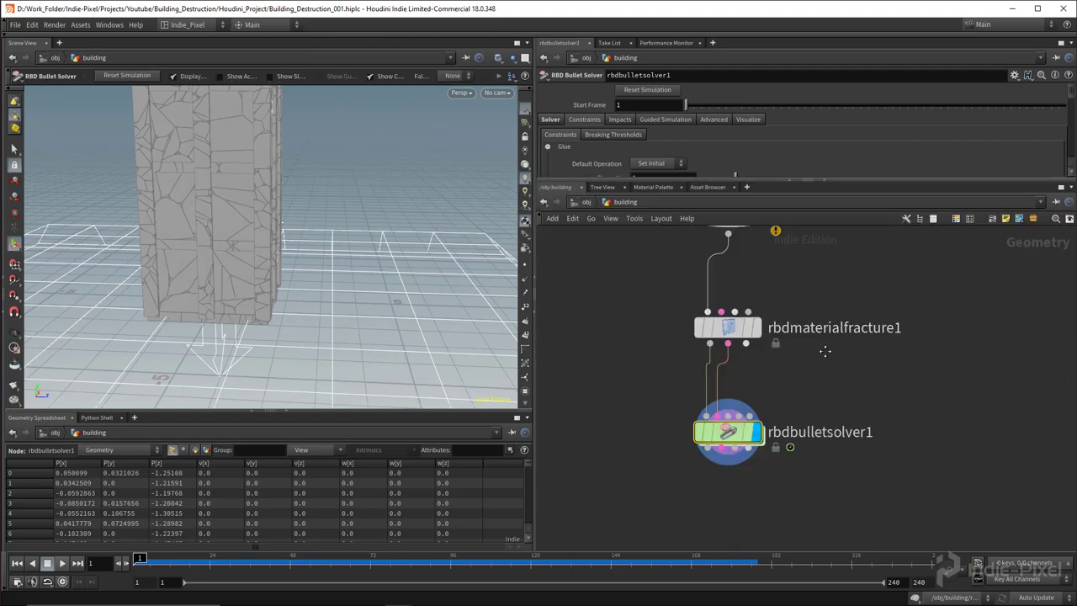
left_click_drag(726, 374, 731, 478)
Step: Add a Group node, connect the fracture node's Proxy Geometry output to its input, and display it
key("Tab")
type("gro")
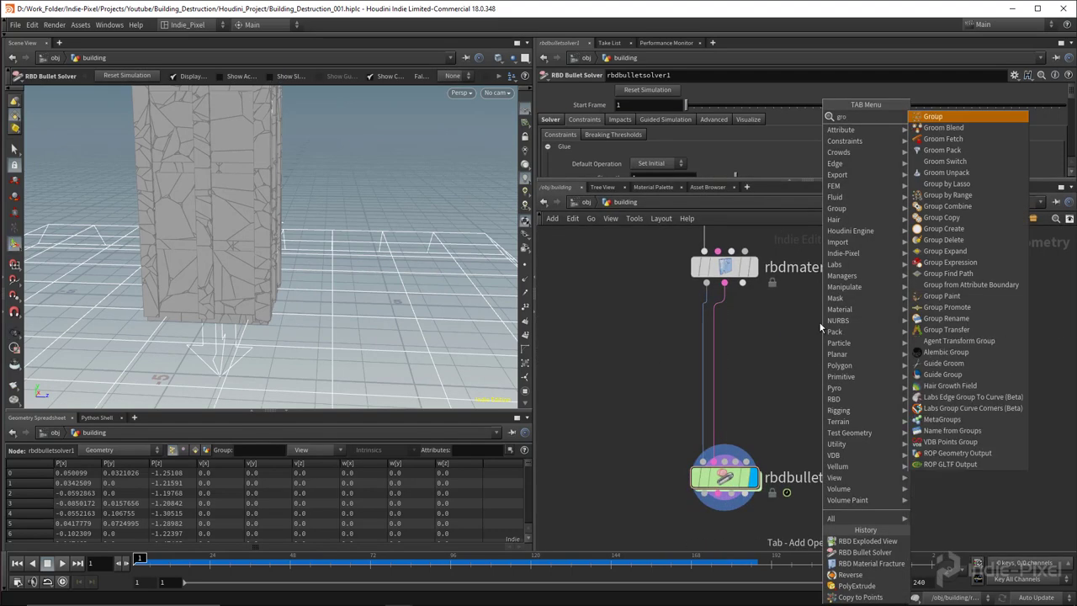
key("Return")
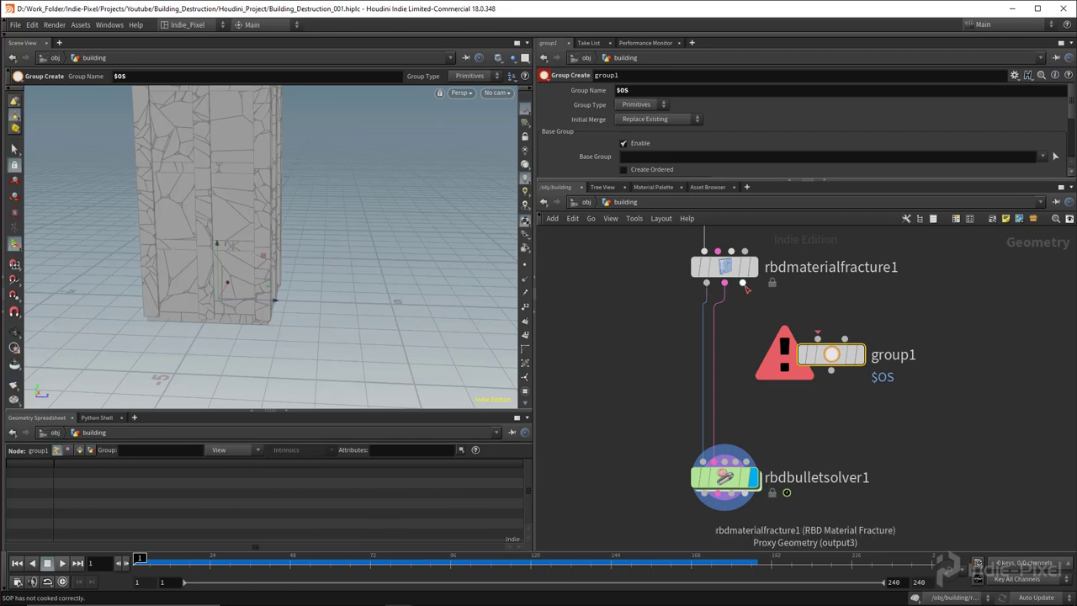
left_click_drag(742, 283, 817, 339)
left_click(859, 355)
Step: Rename the Group node to blast_pnts
double_click(896, 355)
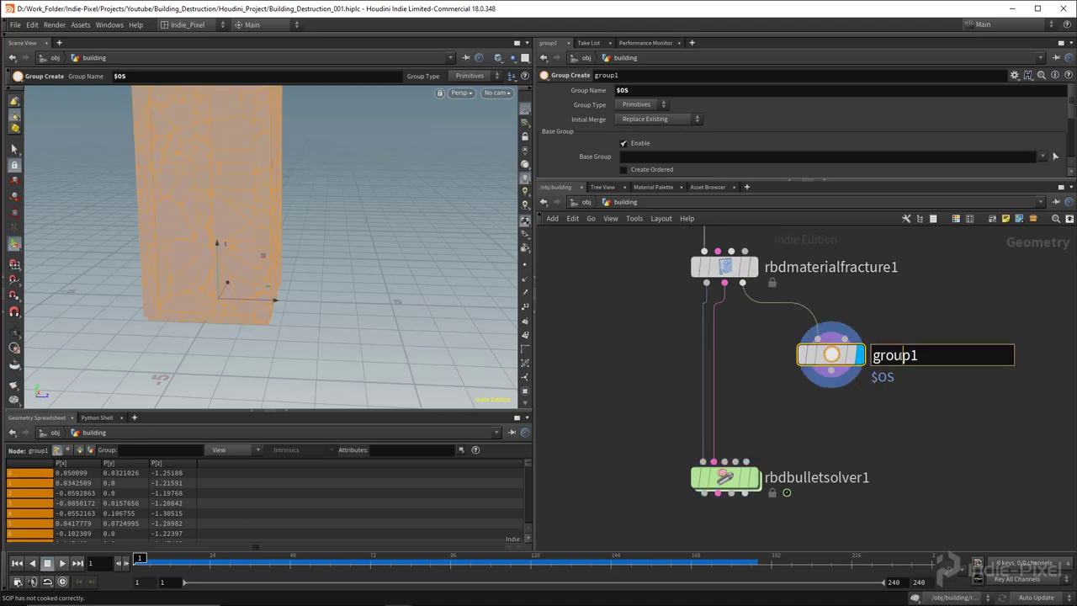
type("blast_pnt")
key("Return")
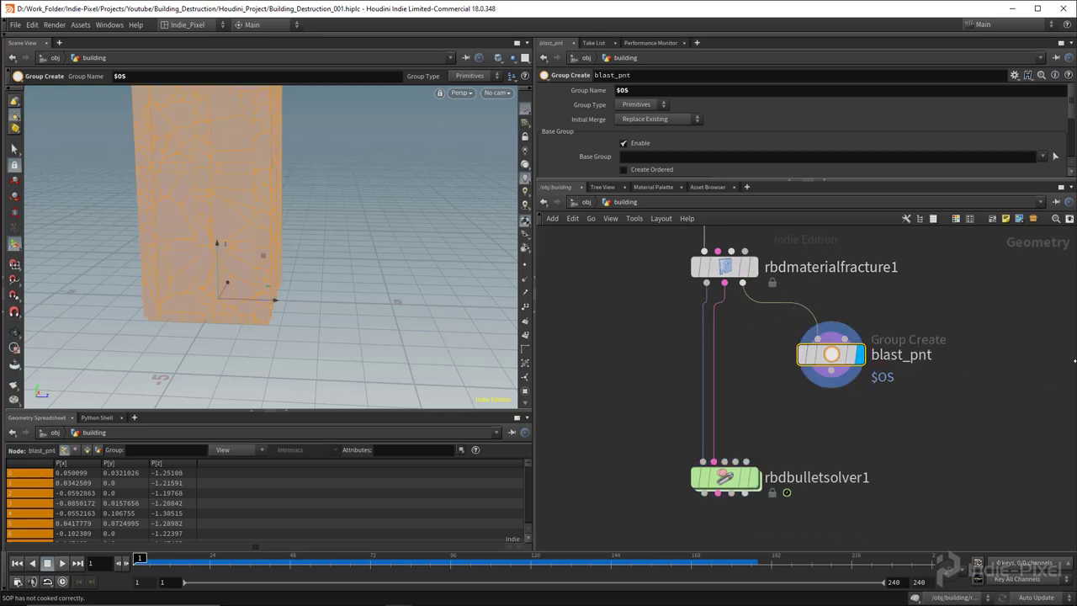
double_click(935, 354)
type("s")
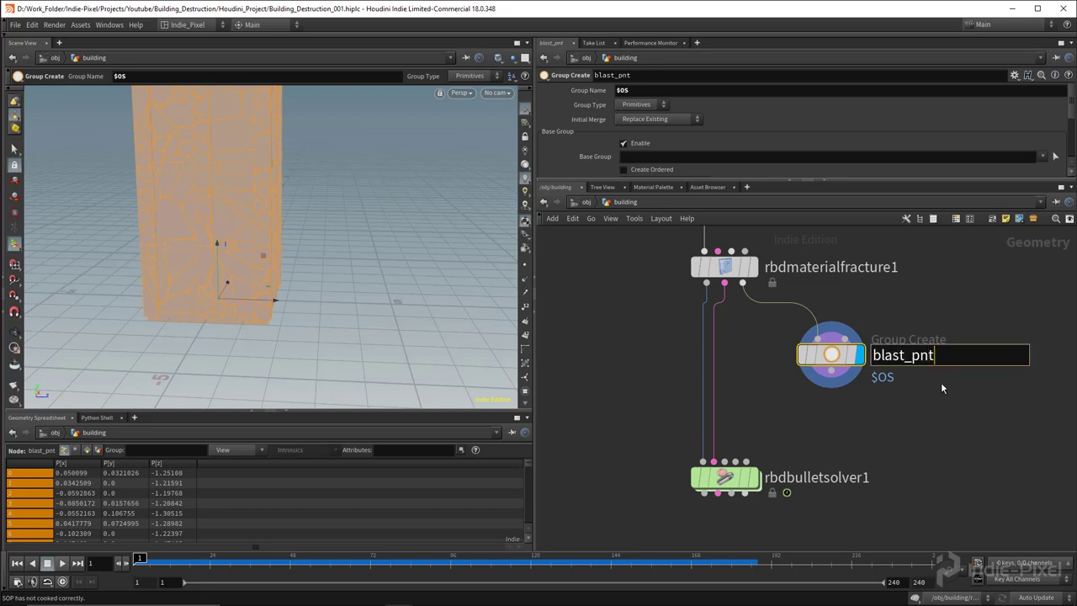
type("s")
key("Return")
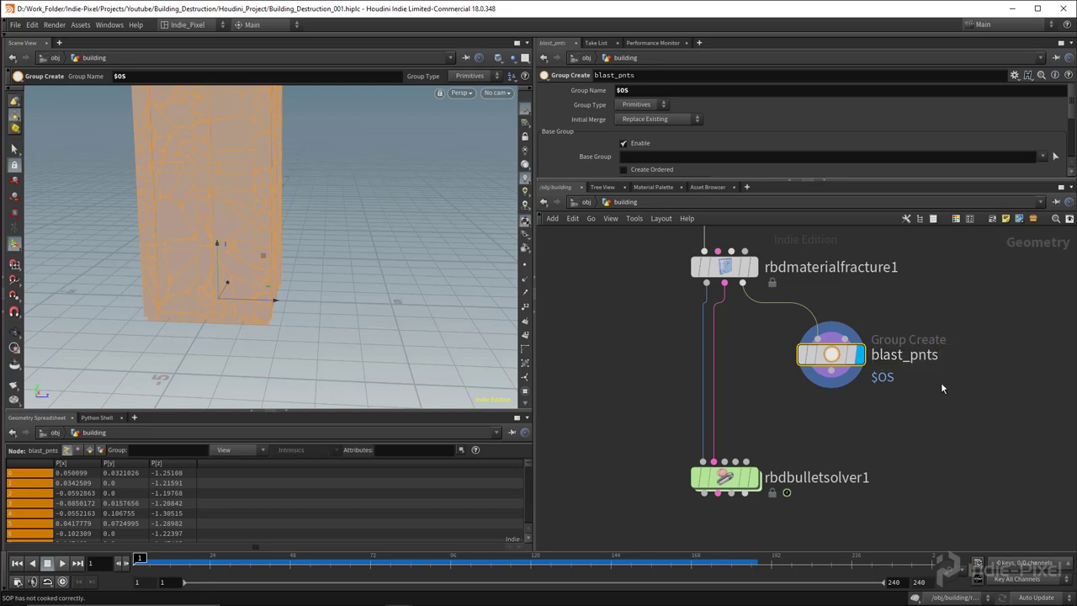
Step: Set the Group Type of blast_pnts to Points and enlarge the parameter area
left_click(641, 105)
left_click(637, 117)
left_click_drag(842, 180, 838, 220)
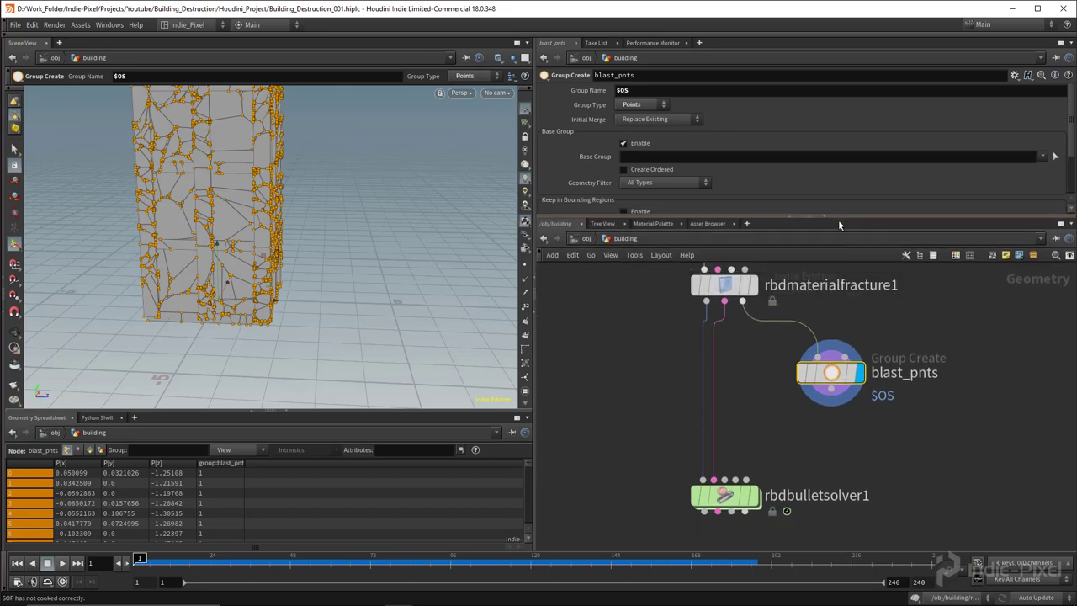
Step: Disable the Base Group on blast_pnts and enable Keep in Bounding Regions with the Bounding Sphere type
scroll(804, 164, "down", 3)
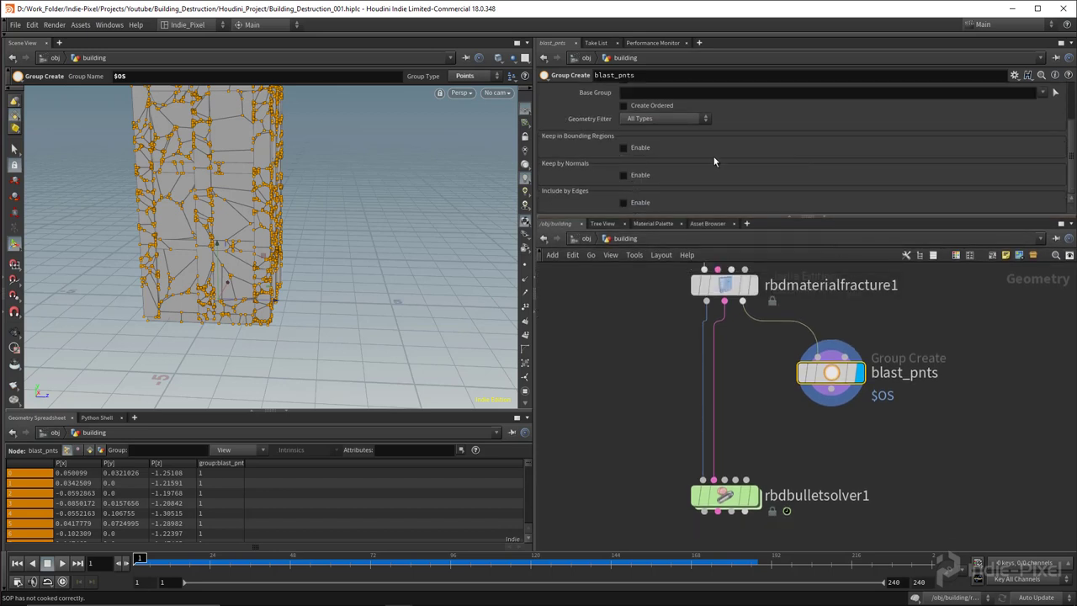
scroll(673, 139, "up", 1)
left_click(639, 125)
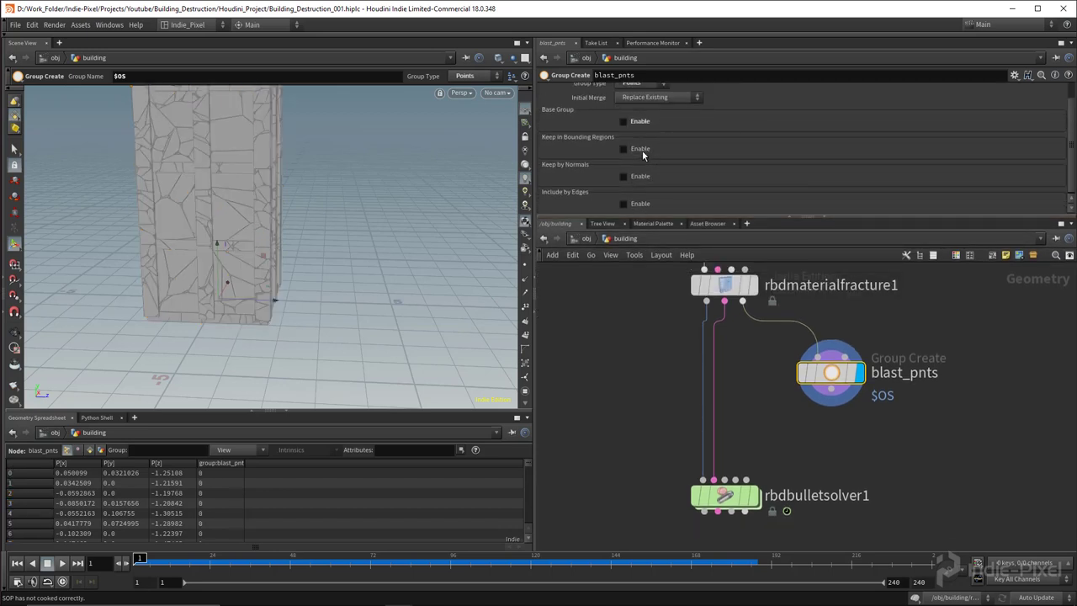
left_click(642, 150)
scroll(725, 164, "up", 1)
left_click(659, 140)
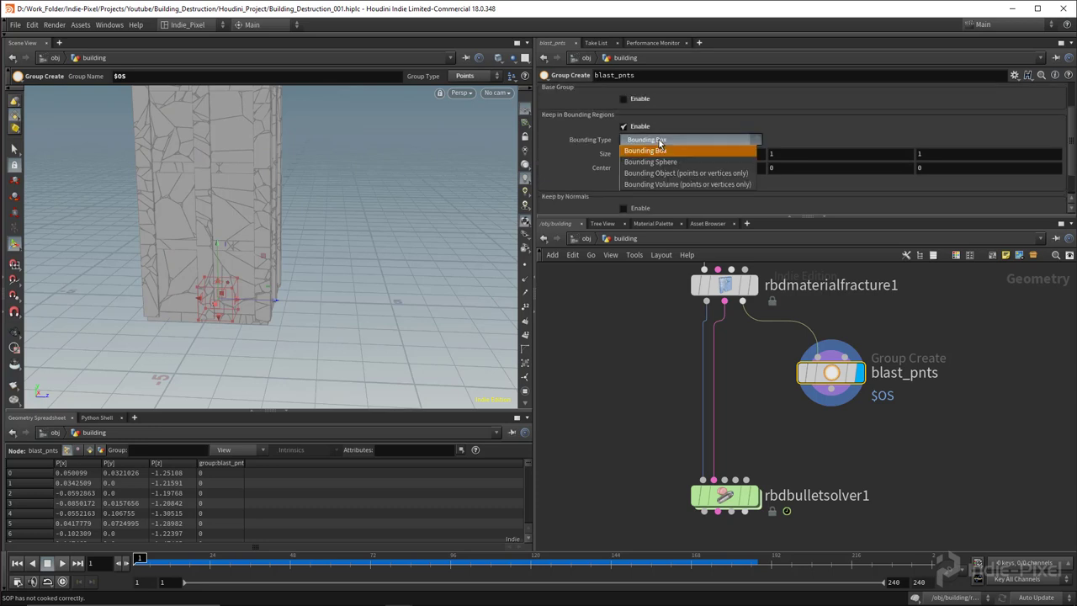
left_click(663, 166)
Step: Move and scale the bounding sphere over the building's lower corner, sized about 2.91 × 2.57 × 2.60 and centred near (-1.52, 0.79, 1.48)
left_click_drag(243, 327, 296, 320, "alt")
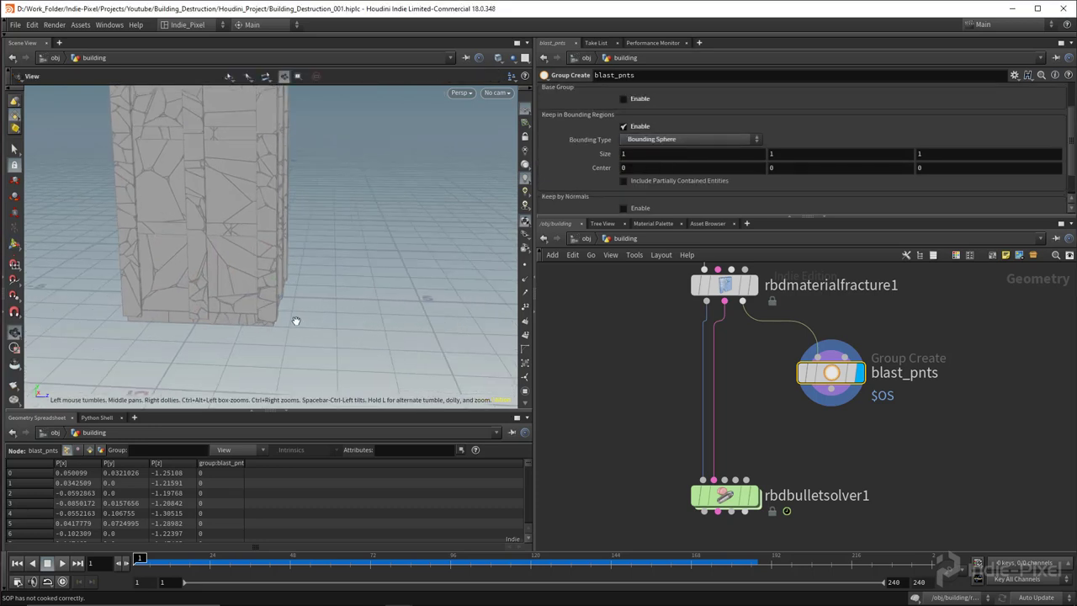
middle_click_drag(295, 319, 289, 311, "alt")
mouse_move(276, 310)
left_mouse_down("alt")
mouse_move(295, 320)
mouse_move(286, 313)
left_mouse_up("alt")
left_click_drag(186, 269, 299, 335, "alt")
left_click_drag(300, 335, 256, 299, "alt")
key("Escape")
left_click_drag(353, 310, 391, 332, "alt")
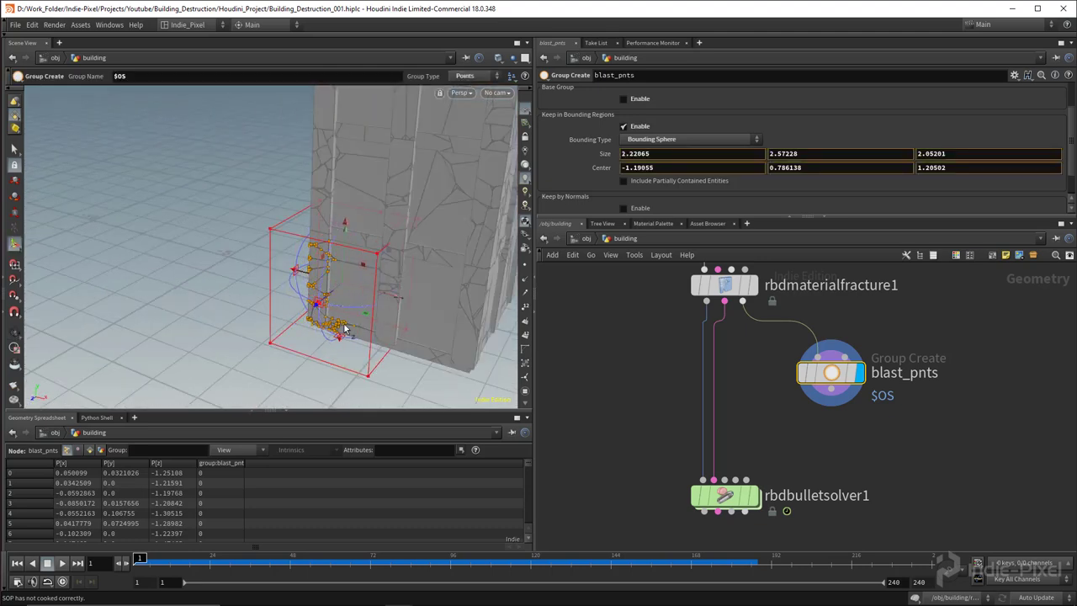
left_click_drag(299, 333, 275, 350)
left_click_drag(232, 316, 330, 335, "alt")
left_click_drag(330, 335, 289, 249)
right_click_drag(289, 250, 359, 189, "alt")
middle_click_drag(360, 188, 351, 214, "alt")
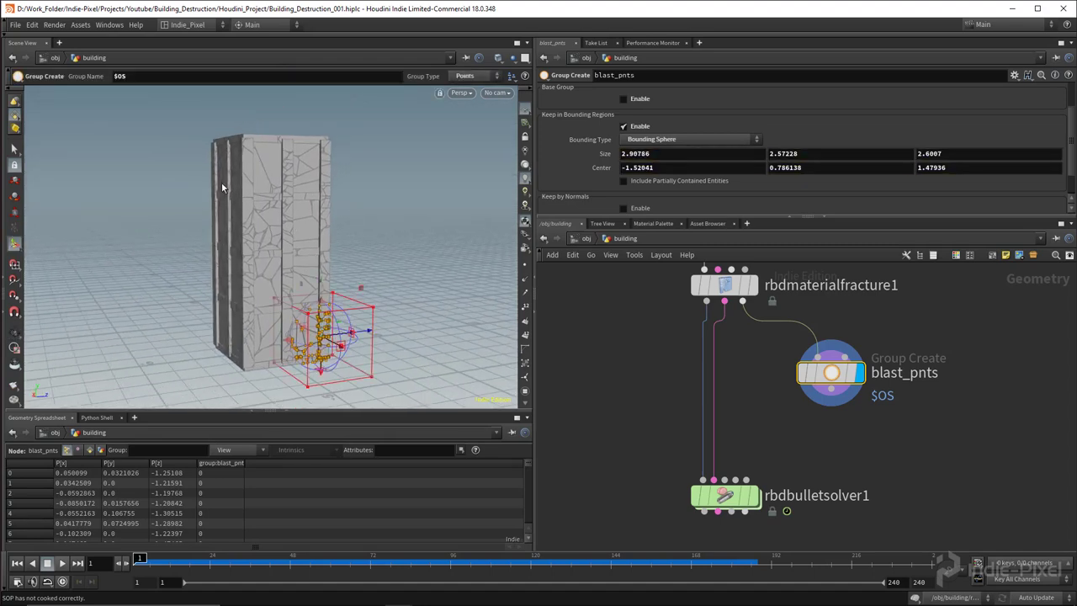
left_click_drag(328, 287, 288, 284, "alt")
right_click_drag(288, 283, 354, 299, "alt")
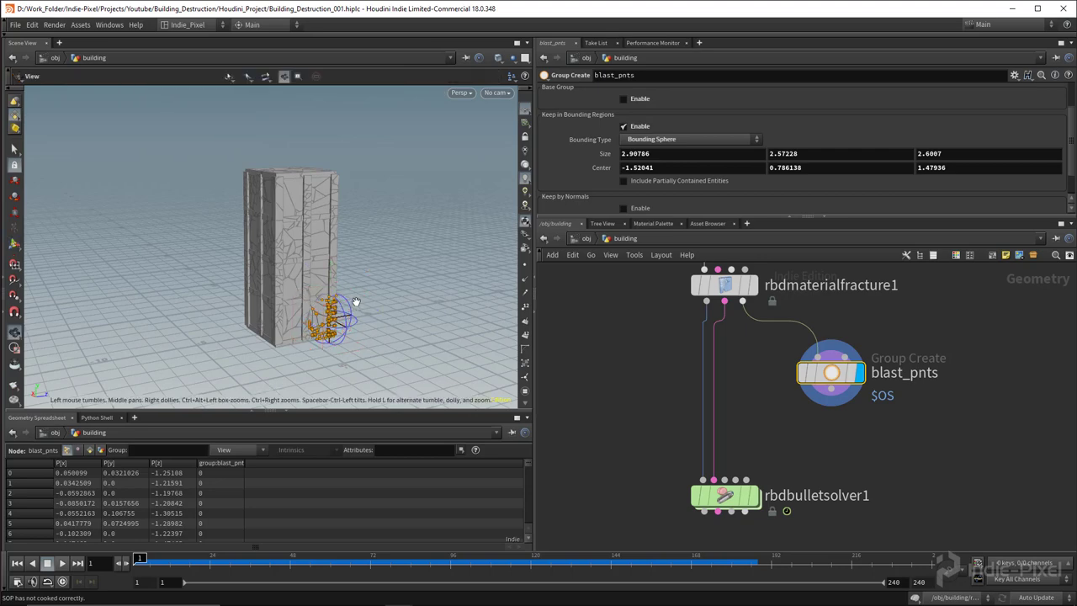
middle_click_drag(357, 302, 340, 282, "alt")
left_click_drag(340, 282, 389, 289, "alt")
Step: Add a Point Velocity node below blast_pnts, connect the group's output to it, and display it
middle_click_drag(793, 430, 717, 386)
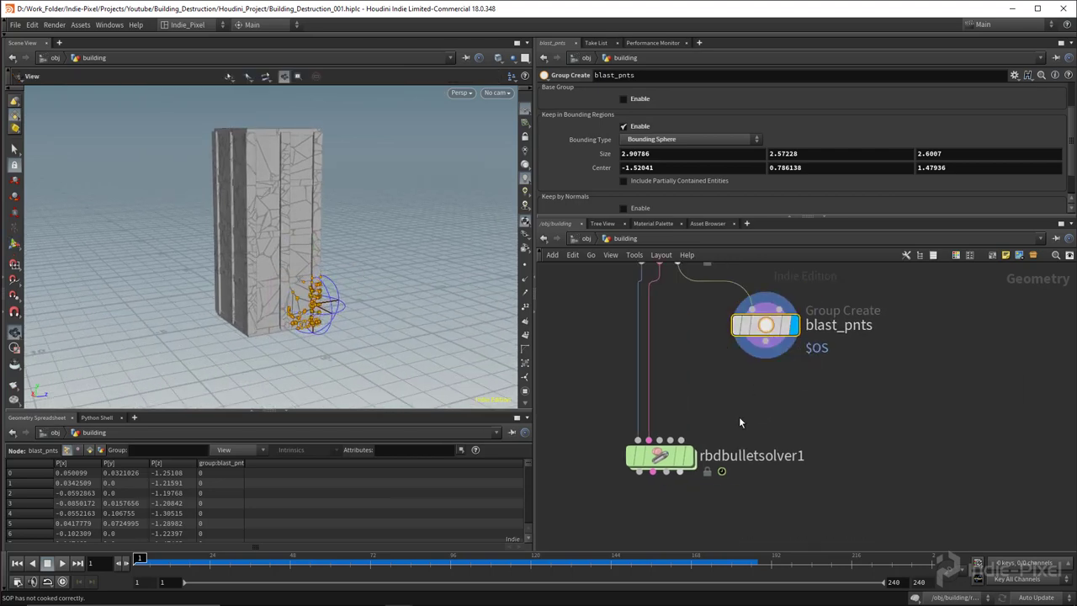
key("Tab")
type("point")
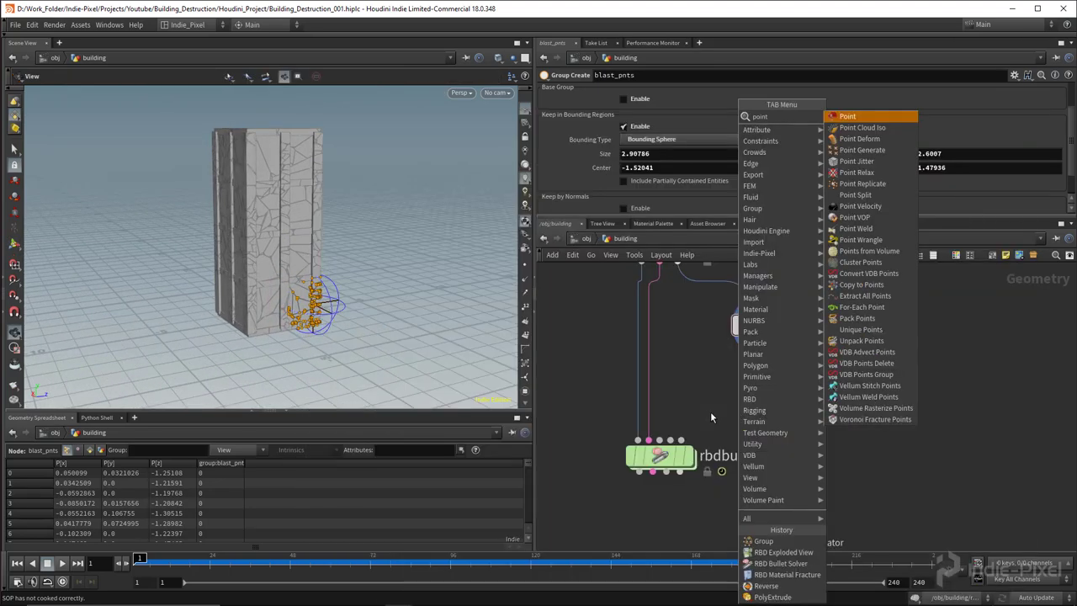
left_click(855, 206)
left_click(767, 395)
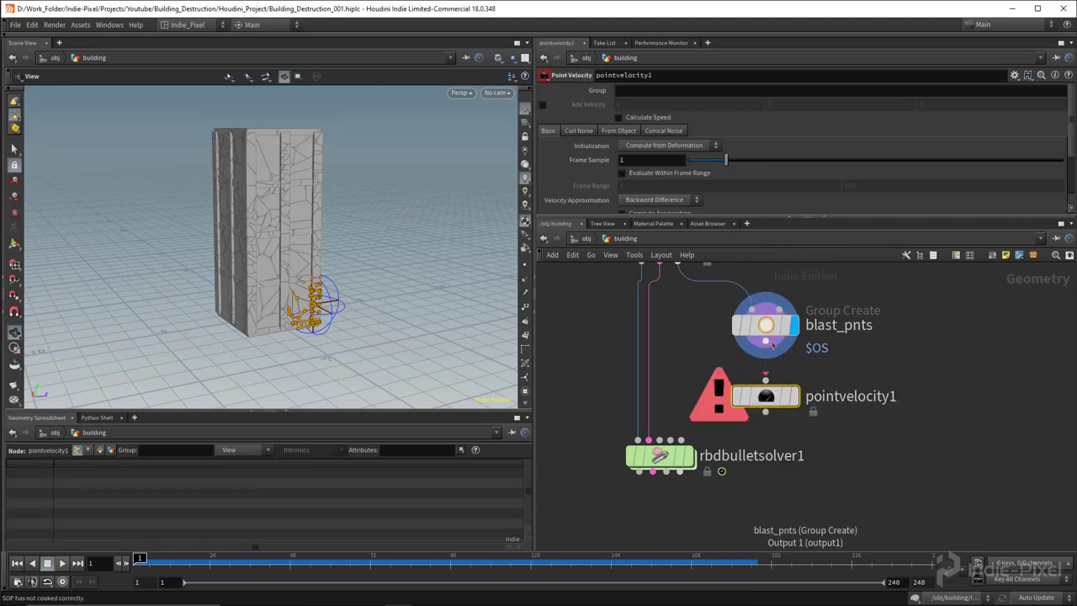
left_click(794, 397)
left_click_drag(771, 396, 770, 379)
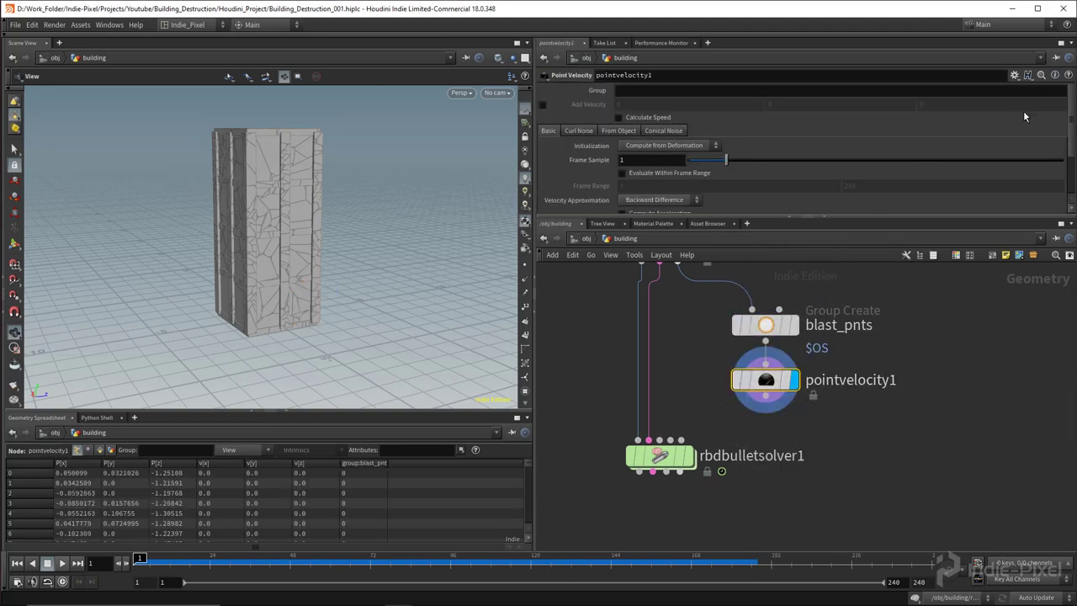
Step: Copy the blast_pnts node name and use it as the Group of the Point Velocity node
double_click(842, 327)
key("ctrl+c")
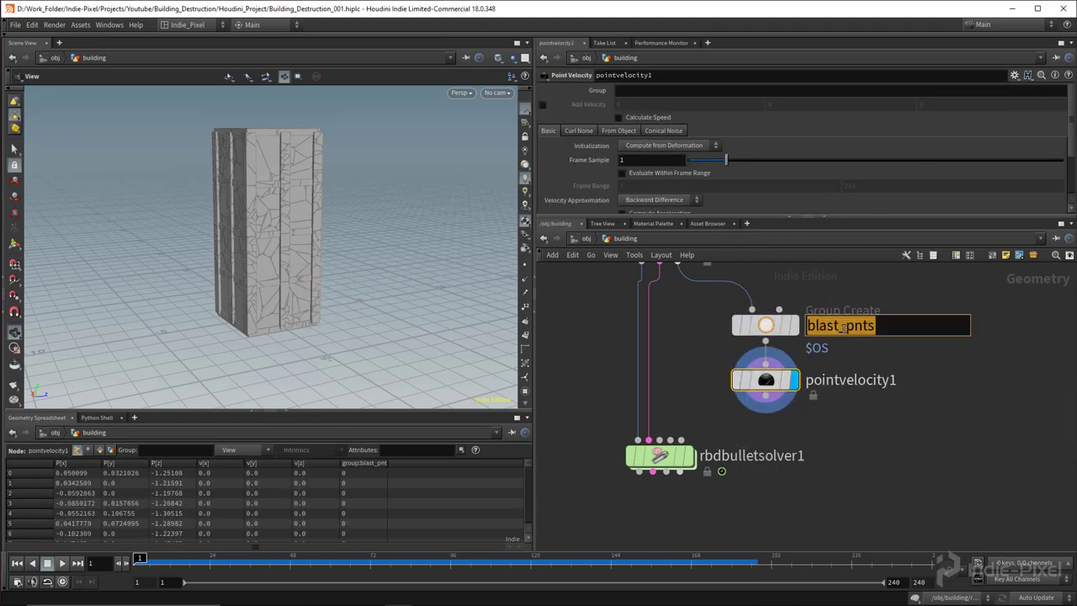
left_click(695, 90)
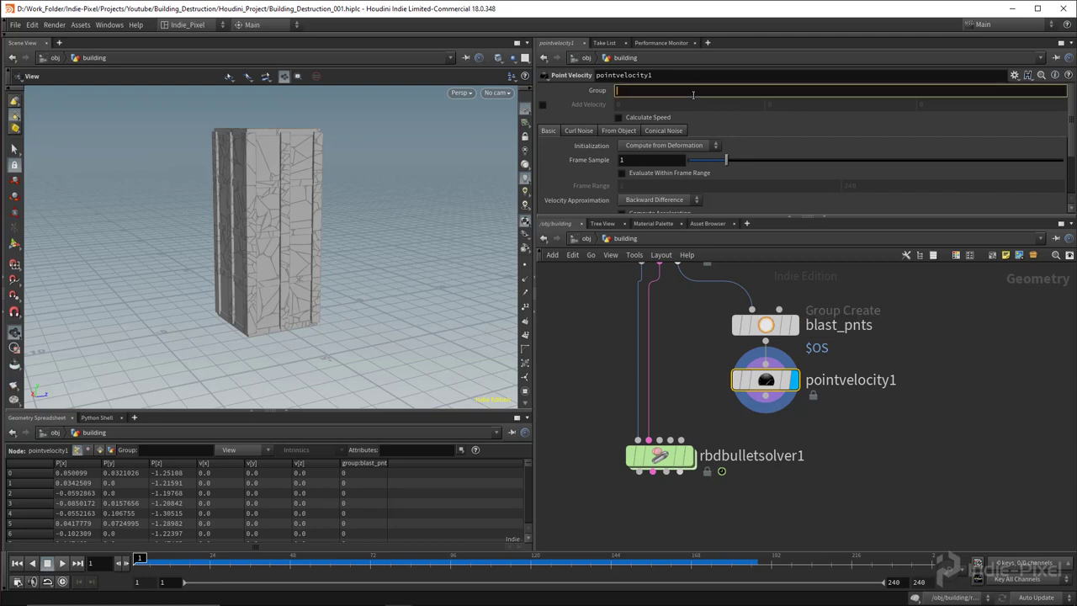
key("ctrl+v")
key("Return")
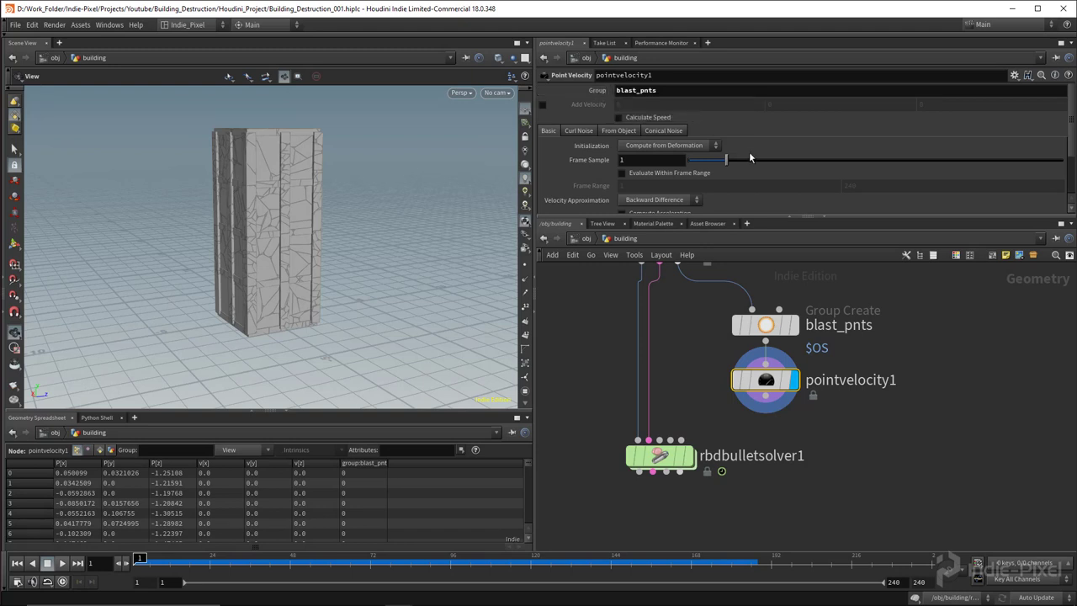
Step: Enable Conical Noise on the Point Velocity node and enlarge the parameter area
left_click(671, 131)
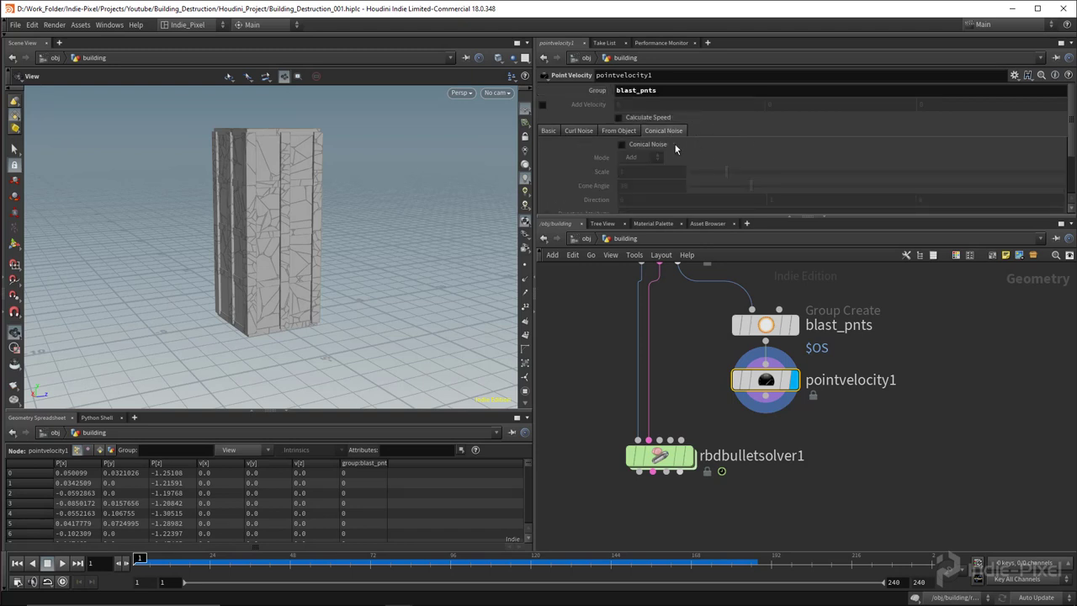
left_click(645, 146)
left_click_drag(875, 218, 875, 288)
left_click_drag(340, 312, 370, 313)
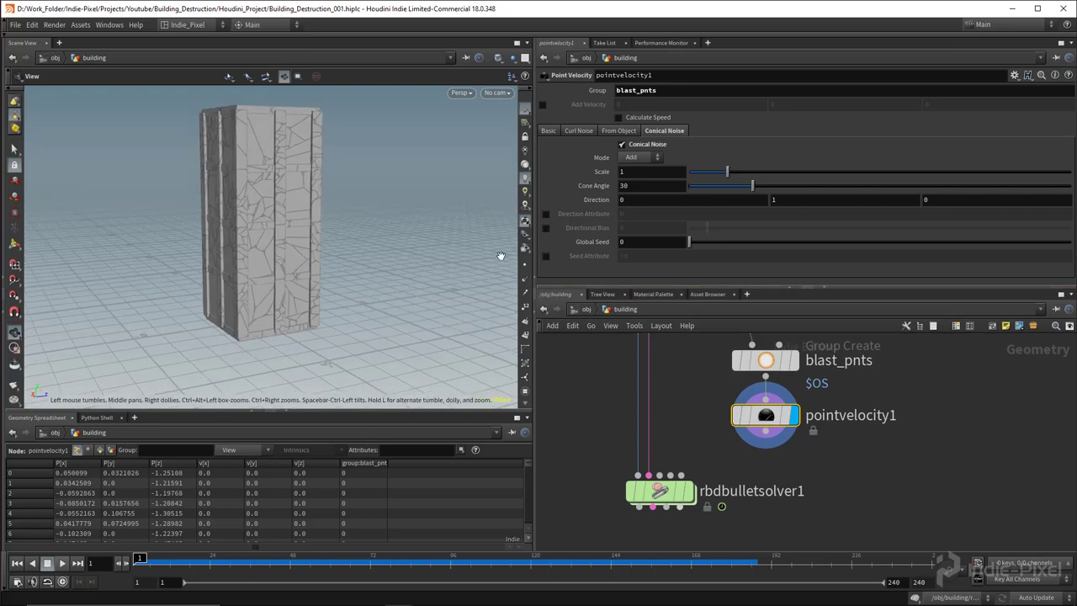
Step: Set the conical noise Direction to 0, 0.5, 1 and check it against the building's axes
left_click(841, 195)
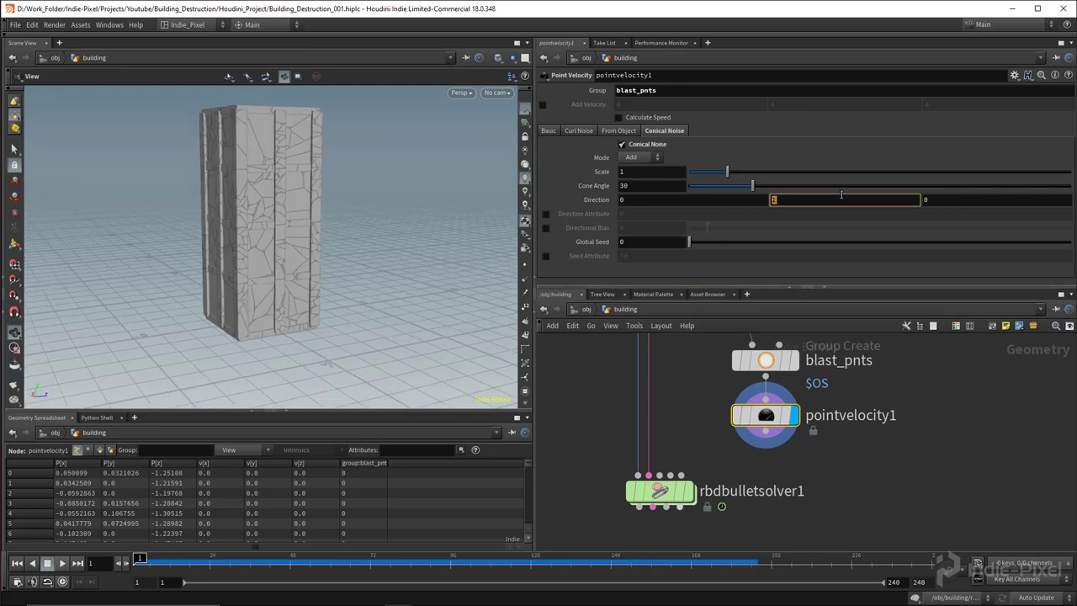
type(".5")
key("Return")
left_click(934, 200)
type("1")
key("Return")
left_click_drag(373, 291, 161, 357)
left_click_drag(42, 399, 48, 392)
left_click_drag(241, 362, 268, 360)
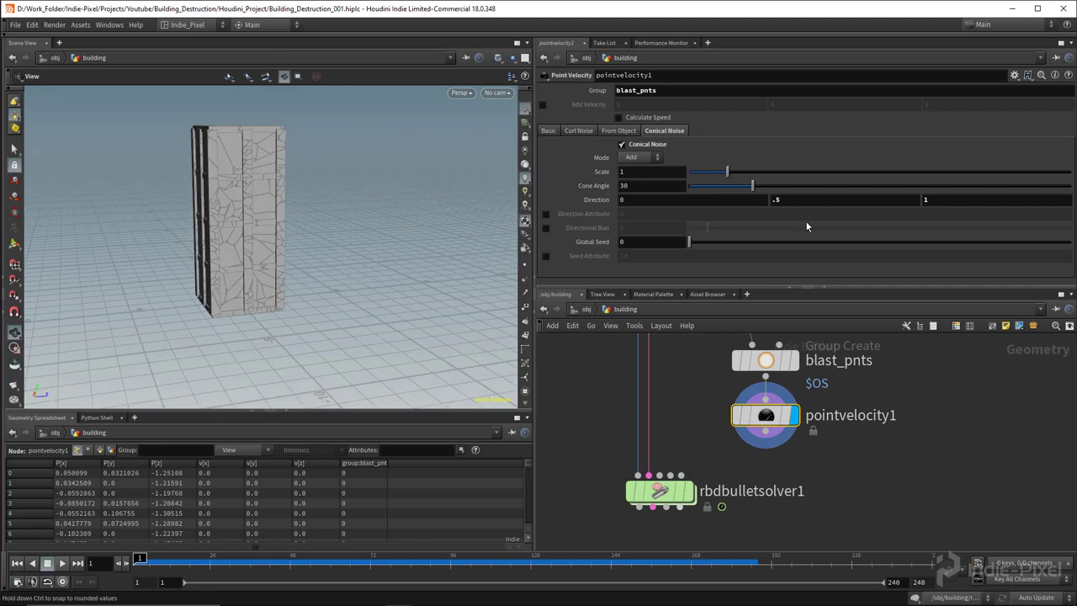
Step: Set the conical noise Scale to 30
left_click(653, 172)
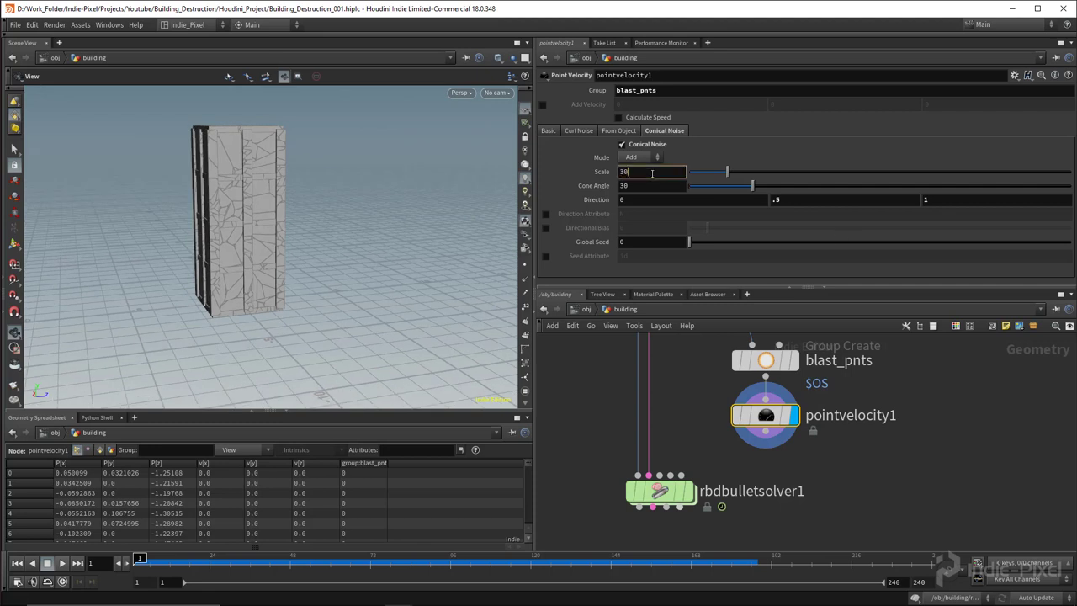
type("30")
key("Return")
Step: Connect the Point Velocity output to the third input of rbdbulletsolver1 and display the solver
scroll(695, 457, "up", 1)
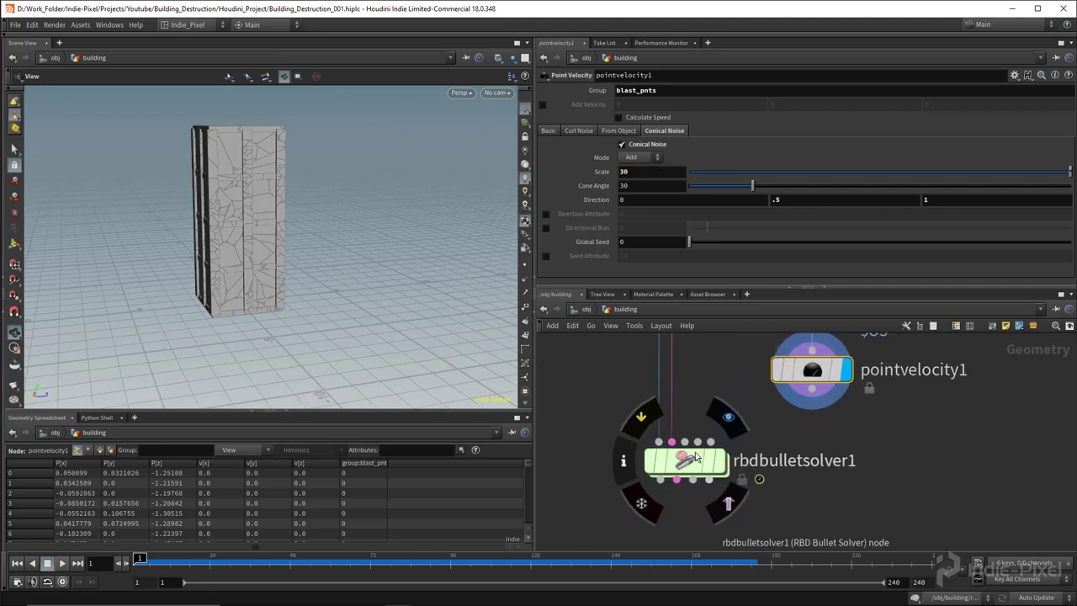
scroll(695, 457, "up", 1)
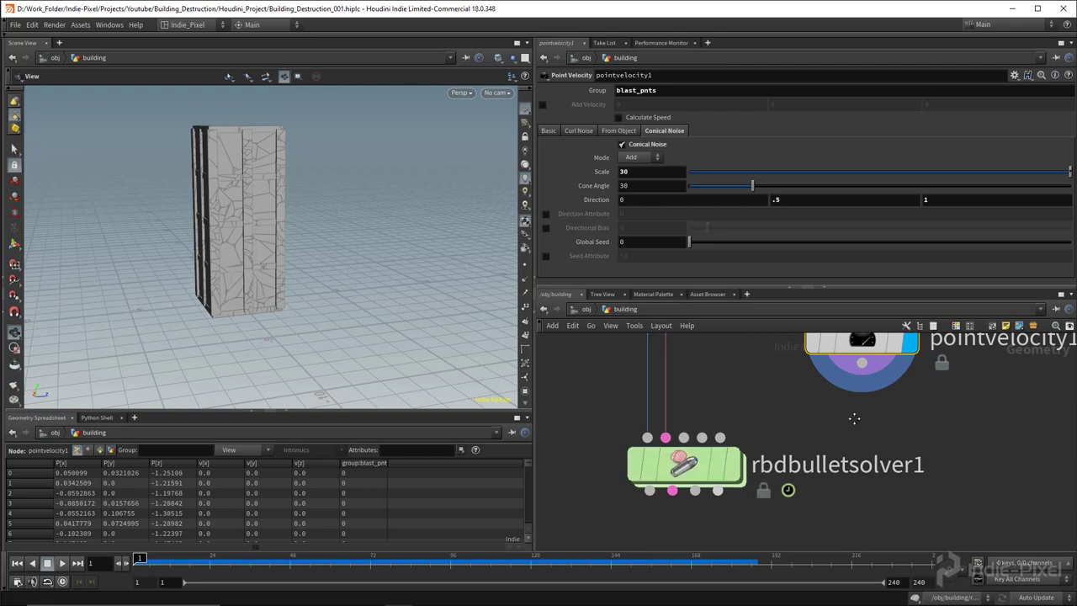
left_click_drag(864, 363, 684, 437)
left_click(734, 471)
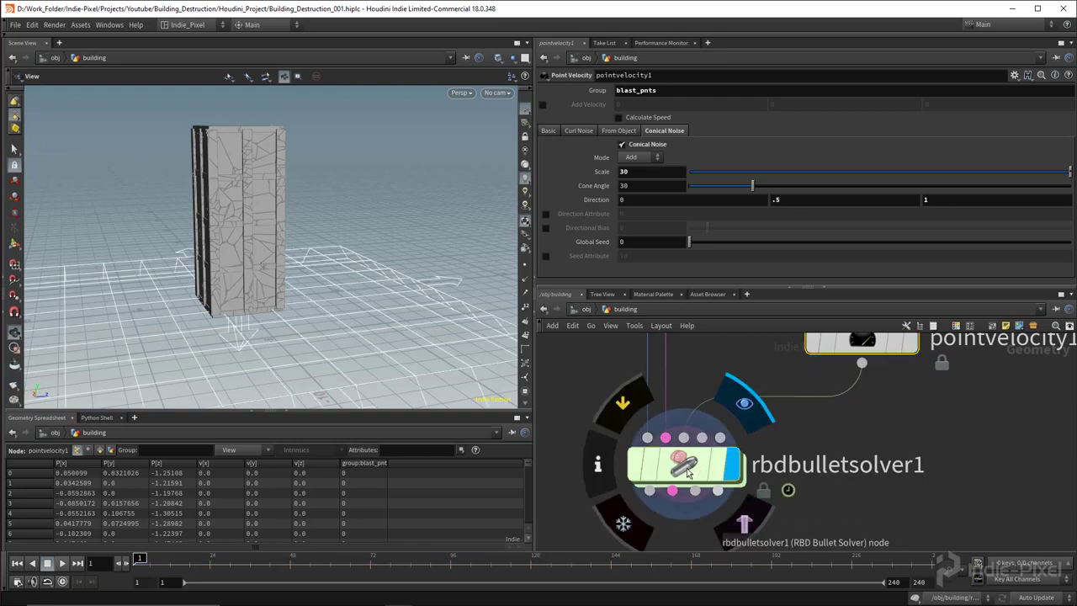
left_click_drag(299, 305, 261, 276)
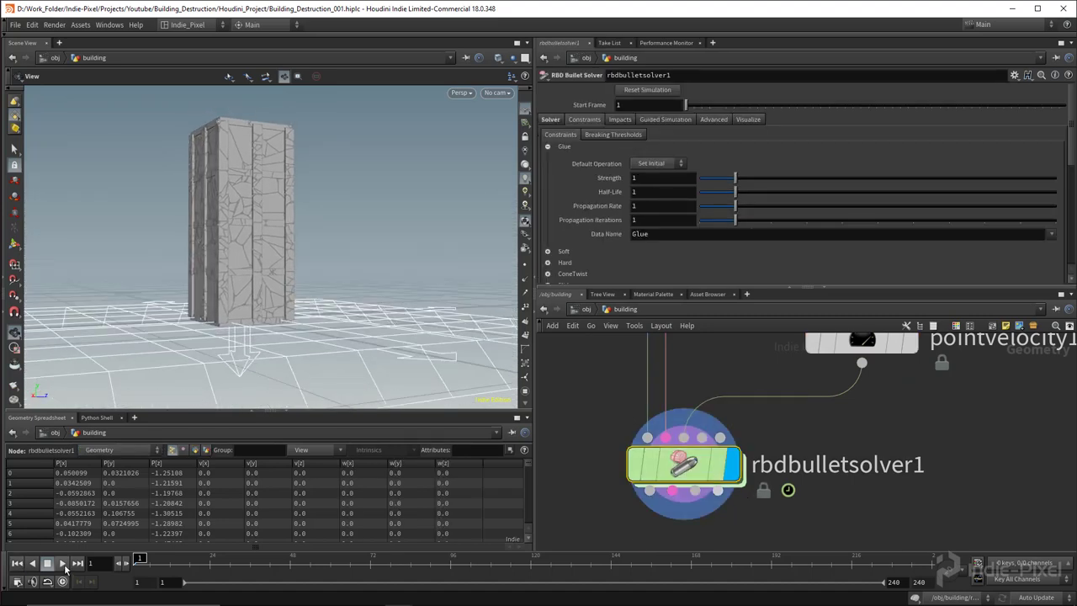
Step: Play the simulation from frame 1 and examine how the blast breaks the building's lower corner and collapses it
left_click(61, 566)
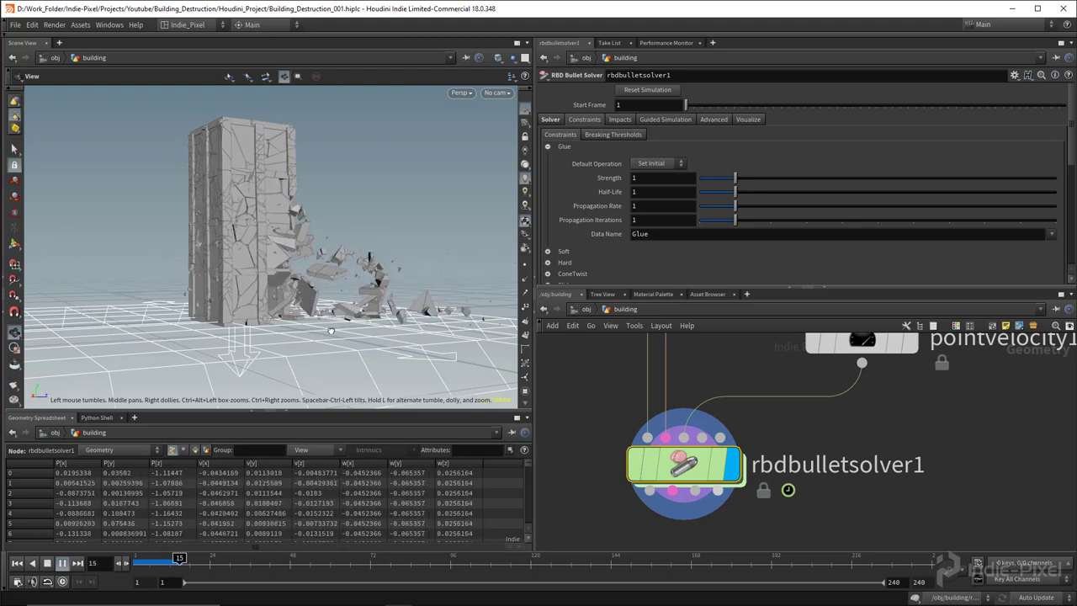
left_click_drag(335, 322, 368, 310)
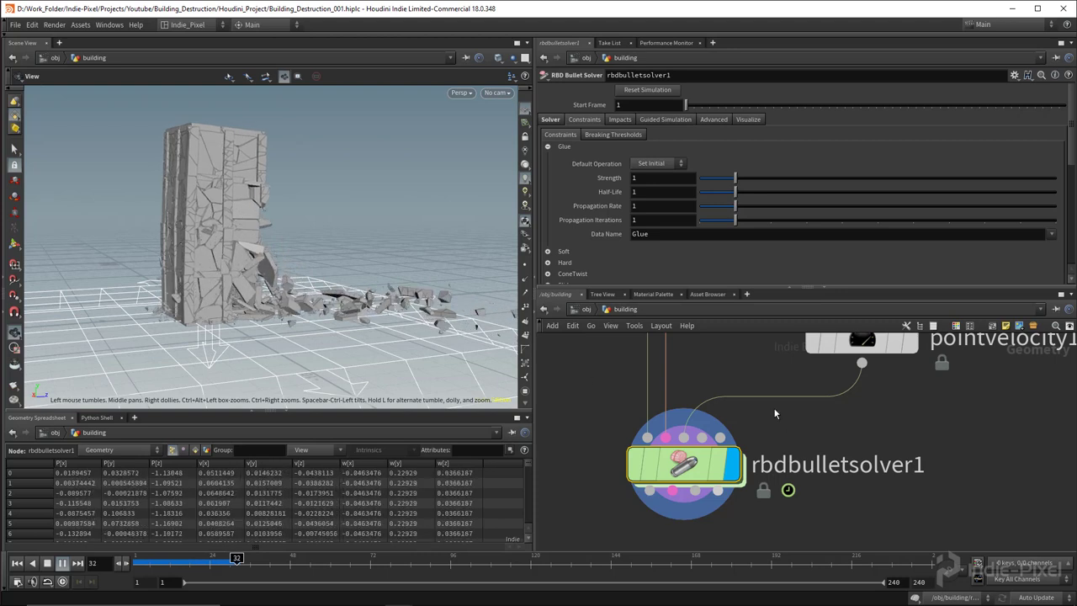
scroll(775, 413, "down", 3)
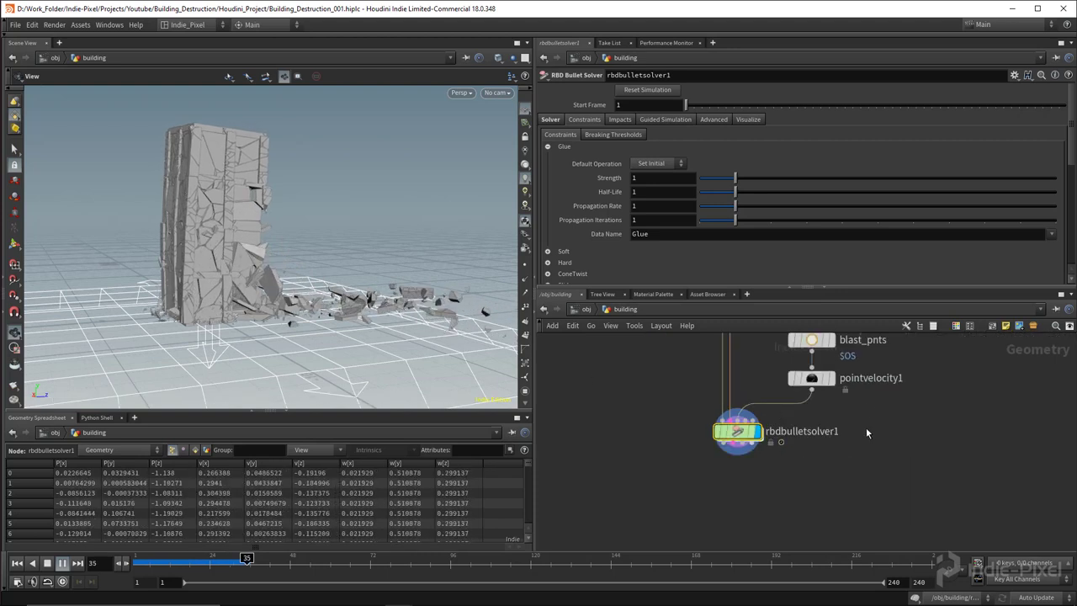
middle_click_drag(783, 444, 781, 479)
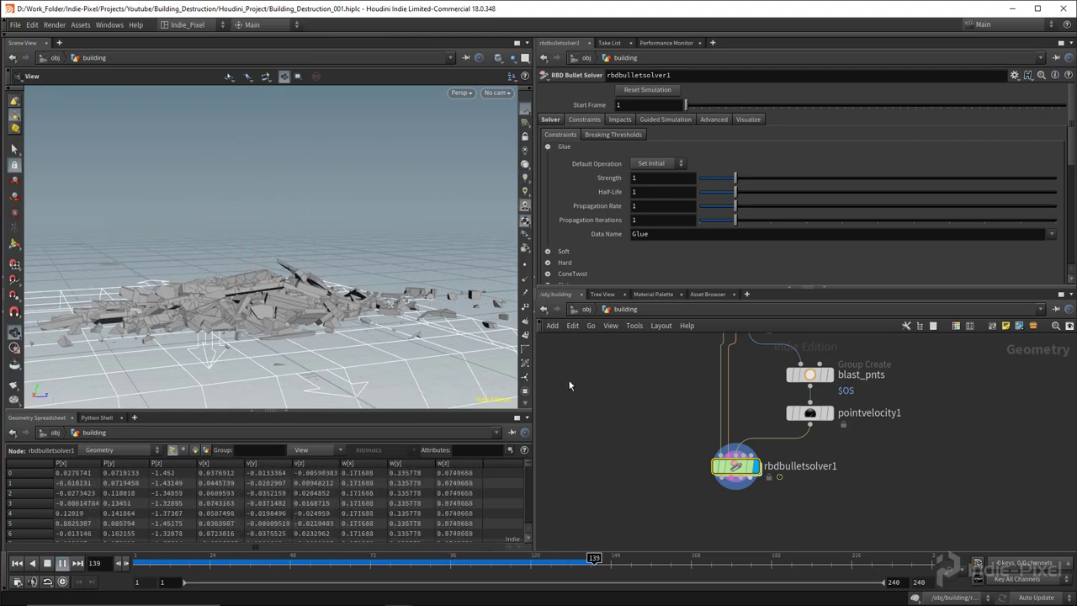
Step: Stop playback, set the playback range to end at frame 160, and replay the collapse
key("Up")
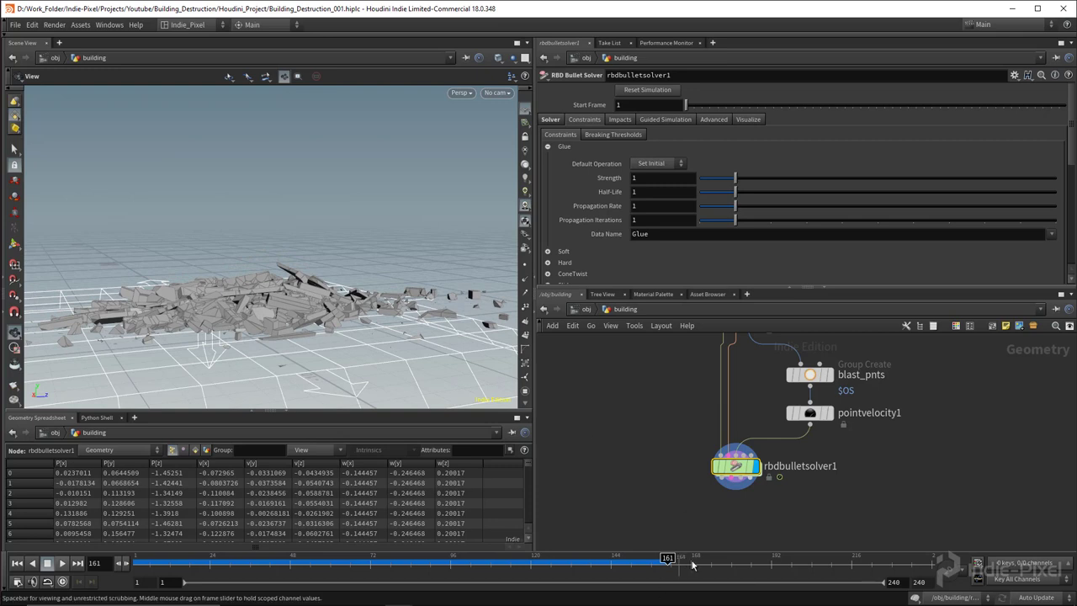
key("Left")
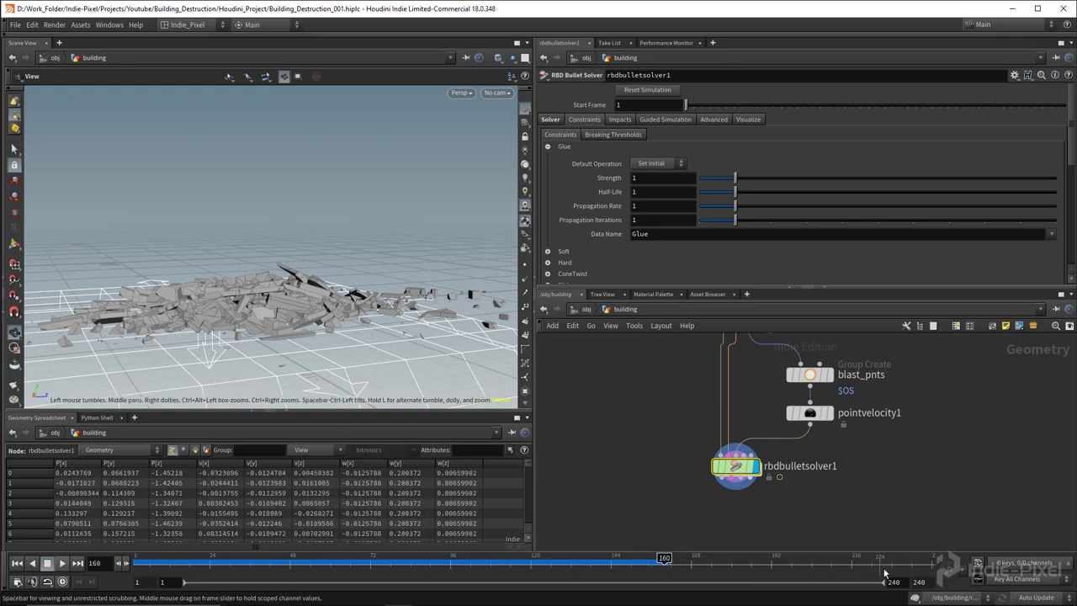
left_click_drag(883, 582, 737, 582)
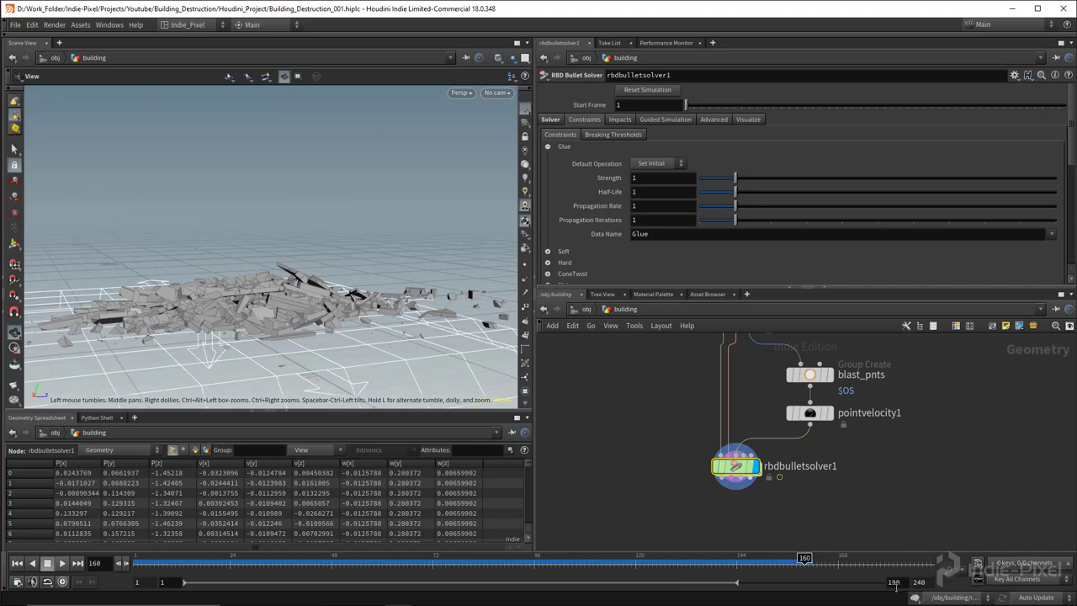
type("0")
key("Return")
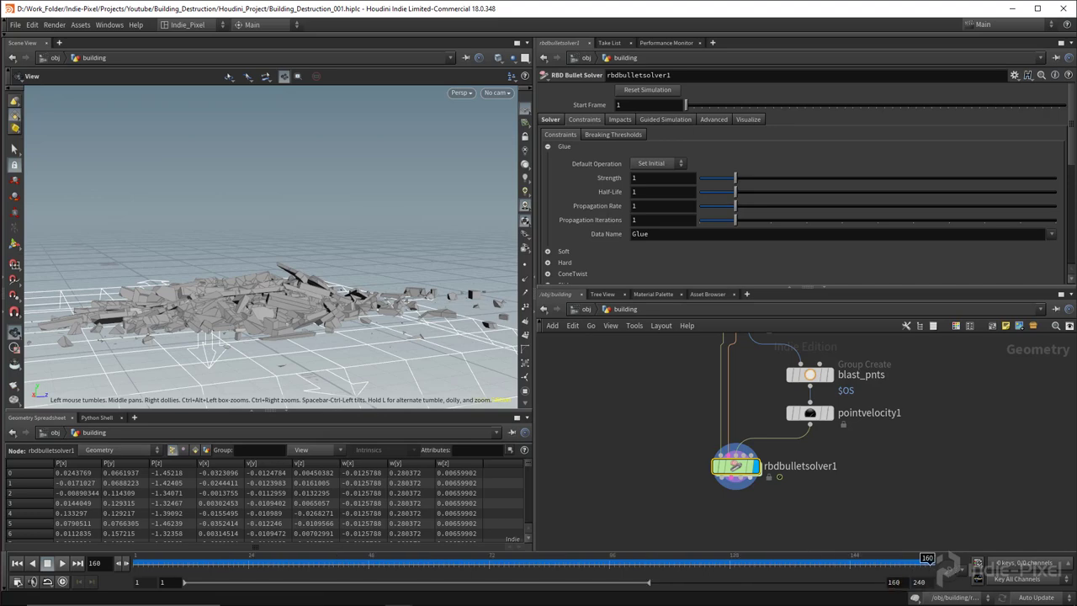
left_click(62, 563)
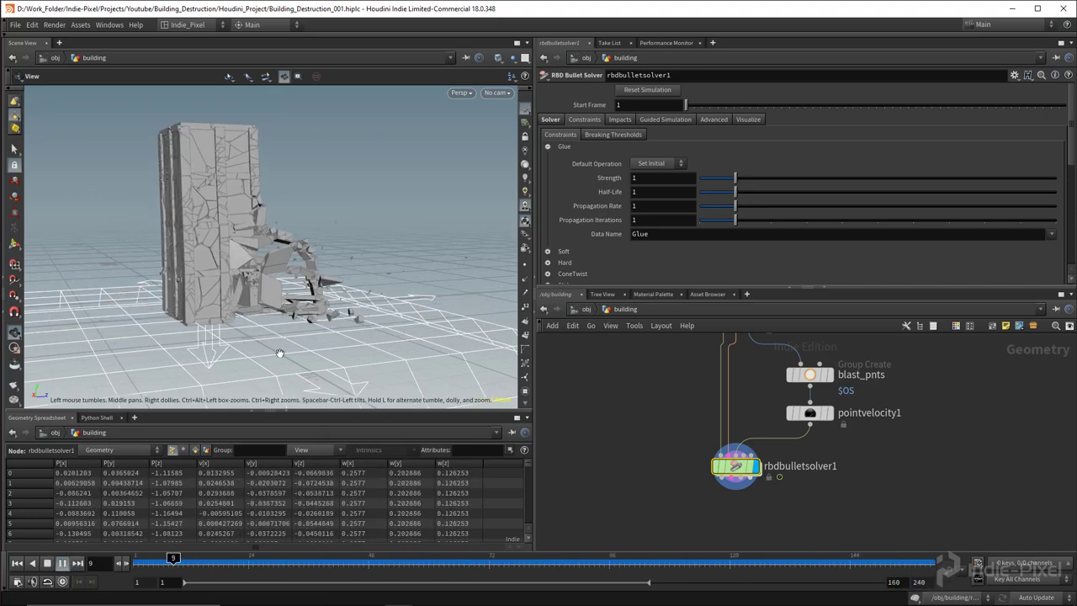
left_click_drag(298, 344, 311, 335)
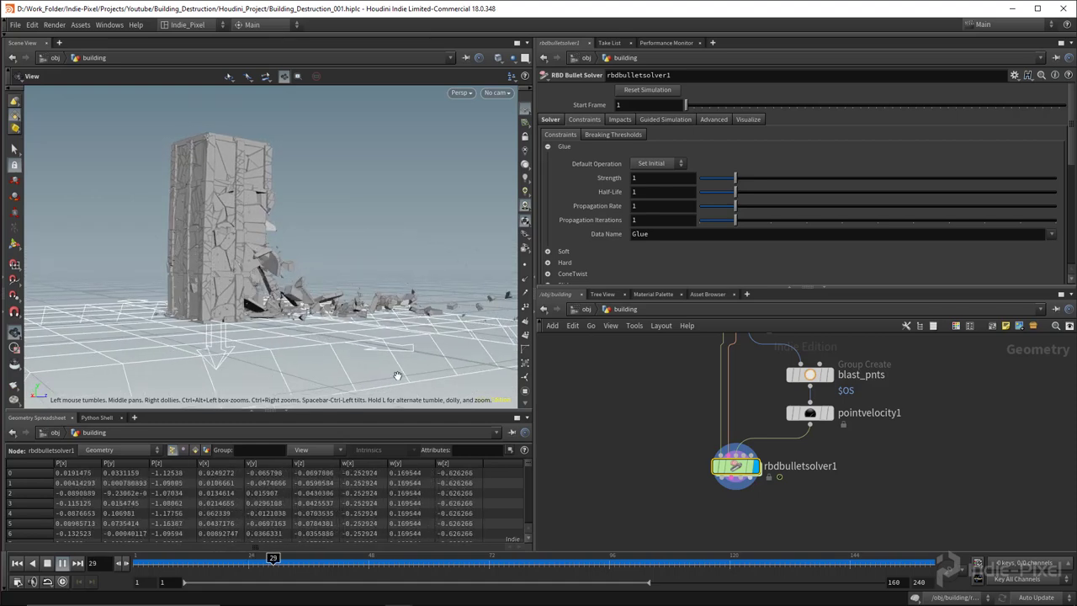
Step: Add a File Cache node below rbdbulletsolver1, connect the solver's first output to it, and display the cache
middle_click_drag(729, 528, 716, 476)
key("Tab")
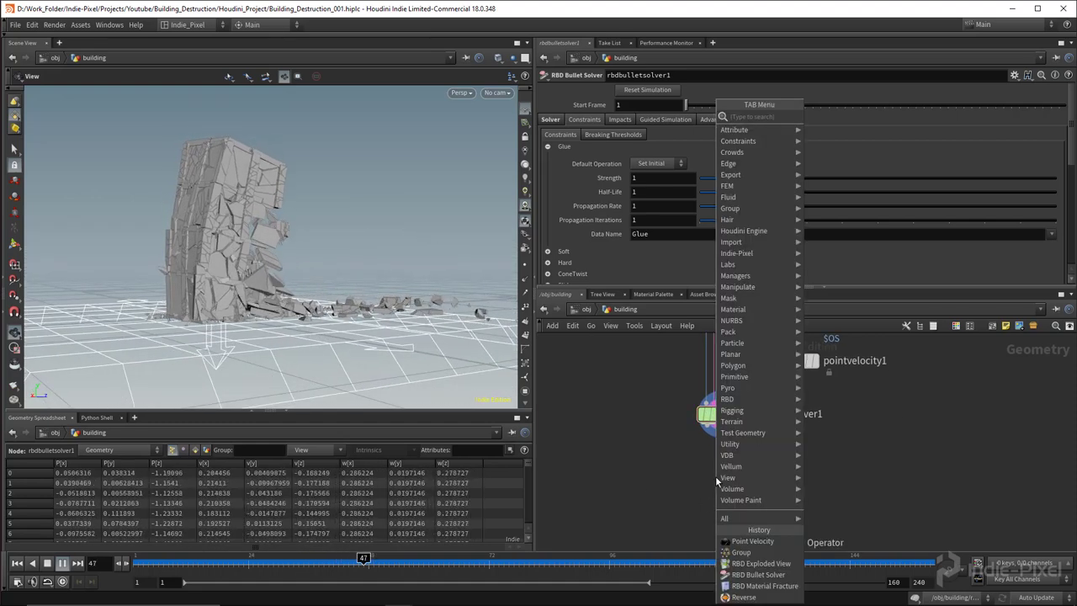
type("fil")
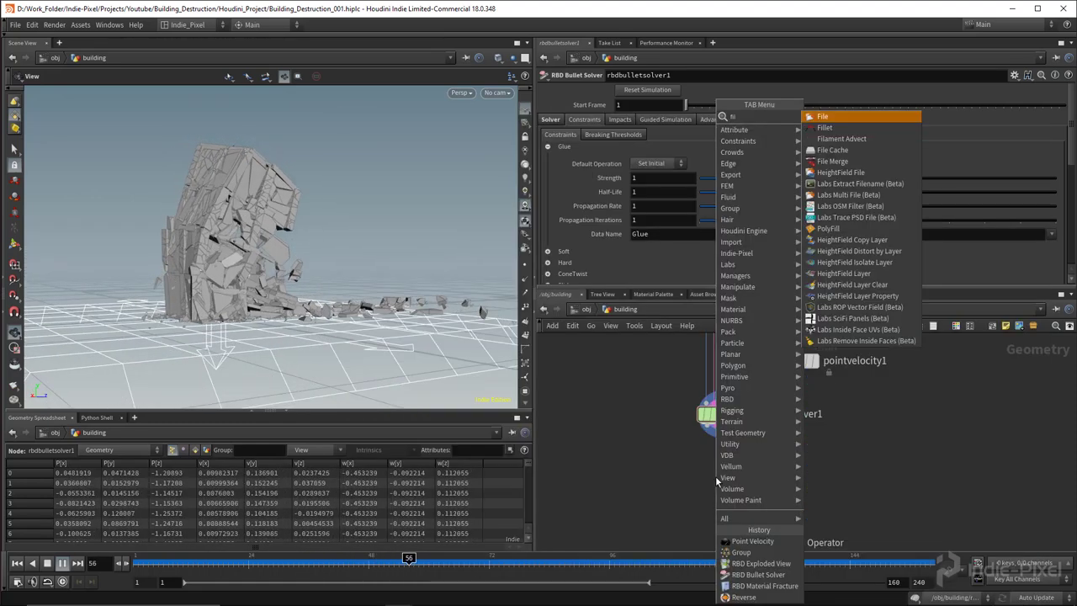
left_click(832, 151)
left_click(714, 473)
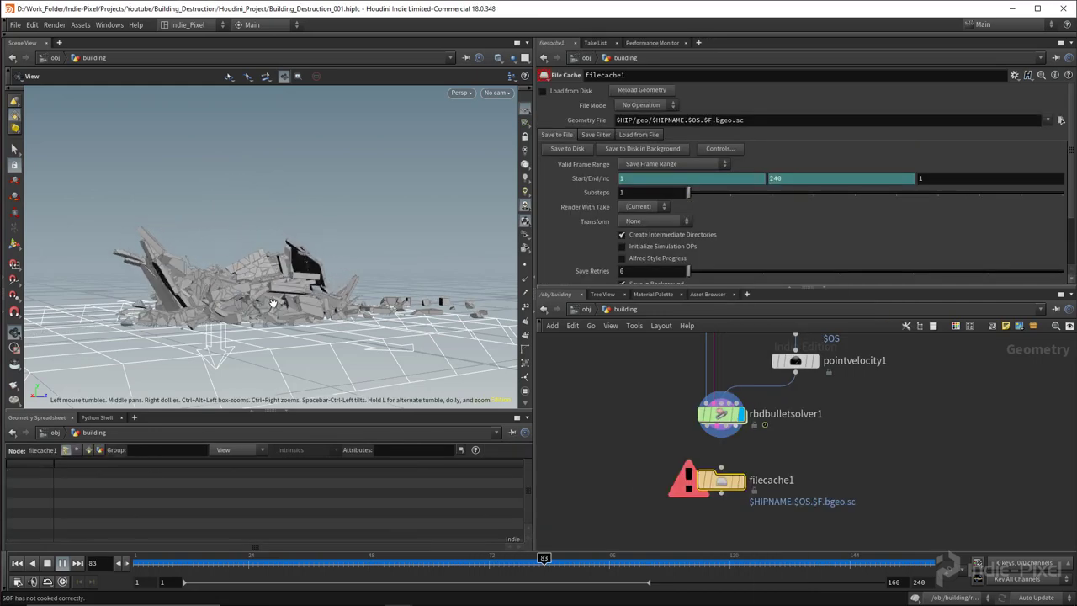
scroll(712, 463, "up", 2)
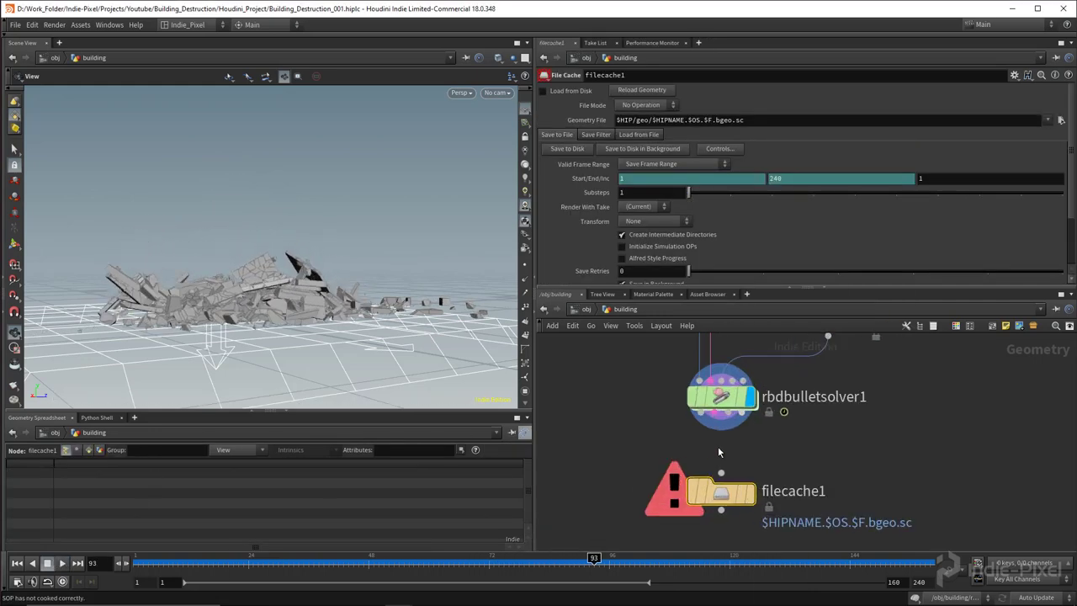
left_click_drag(721, 437, 721, 466)
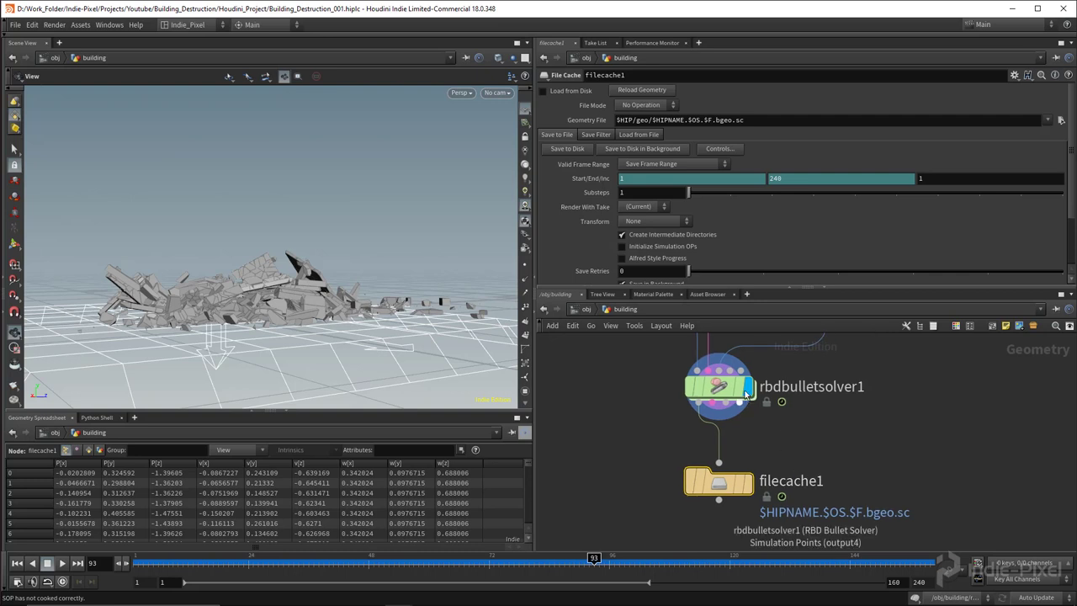
left_click(749, 484)
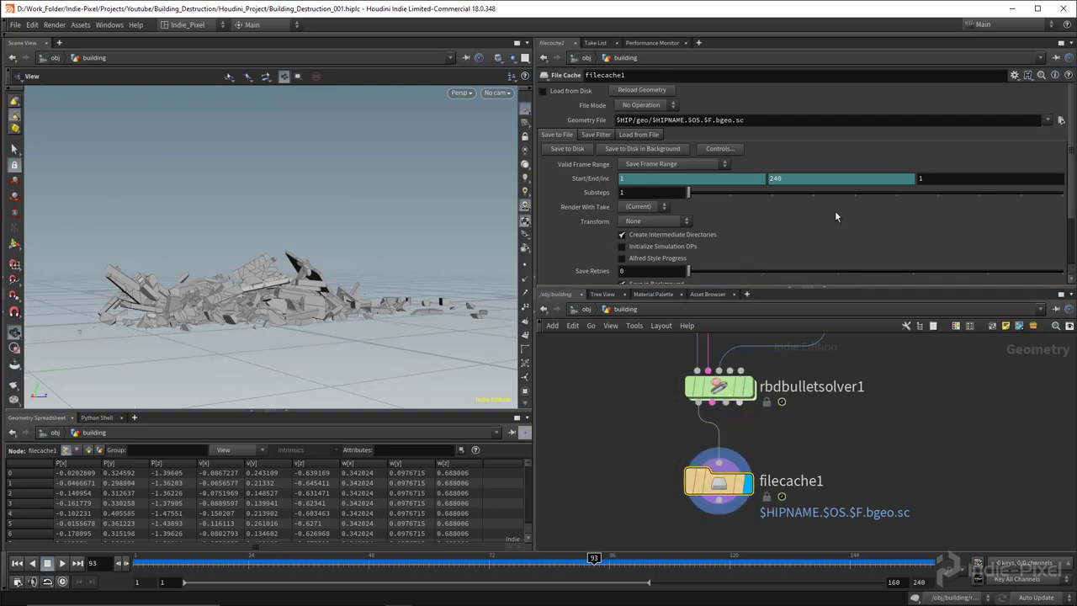
Step: Remove the expressions from the file cache's Start/End/Inc frame range and set the end frame to 160
left_click(597, 183, "ctrl+shift")
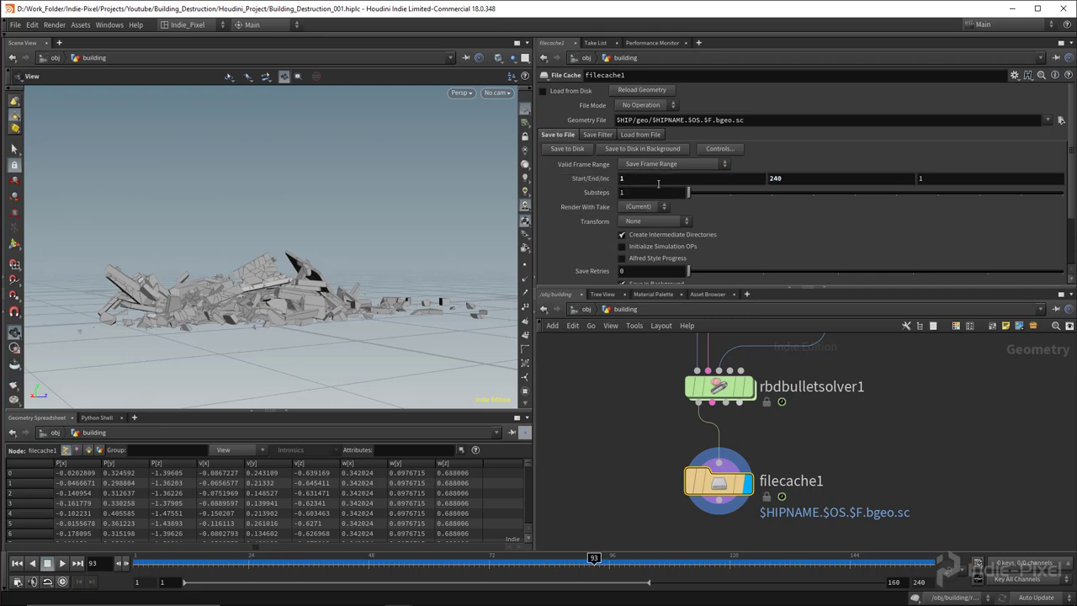
left_click(817, 179)
type("160")
key("Return")
Step: Choose the $JOB folder for the cache's geometry file and name the file bldg_001.bgeo.sc
left_click(1062, 120)
left_click(31, 173)
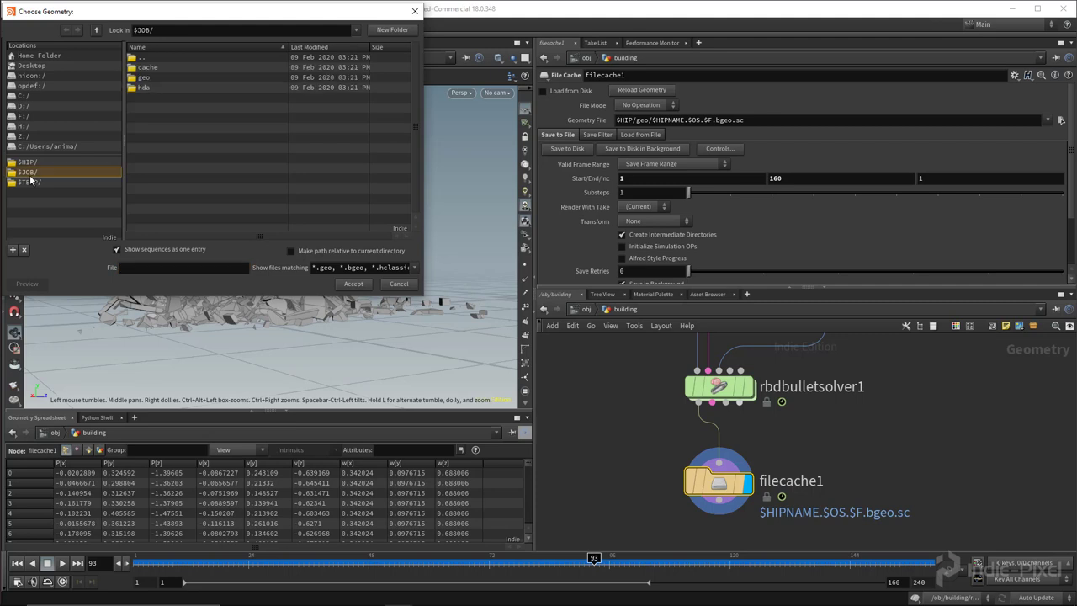
left_click_drag(262, 16, 324, 39)
left_click(220, 88)
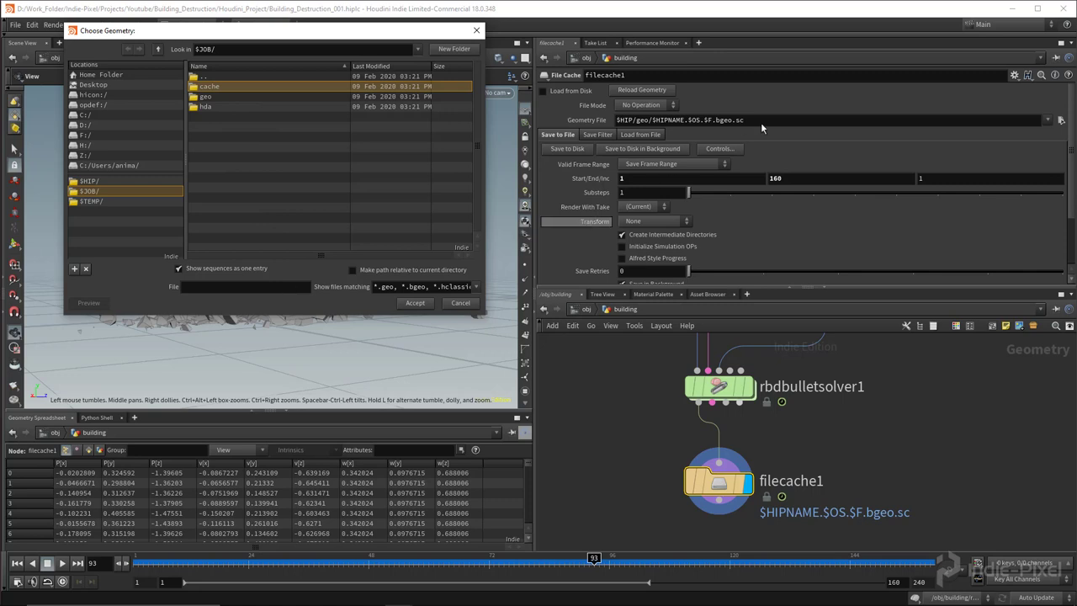
left_click(678, 121)
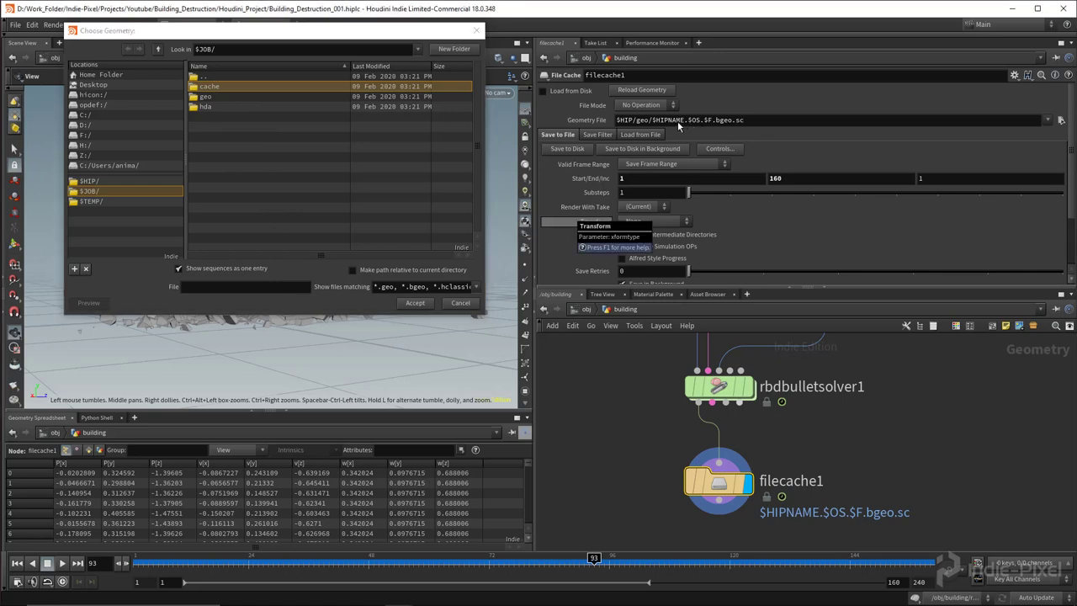
left_click(229, 286)
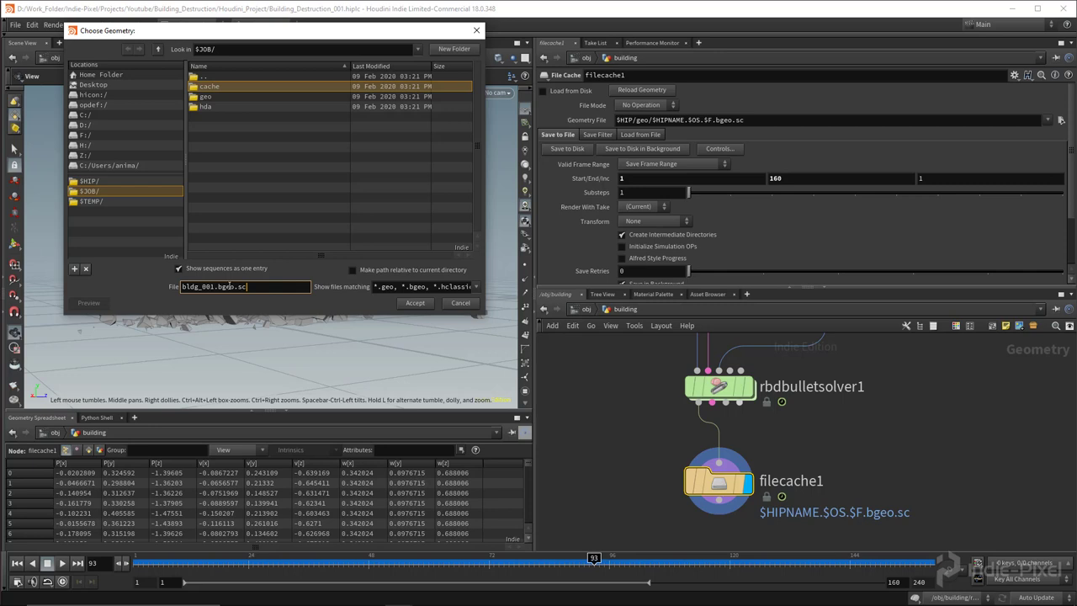
left_click(416, 304)
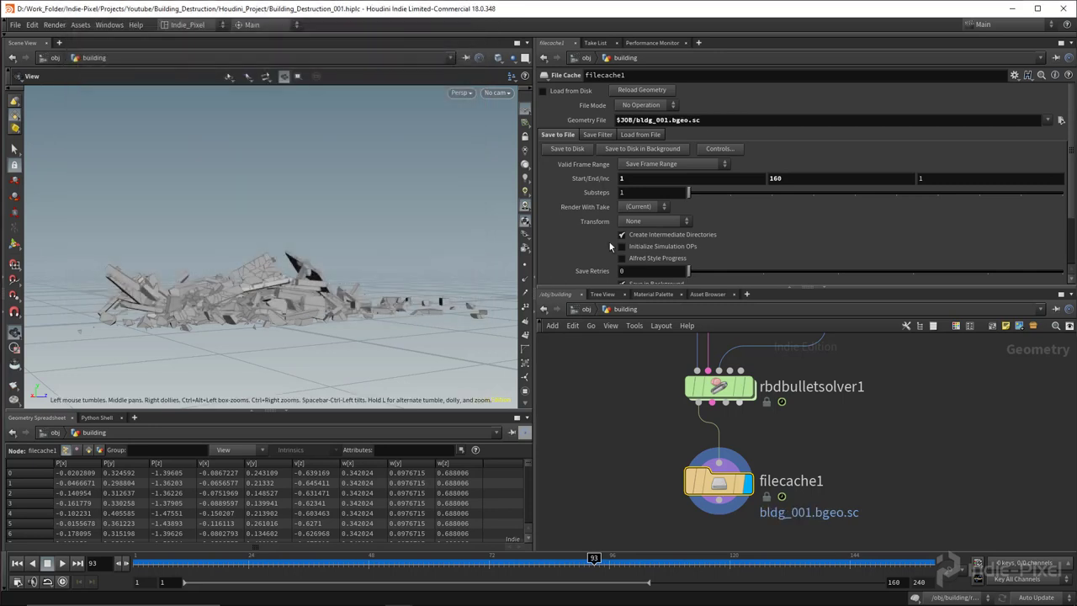
Step: Insert the frame variable into the geometry file path so it reads $JOB/bldg_001.$F.bgeo.sc
left_click(719, 120)
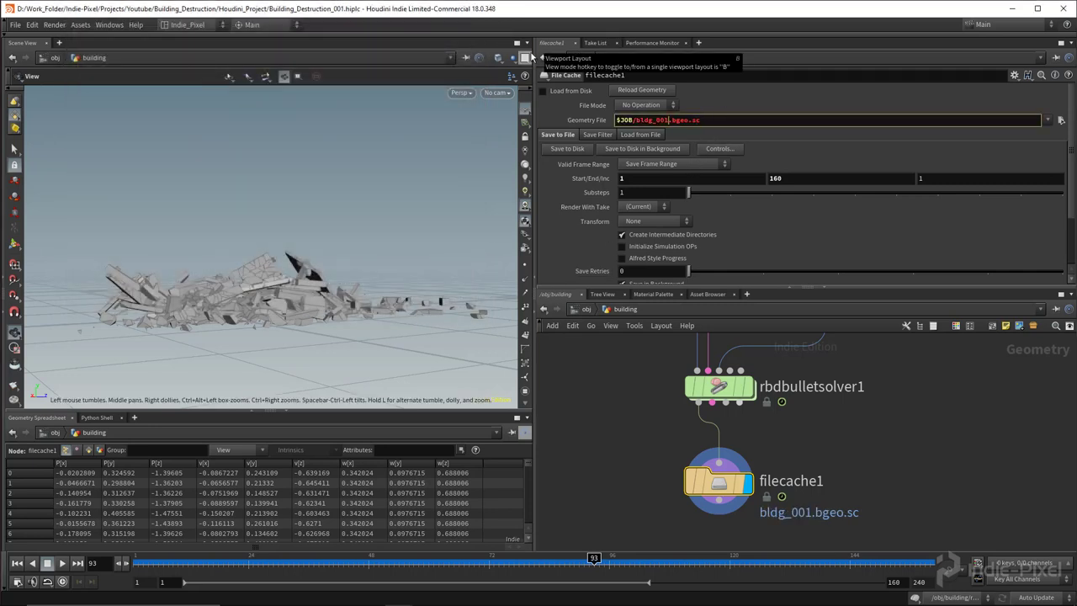
type("$F.")
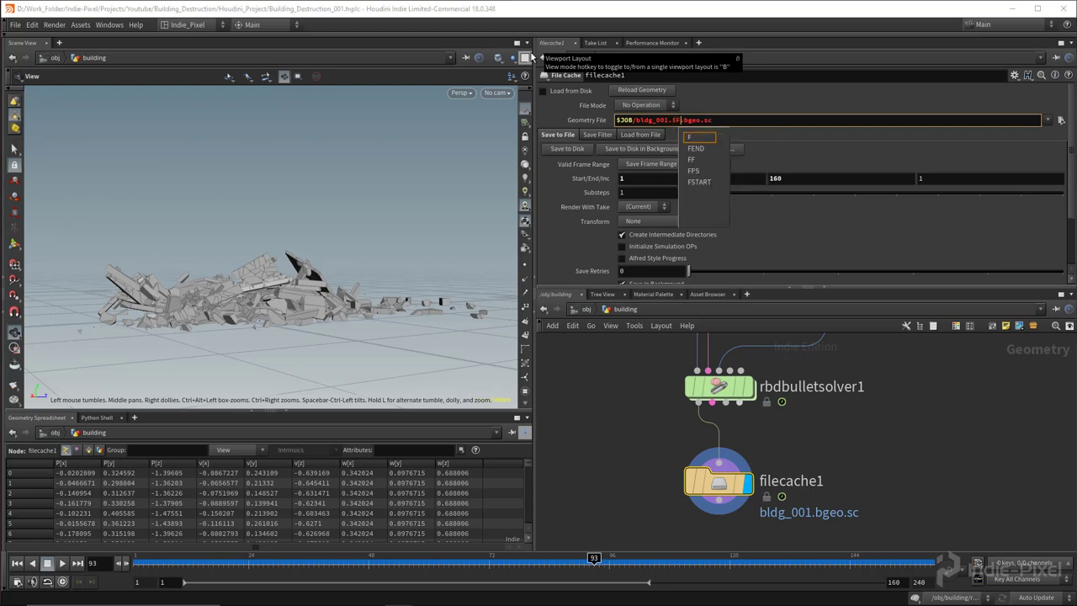
key("Return")
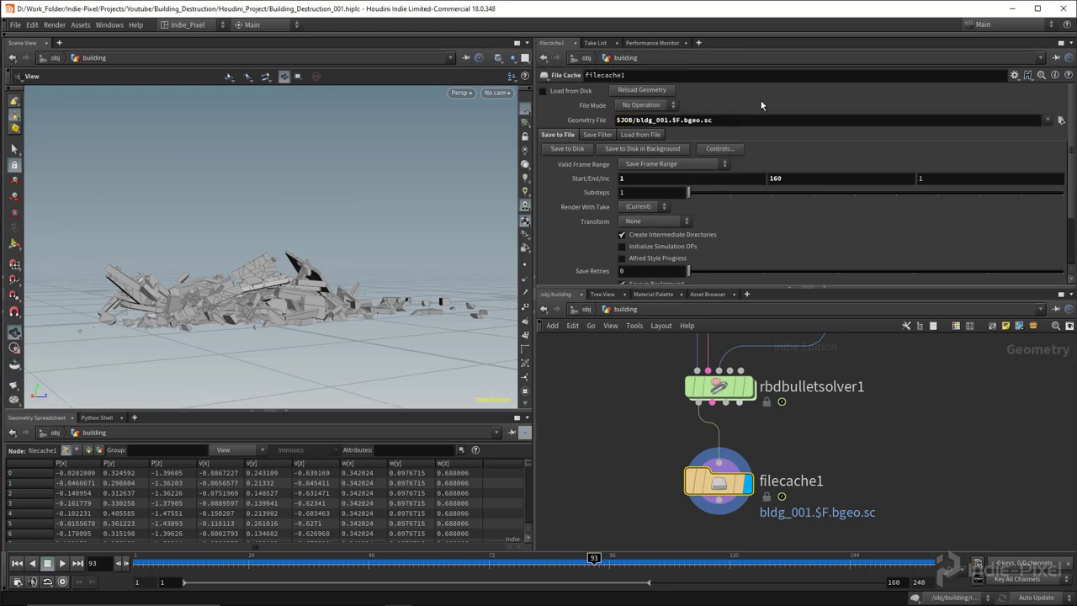
Step: Save the simulation cache to disk and enable Load from Disk on filecache1
scroll(787, 215, "down", 4)
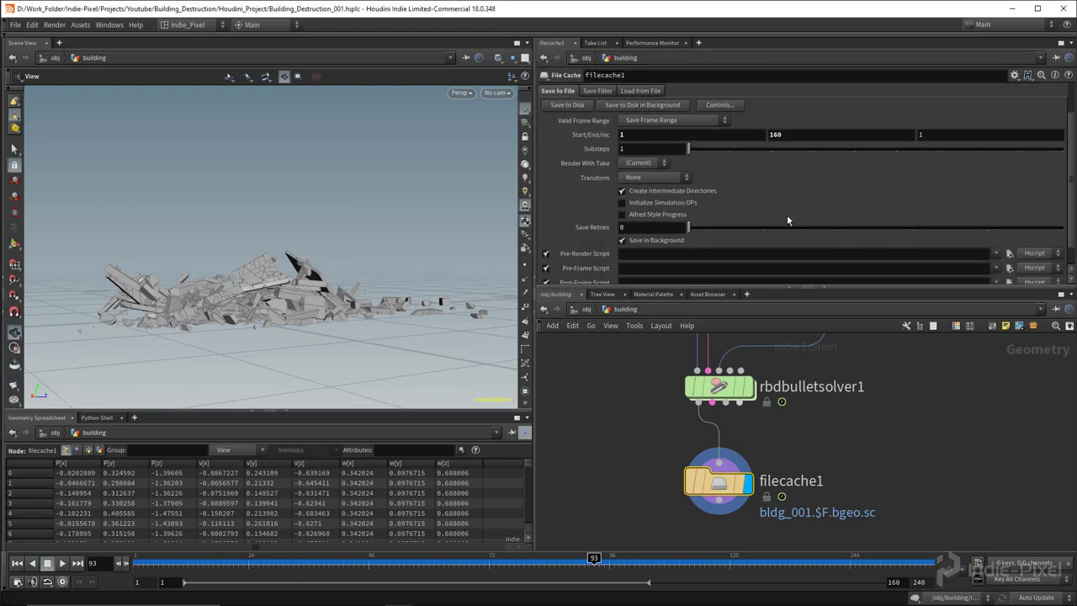
scroll(787, 214, "up", 4)
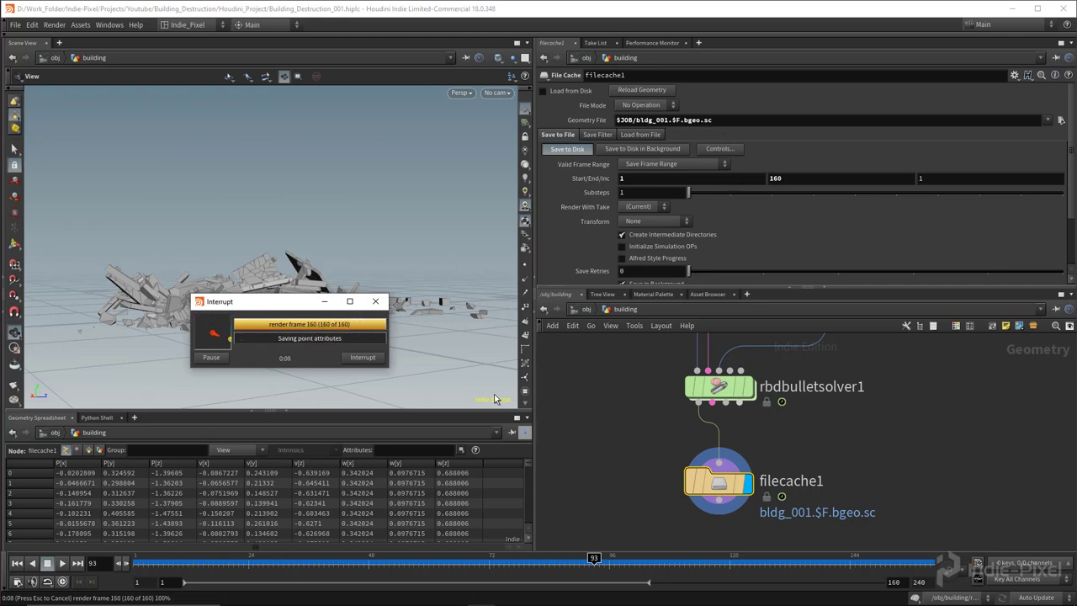
left_click(544, 92)
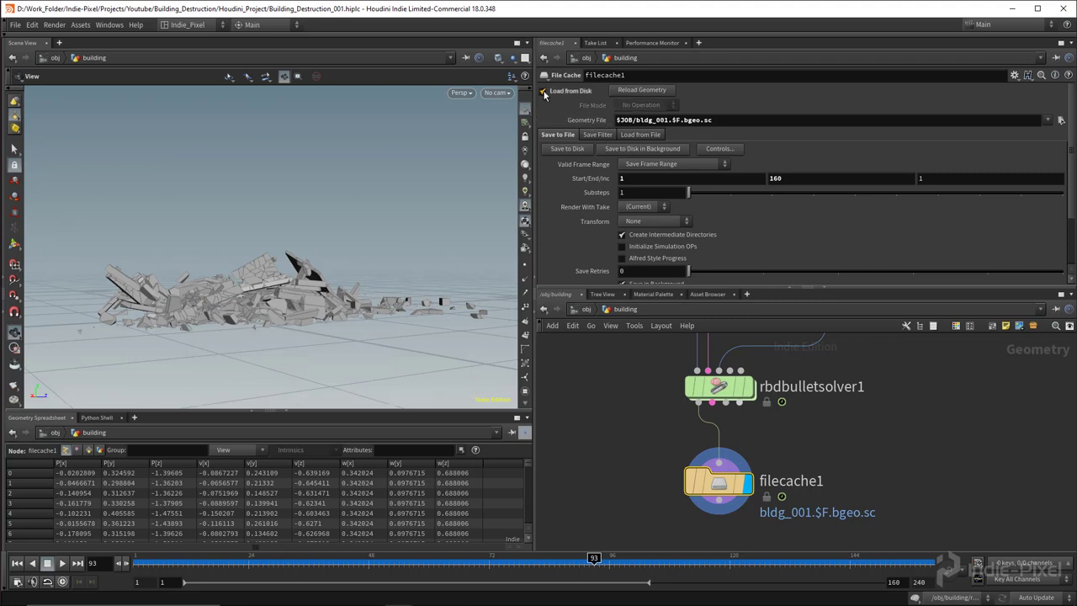
Step: Disable dynamics simulation, return to the early frames and play back the cached collapse
left_click(916, 598)
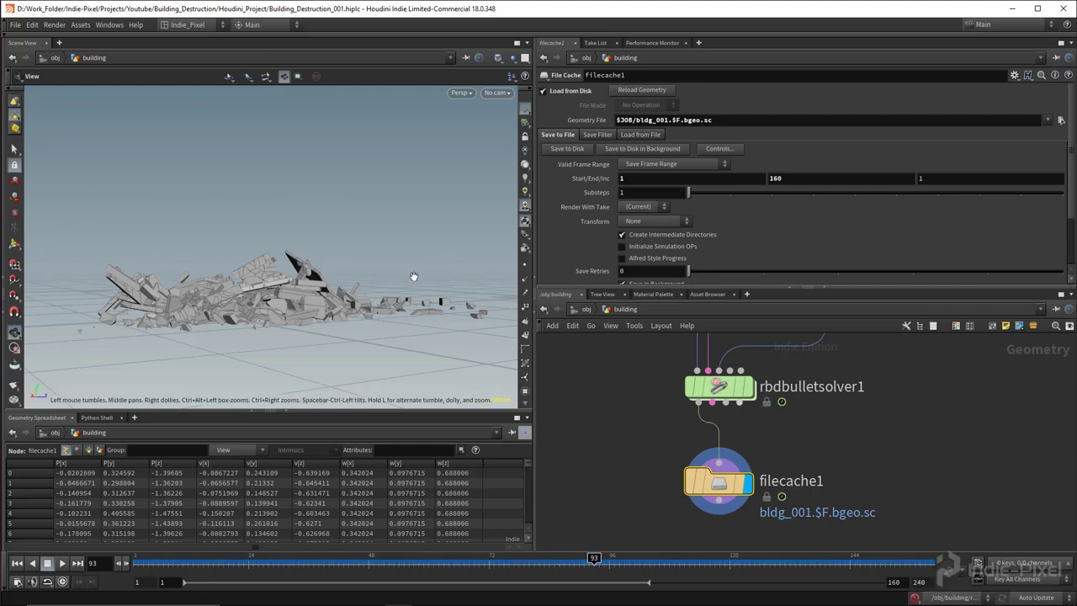
left_click_drag(587, 562, 169, 562)
left_click(62, 563)
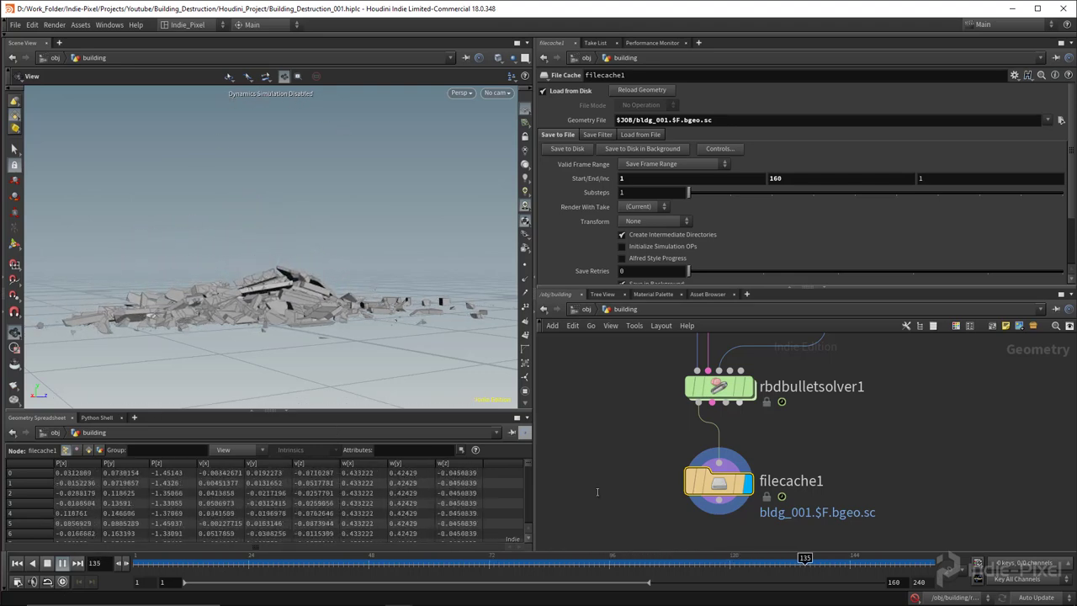
Step: Review the destruction network during playback, inspecting the material fracture, blast point group, point velocity, bullet solver and file cache nodes
scroll(900, 418, "down", 6)
middle_click_drag(928, 392, 853, 472)
scroll(895, 453, "down", 3)
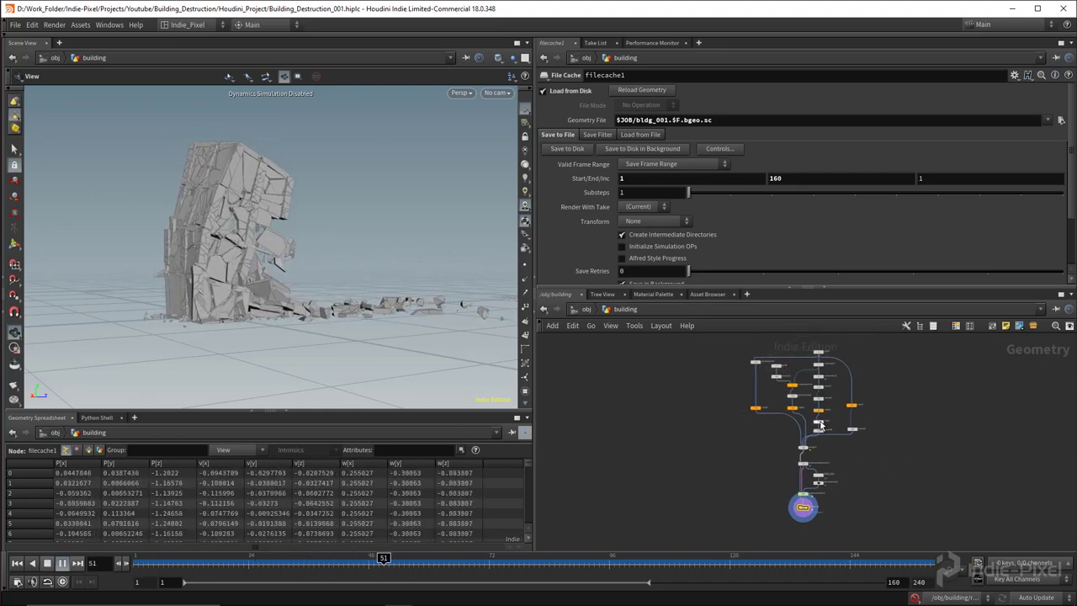
left_click_drag(858, 287, 857, 249)
scroll(791, 454, "up", 3)
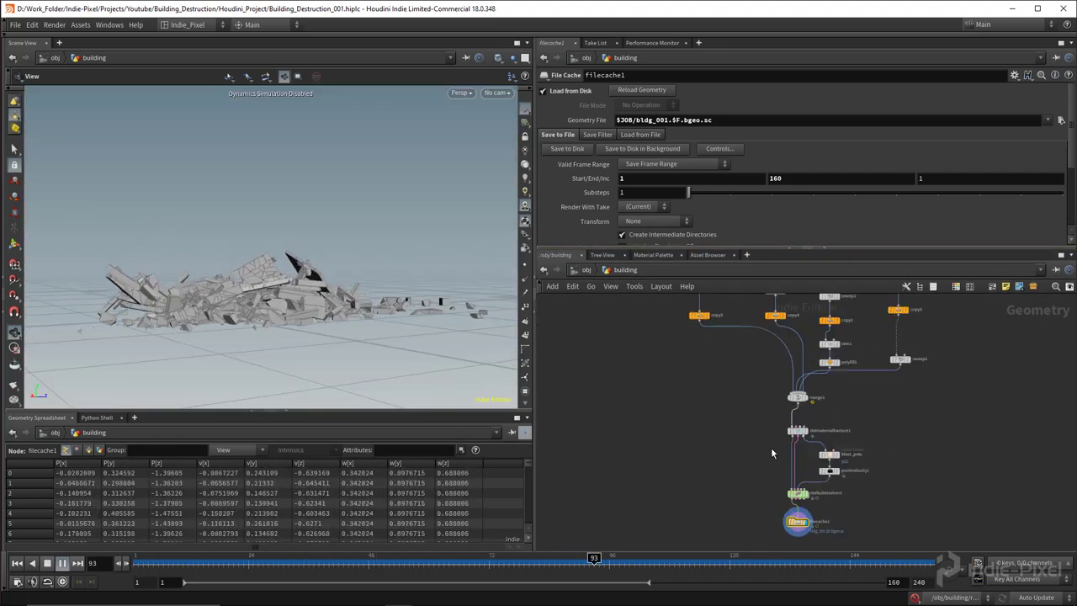
left_click_drag(749, 421, 859, 512)
key("f")
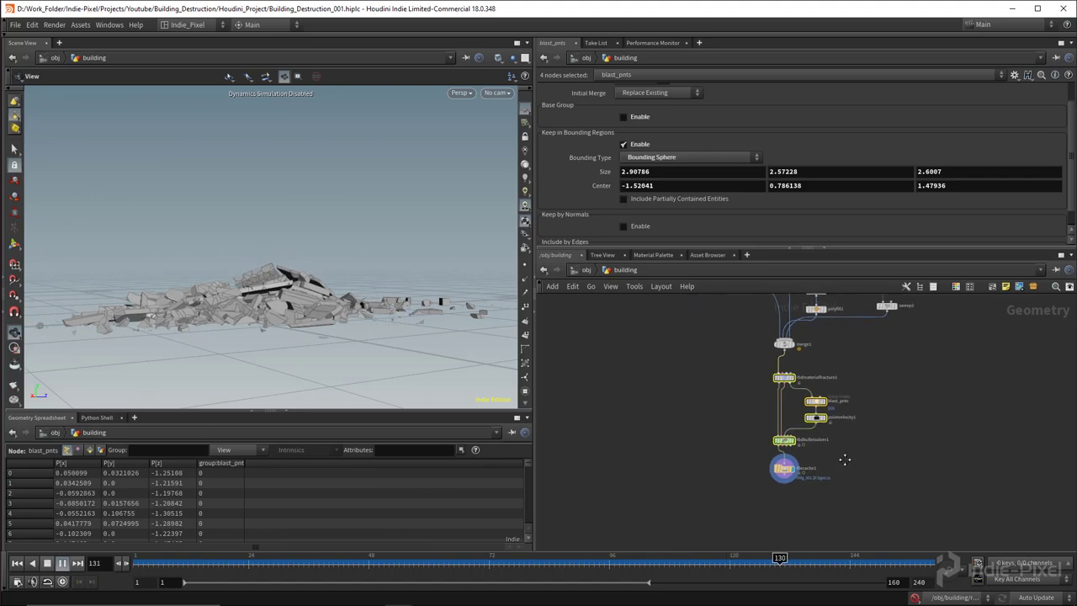
middle_click_drag(836, 441, 841, 457)
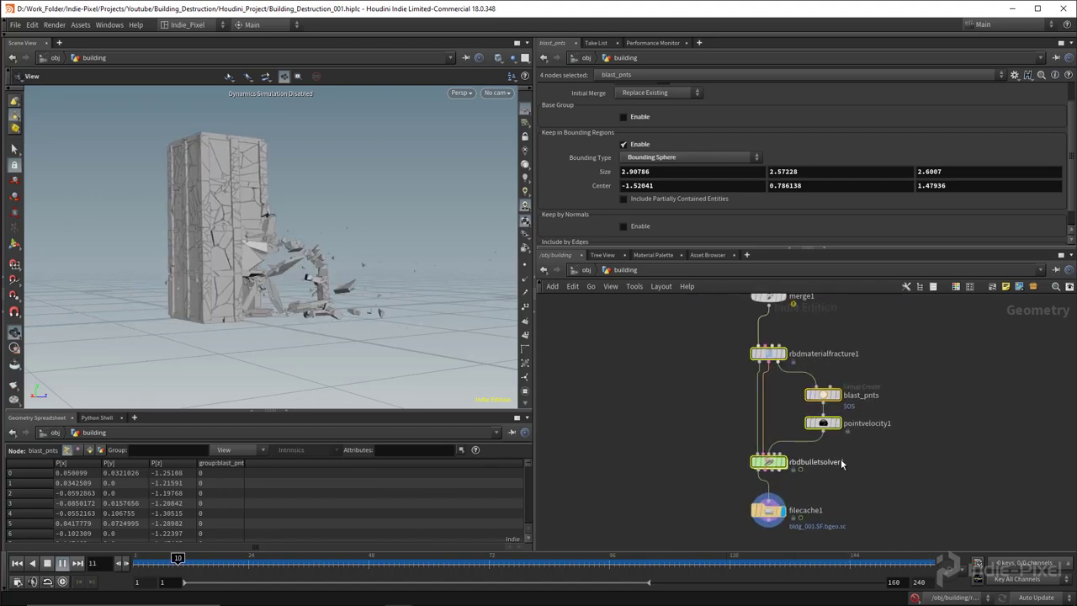
left_click(711, 431)
left_click(785, 465)
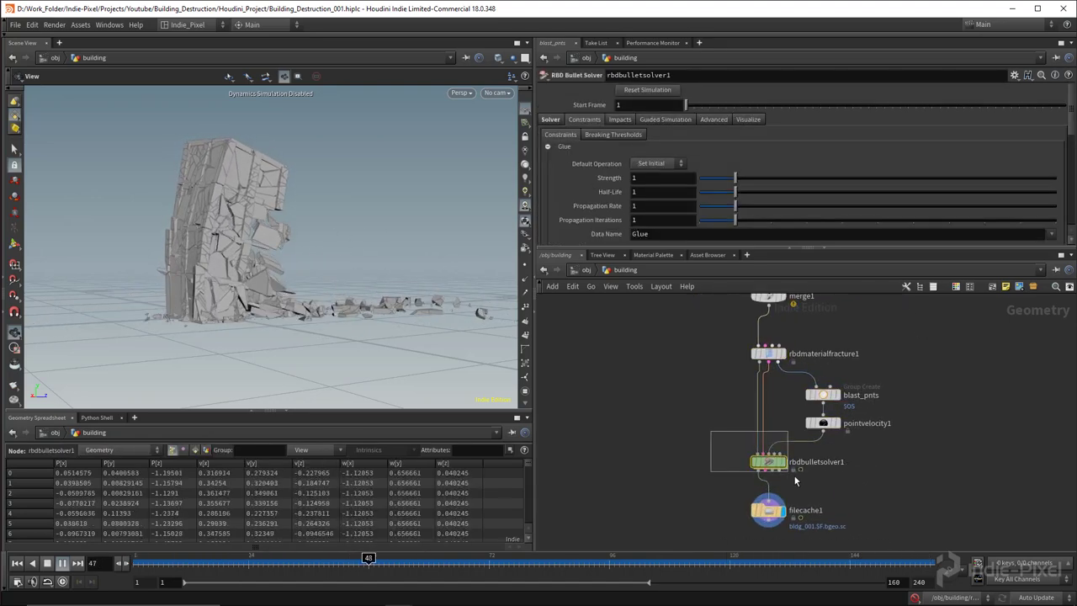
left_click_drag(692, 335, 807, 371)
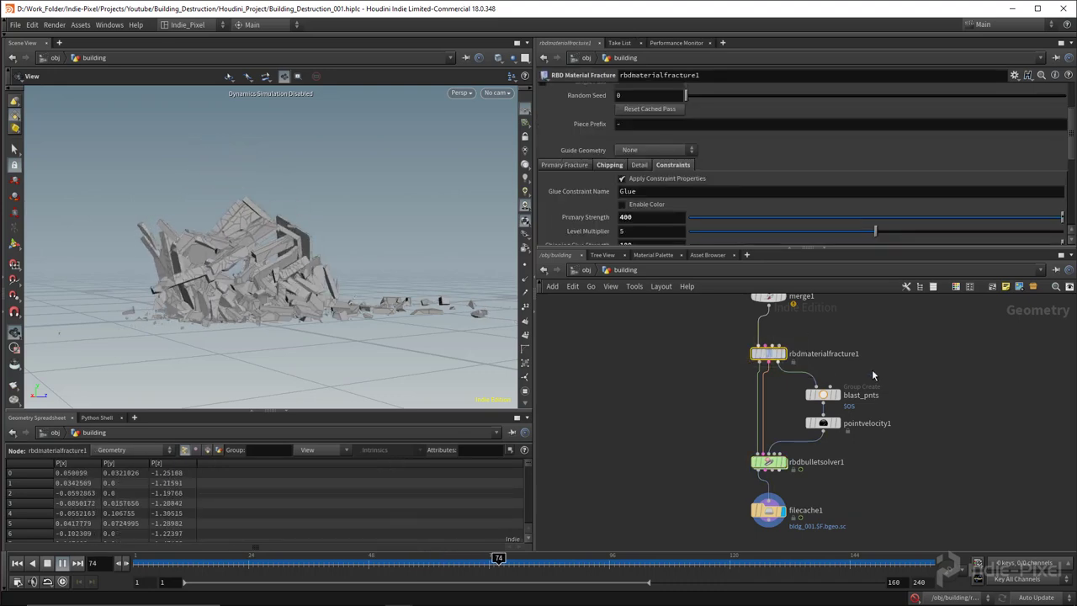
left_click_drag(905, 368, 806, 454)
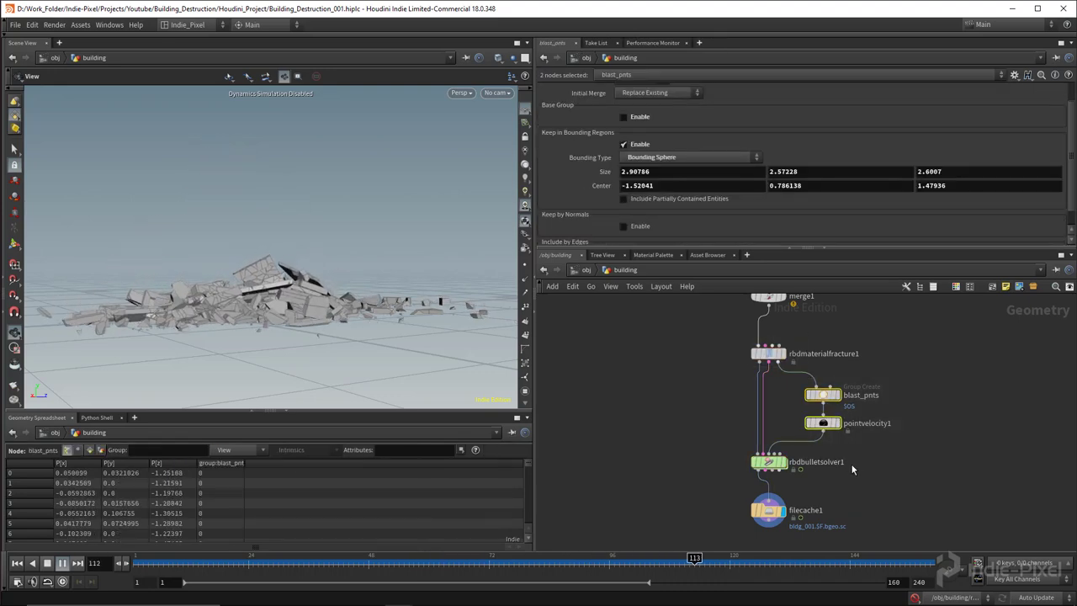
left_click_drag(701, 533, 701, 533)
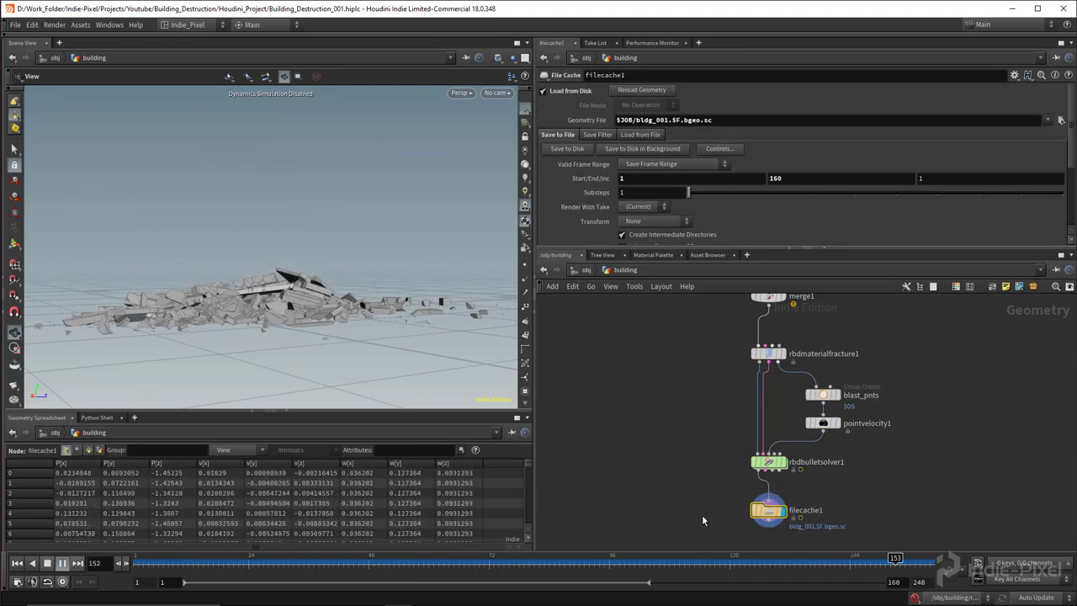